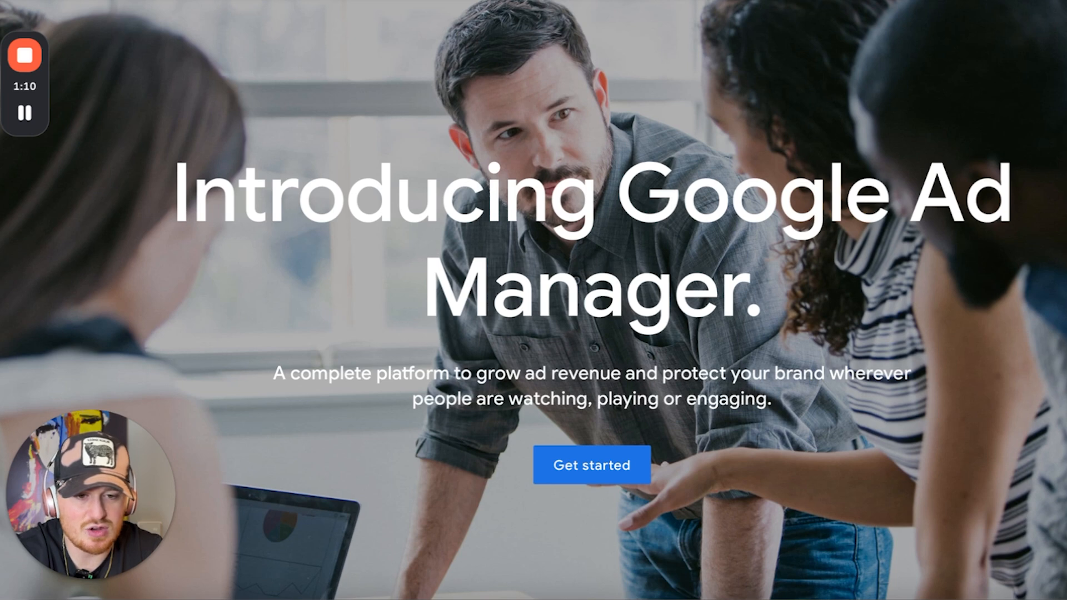
Keep Awareness and consideration as the campaign objective and select Video as the campaign type
click(995, 1)
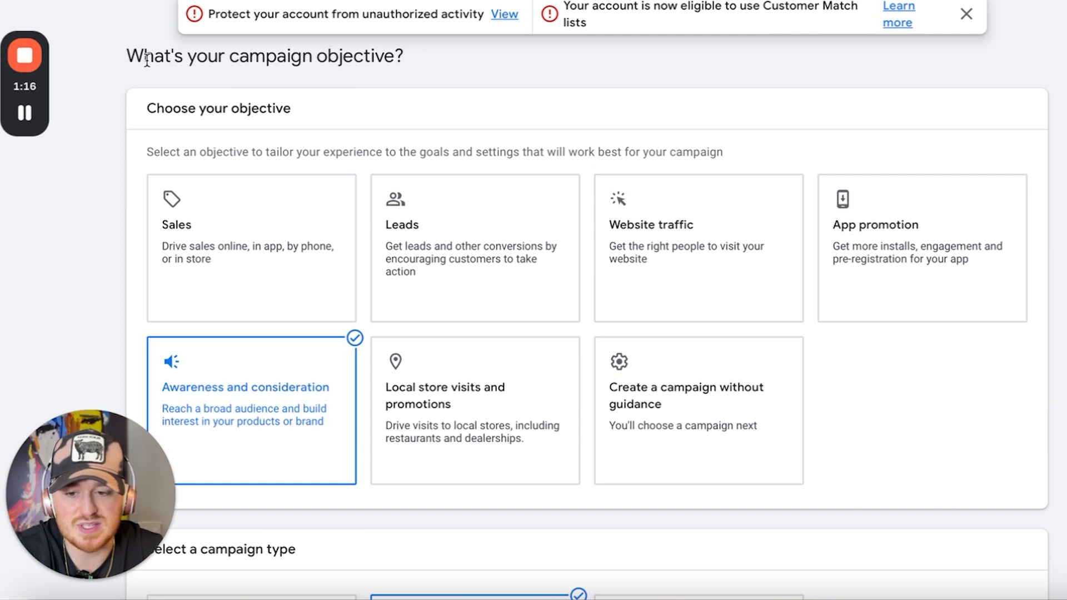
drag(146, 60, 410, 65)
scroll(615, 220, down, 1)
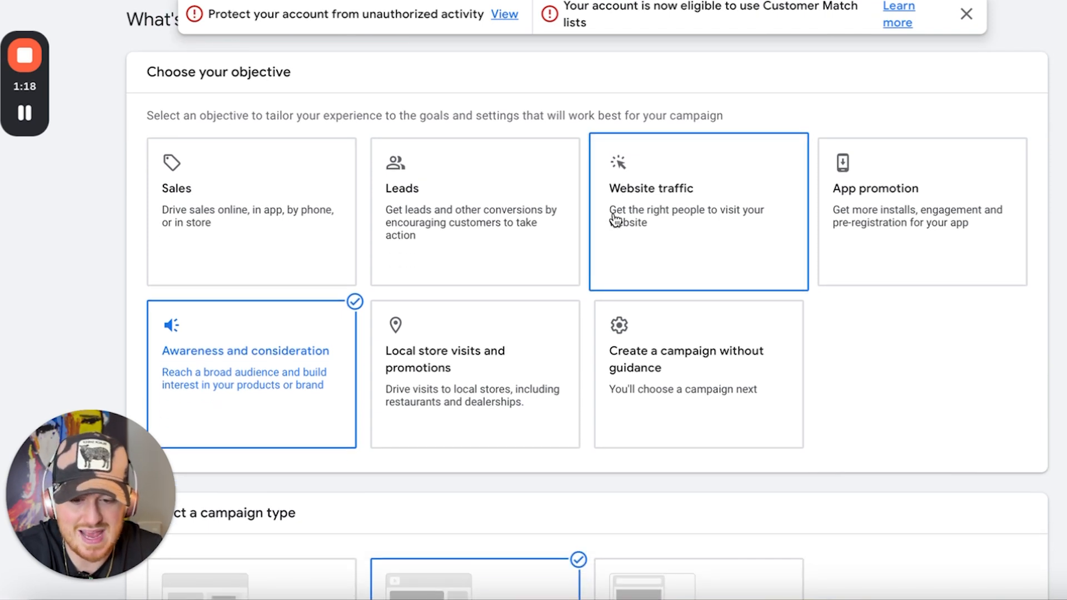
scroll(615, 219, down, 3)
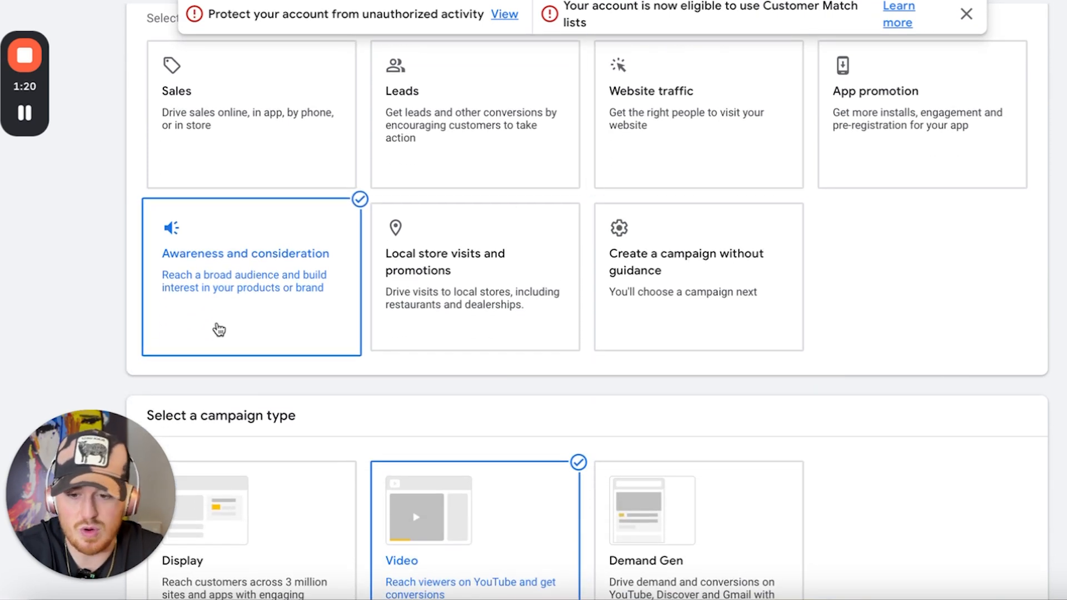
scroll(219, 330, down, 2)
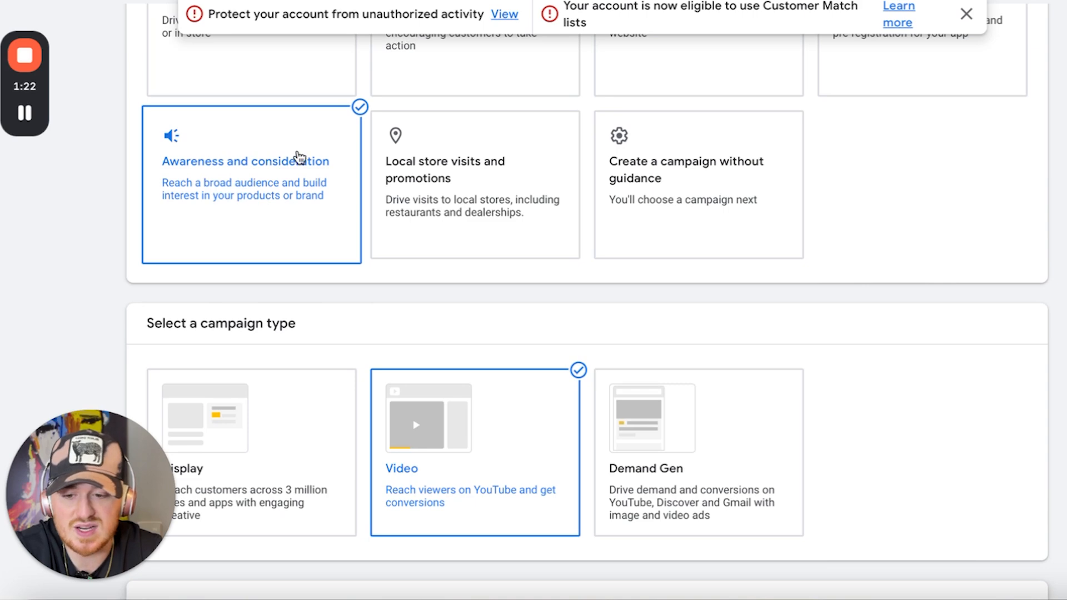
scroll(300, 158, down, 5)
click(494, 262)
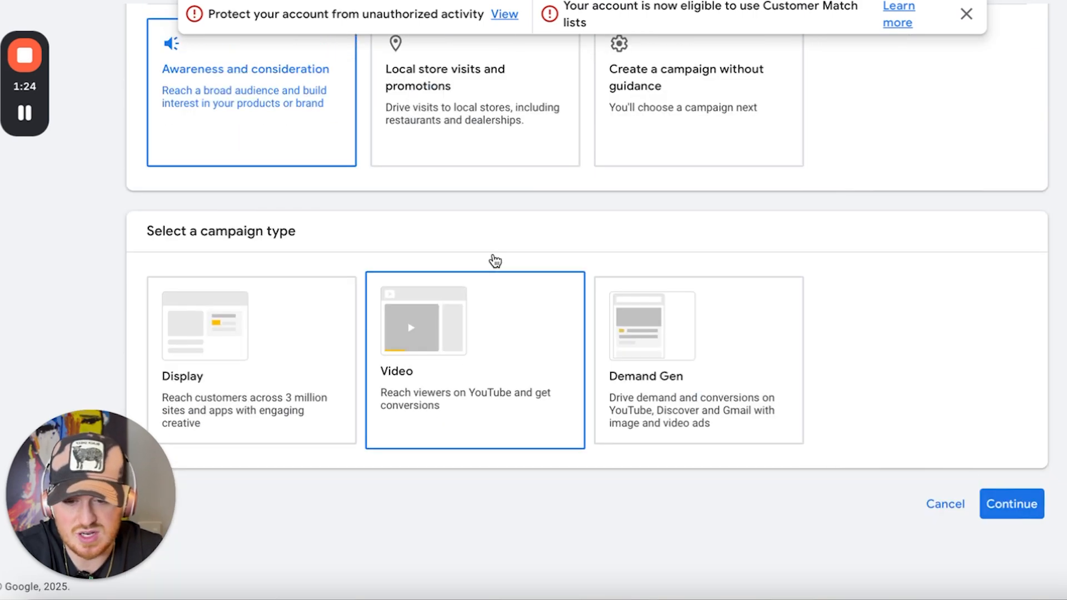
click(548, 386)
Keep Video views as the campaign subtype and continue to the campaign settings
scroll(549, 382, down, 5)
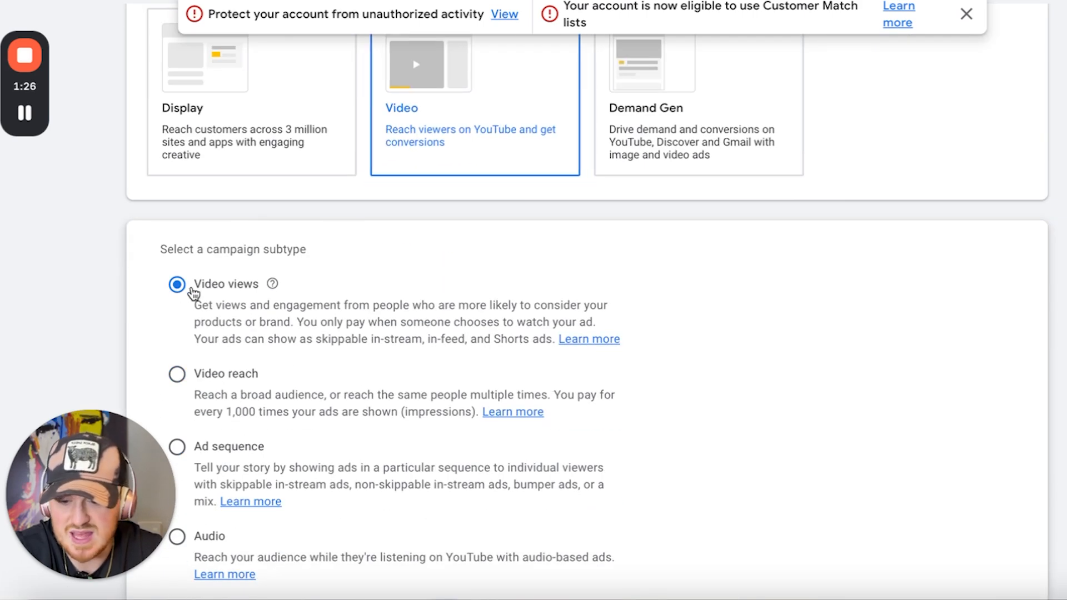
scroll(193, 292, down, 1)
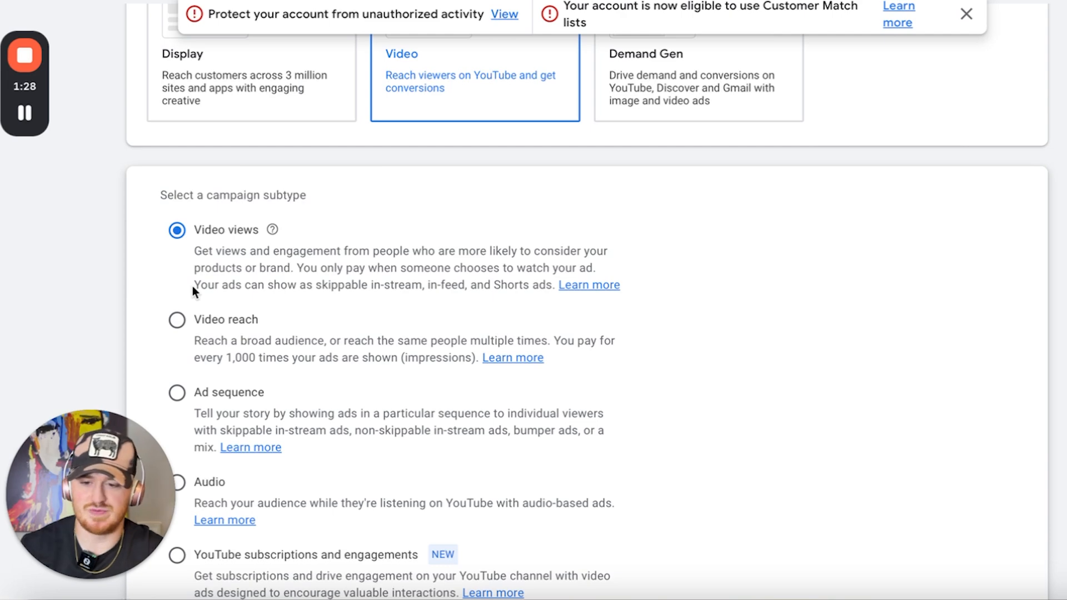
scroll(192, 286, down, 3)
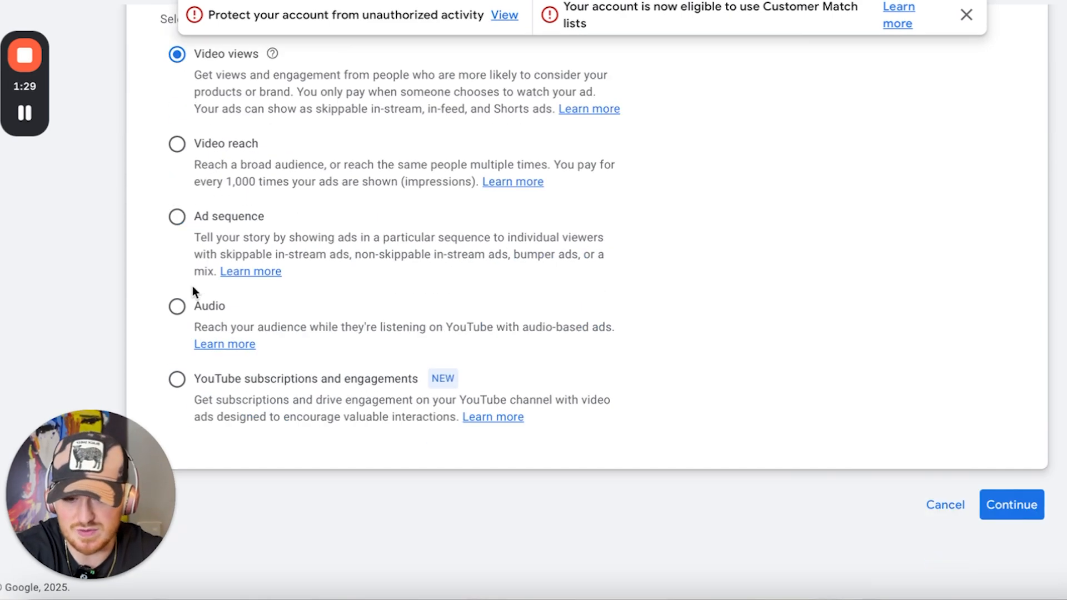
click(1019, 501)
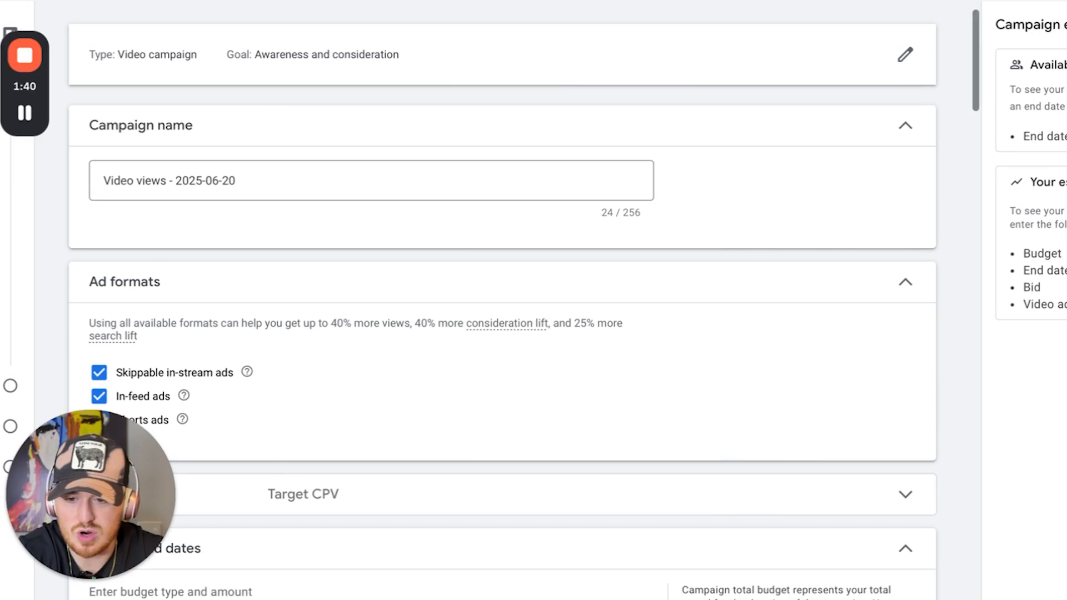
Rename the campaign as "mma podcasts"
triple_click(260, 180)
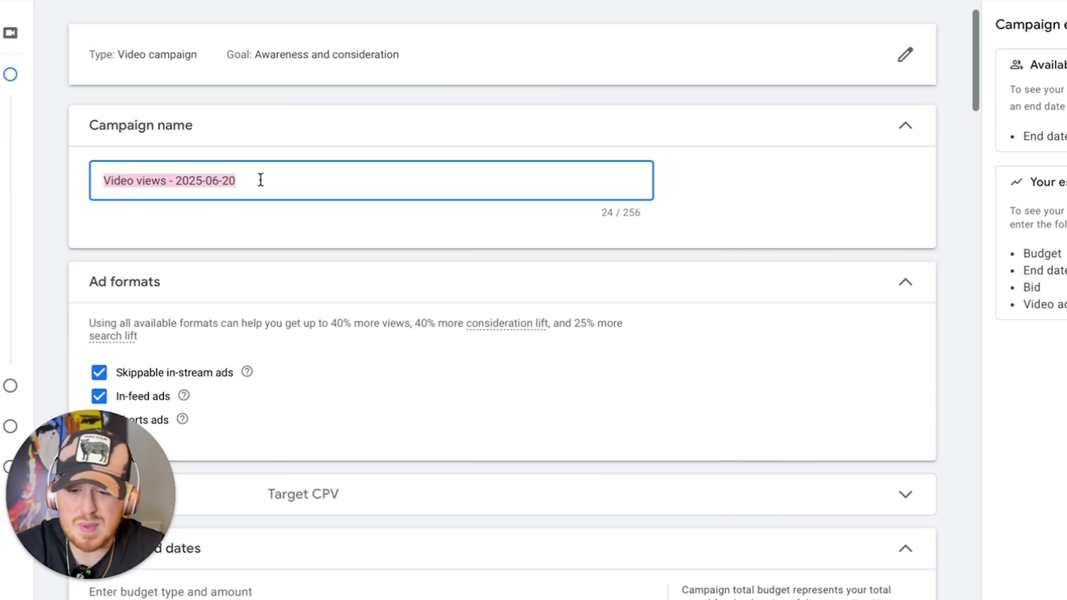
text(mma podcasts)
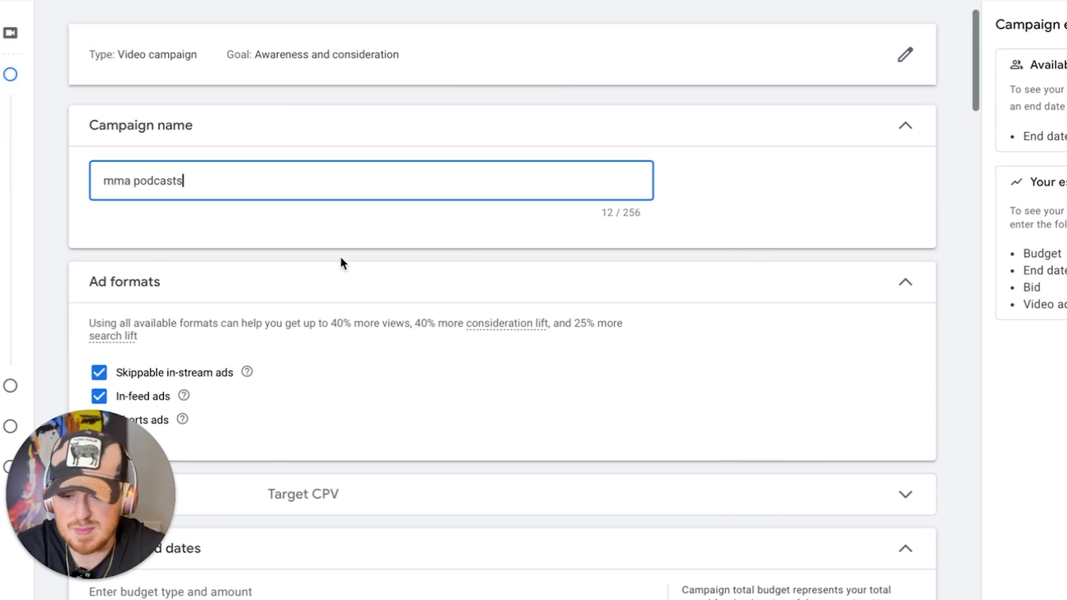
scroll(342, 261, down, 1)
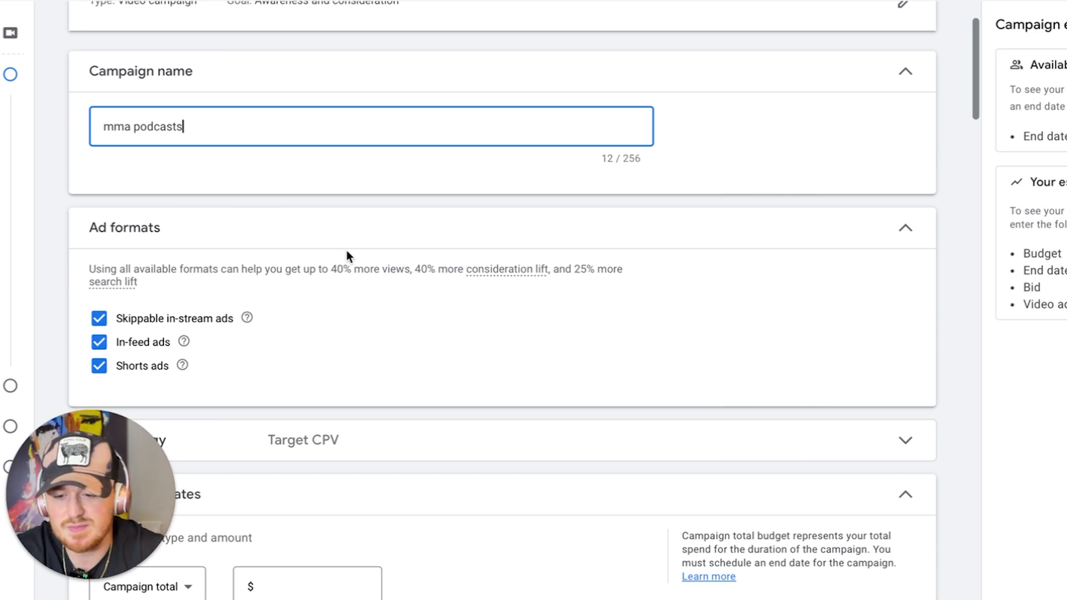
Exclude In-feed ads and Shorts ads from the ad formats, keeping only skippable in-stream ads
scroll(346, 253, down, 1)
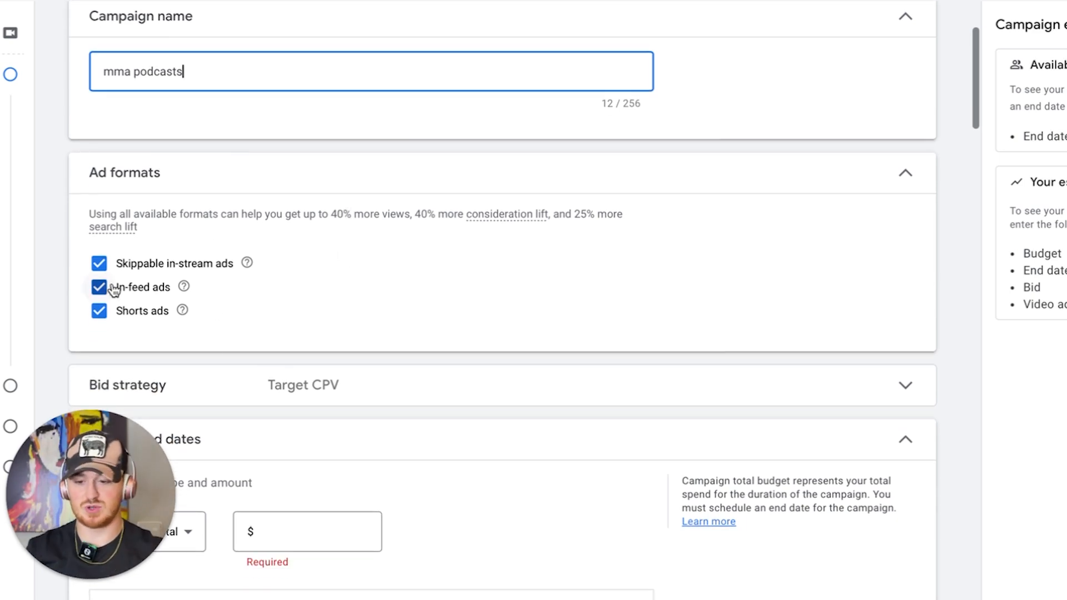
click(113, 288)
click(99, 311)
Expand the bid strategy settings to review the available strategy, and collapse them again
scroll(109, 300, down, 2)
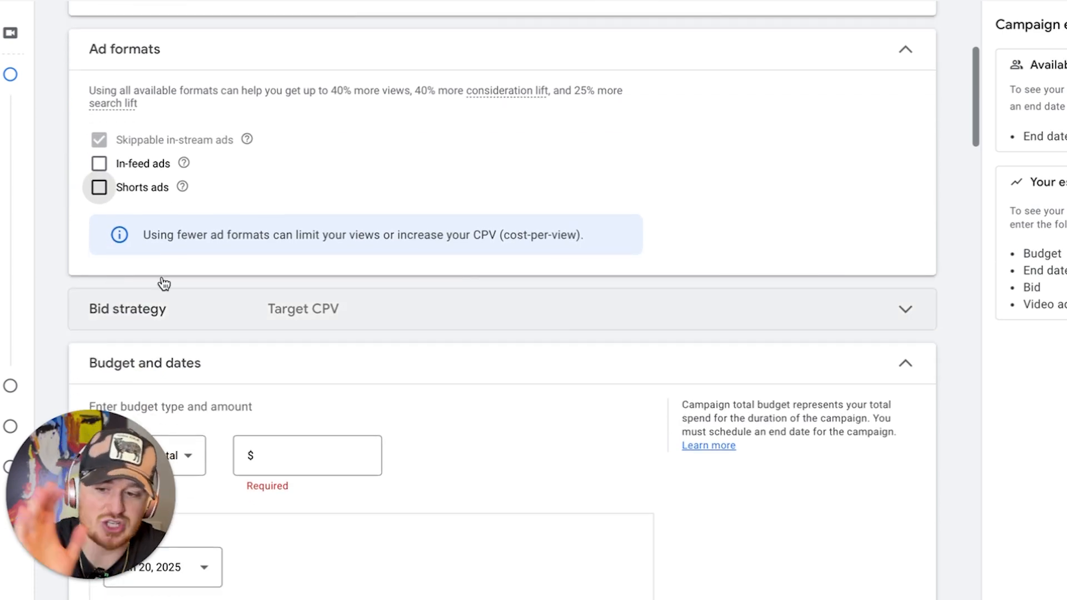
scroll(243, 184, down, 1)
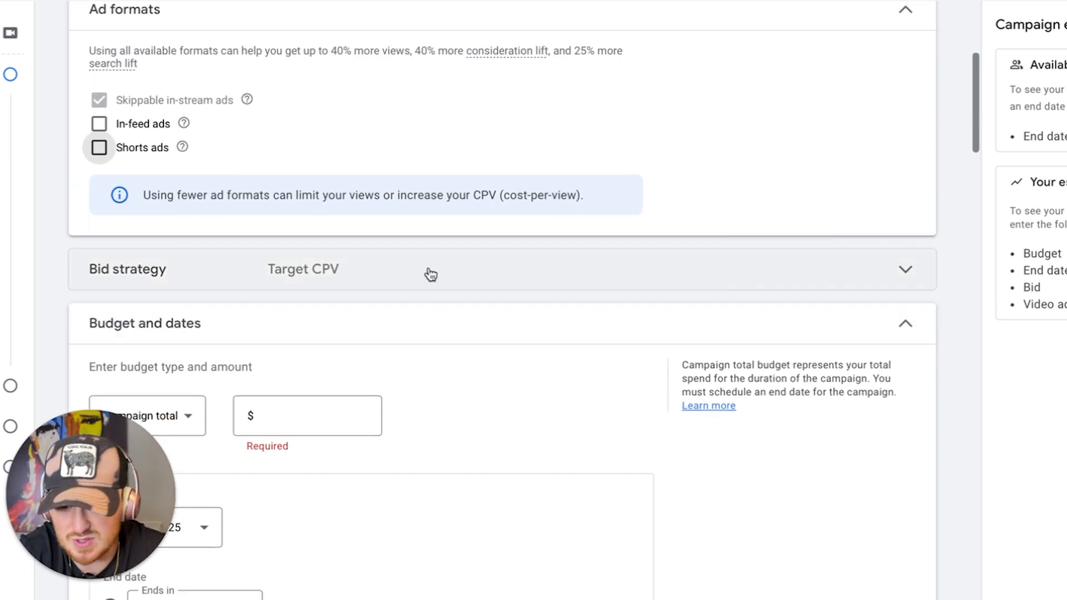
click(429, 272)
click(430, 273)
click(328, 273)
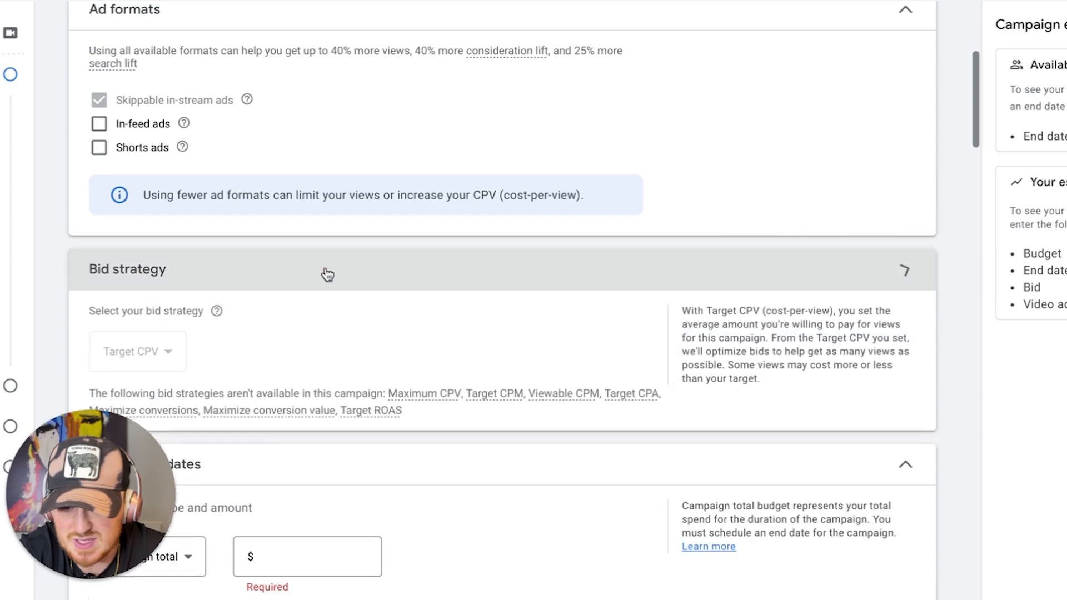
click(297, 281)
Set the campaign total budget to $1,000.00 and have the campaign end in 2 weeks
scroll(300, 282, down, 5)
click(331, 154)
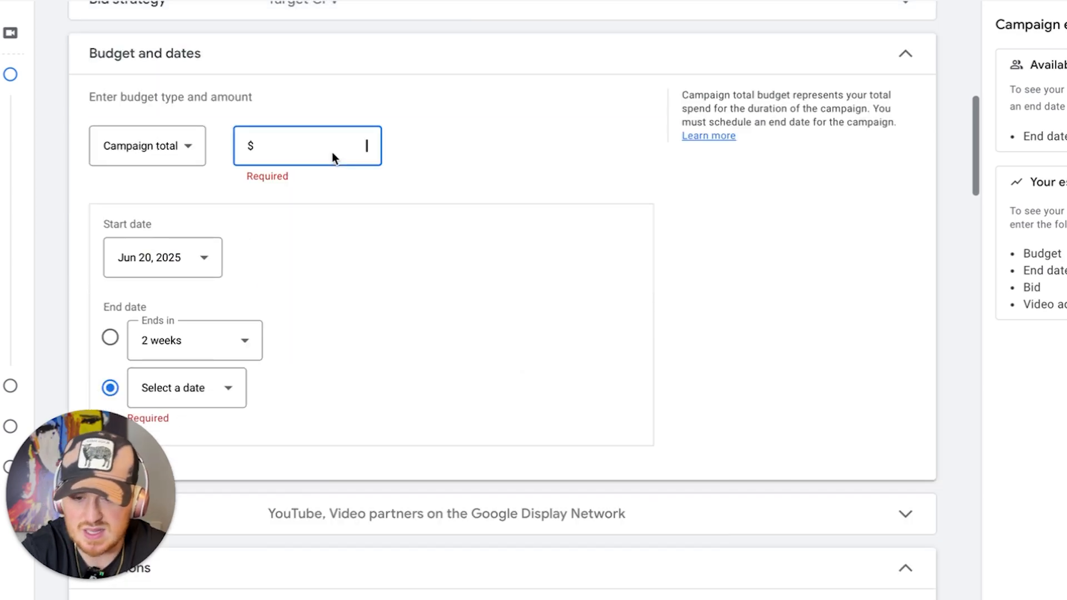
text(100.000)
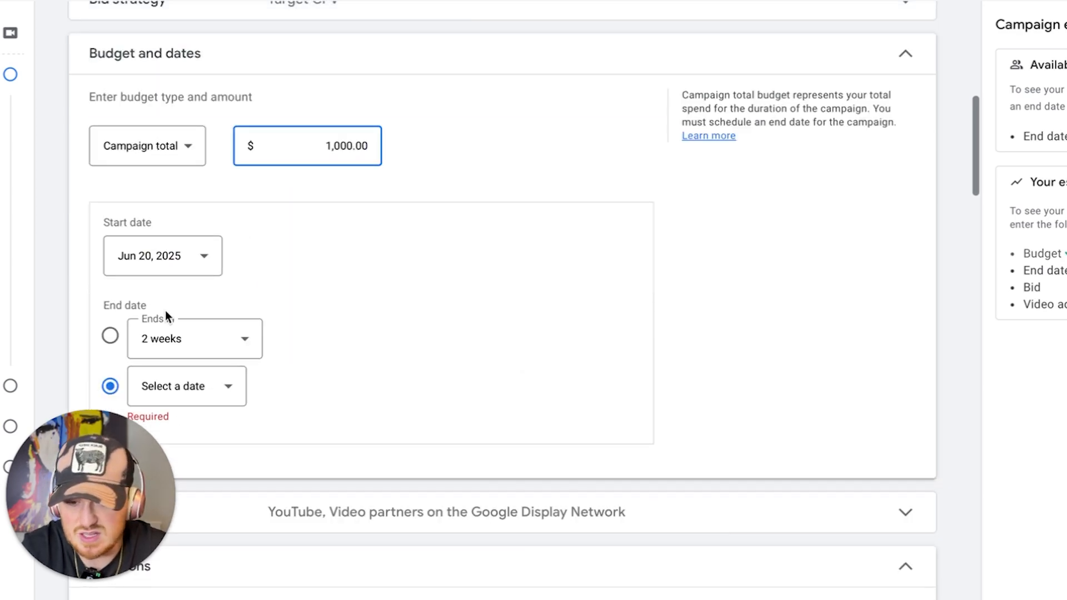
click(110, 335)
Exclude video partners on the Google Display Network from the campaign's networks and collapse the network settings
scroll(398, 312, down, 1)
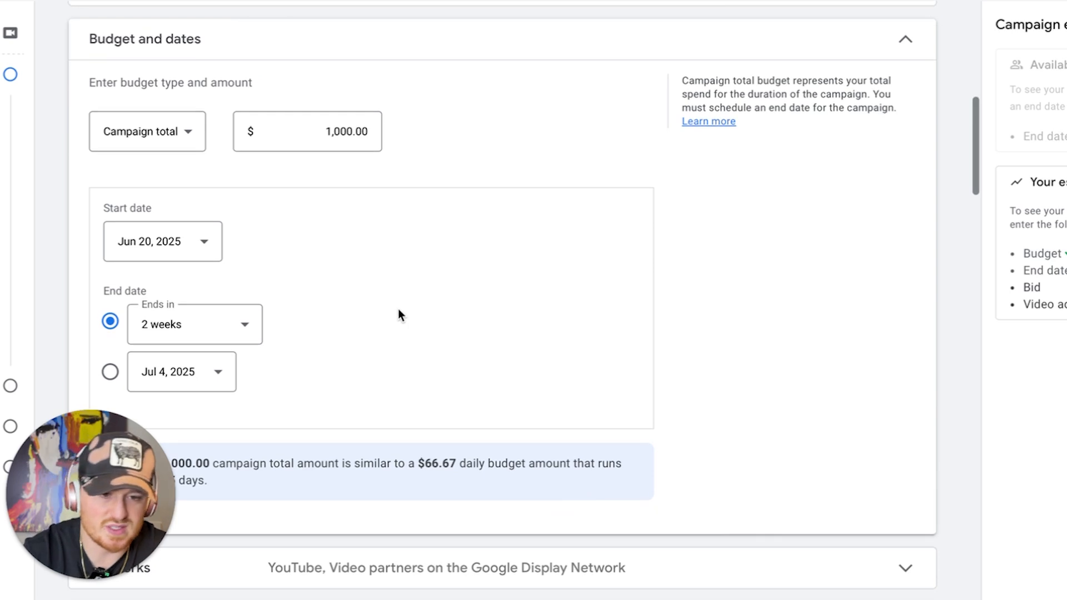
scroll(398, 312, down, 1)
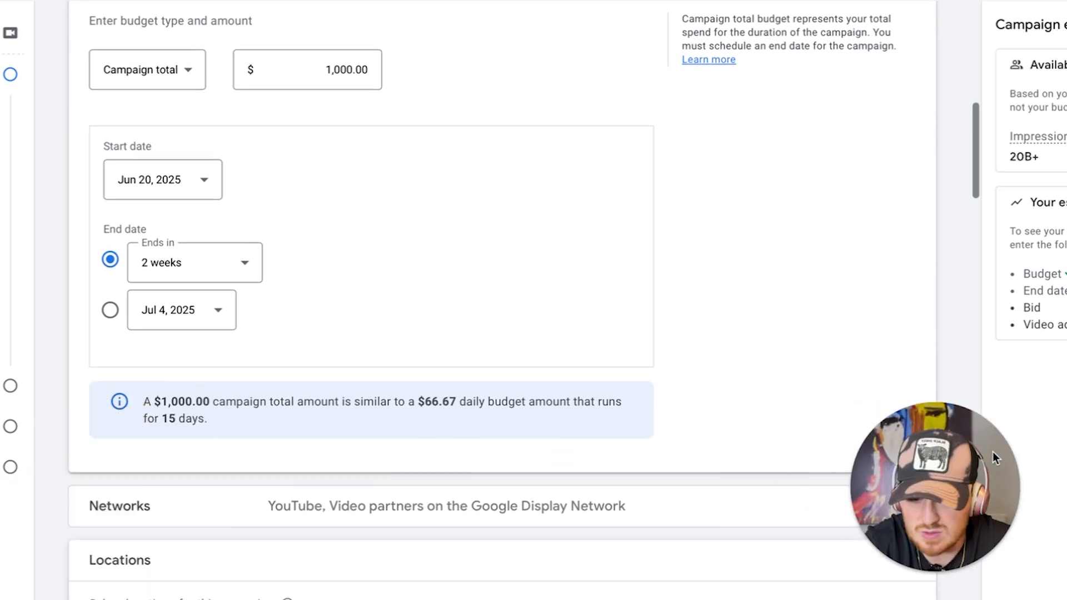
scroll(543, 351, down, 2)
scroll(543, 348, down, 5)
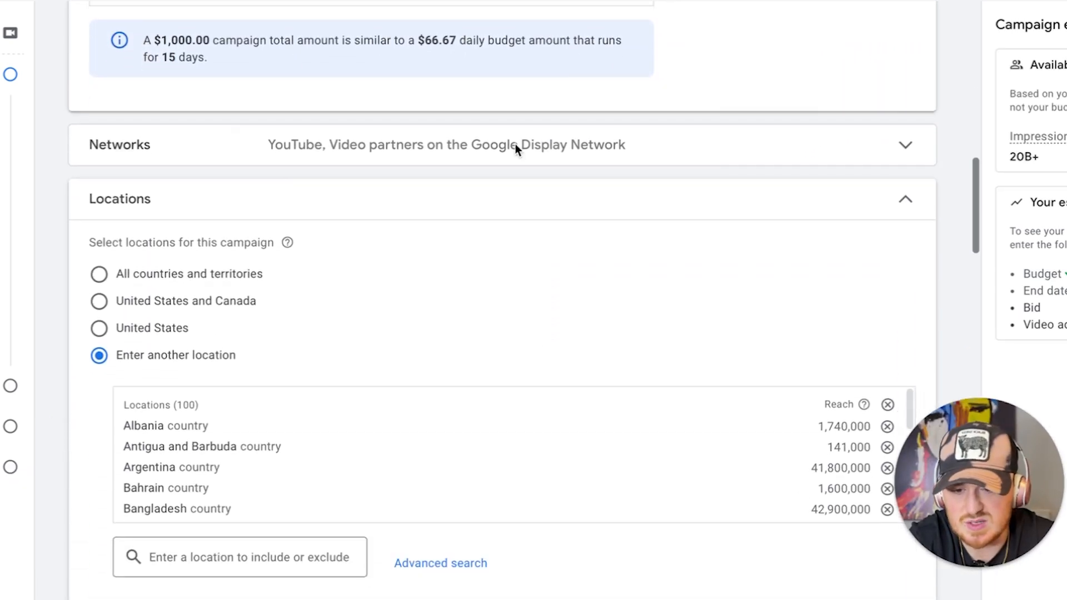
click(553, 161)
scroll(400, 272, down, 1)
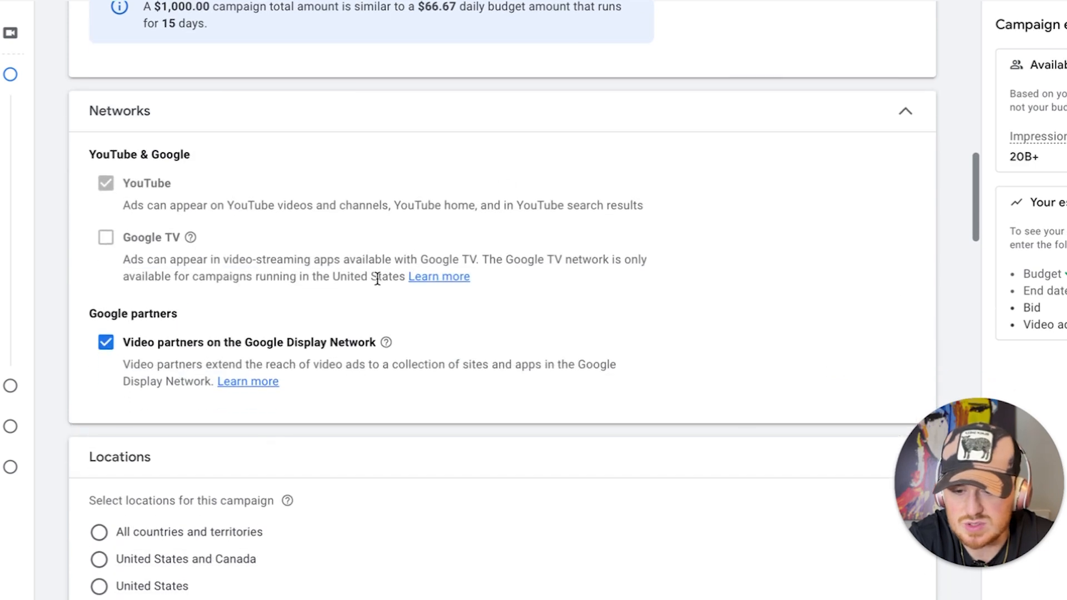
click(300, 342)
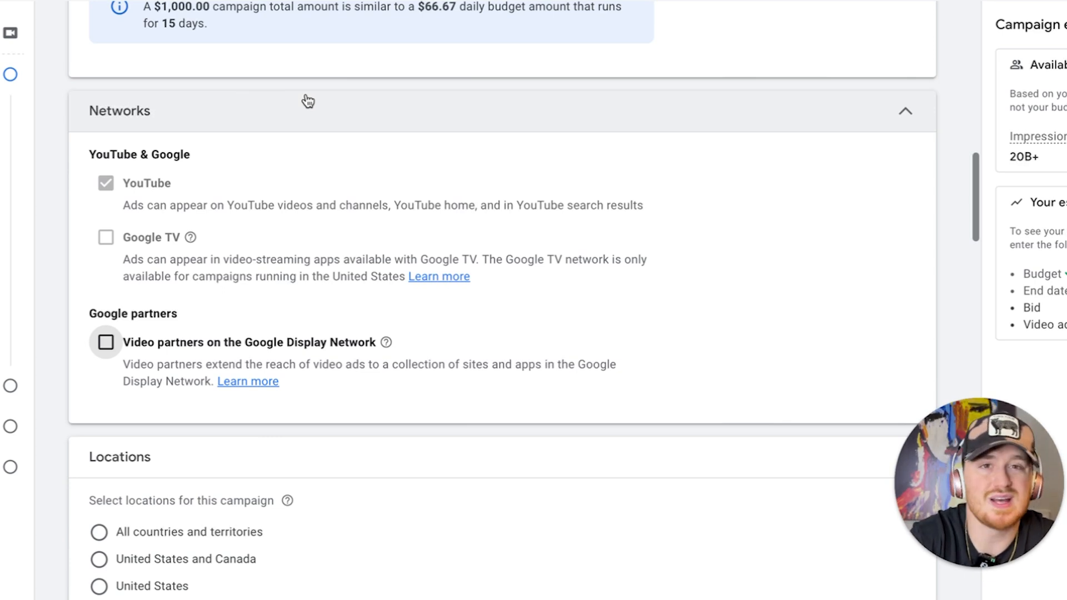
click(307, 101)
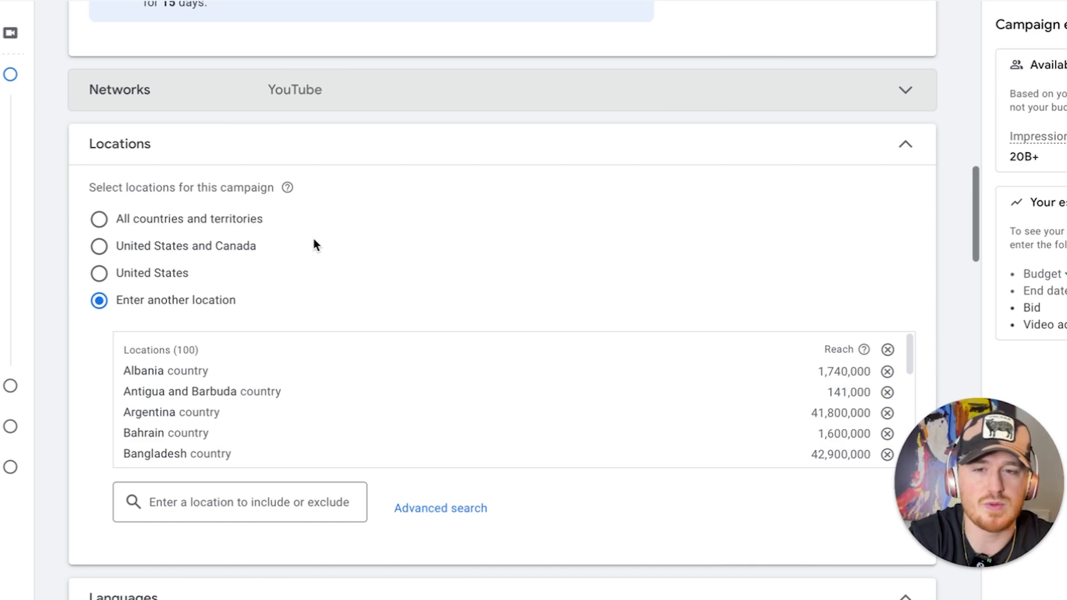
Set the campaign's target location to United States
scroll(356, 317, down, 2)
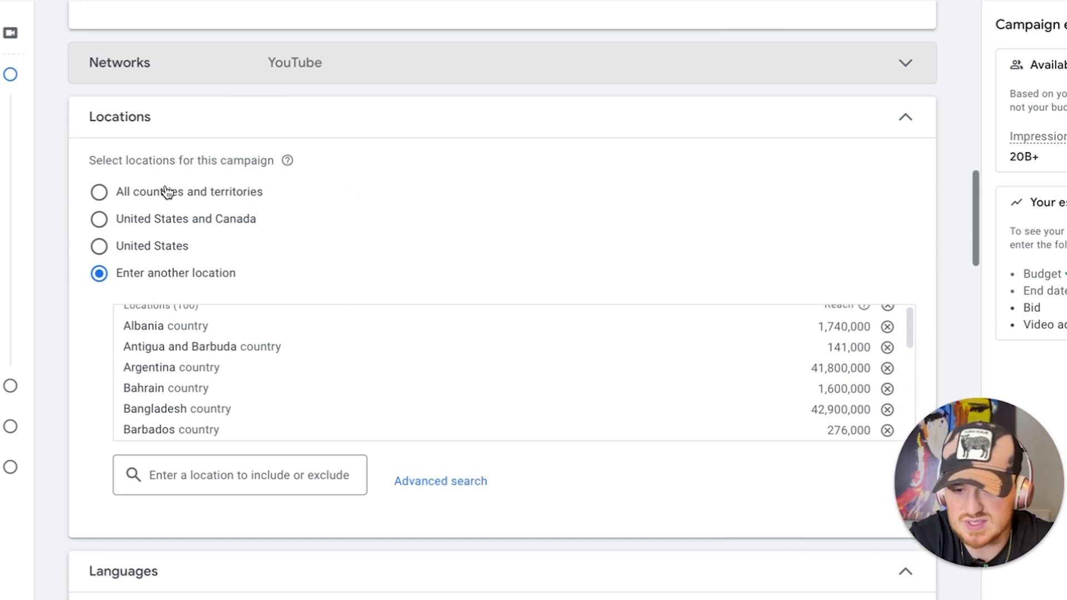
click(121, 254)
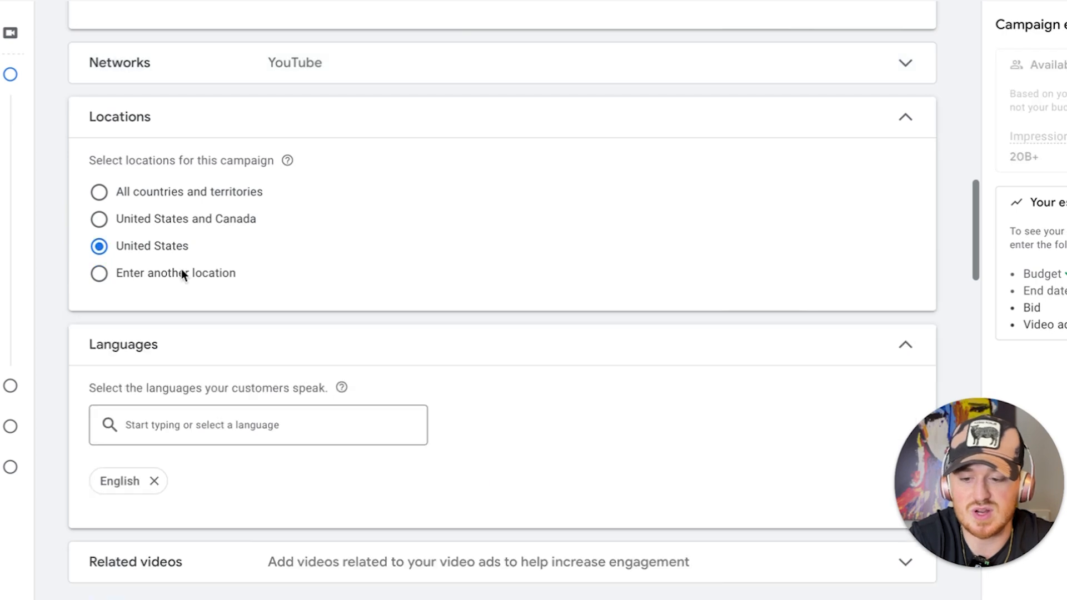
scroll(354, 297, down, 4)
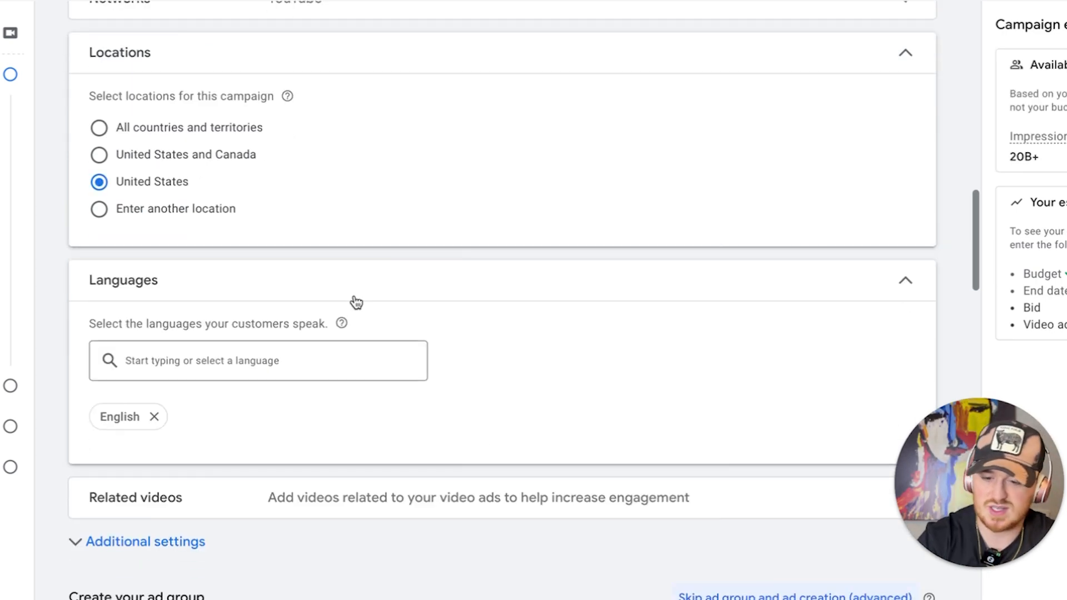
Search the related videos for "bisping" and add the BISPING Reacts video about Ilia Topuria as the first one
scroll(509, 384, down, 2)
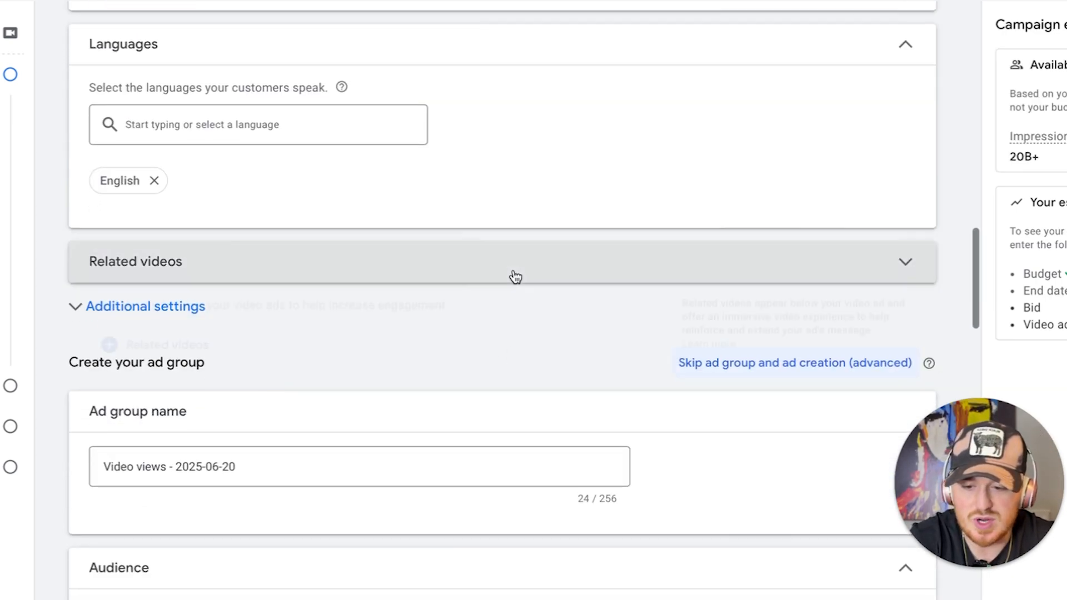
click(512, 277)
scroll(369, 370, down, 1)
click(175, 283)
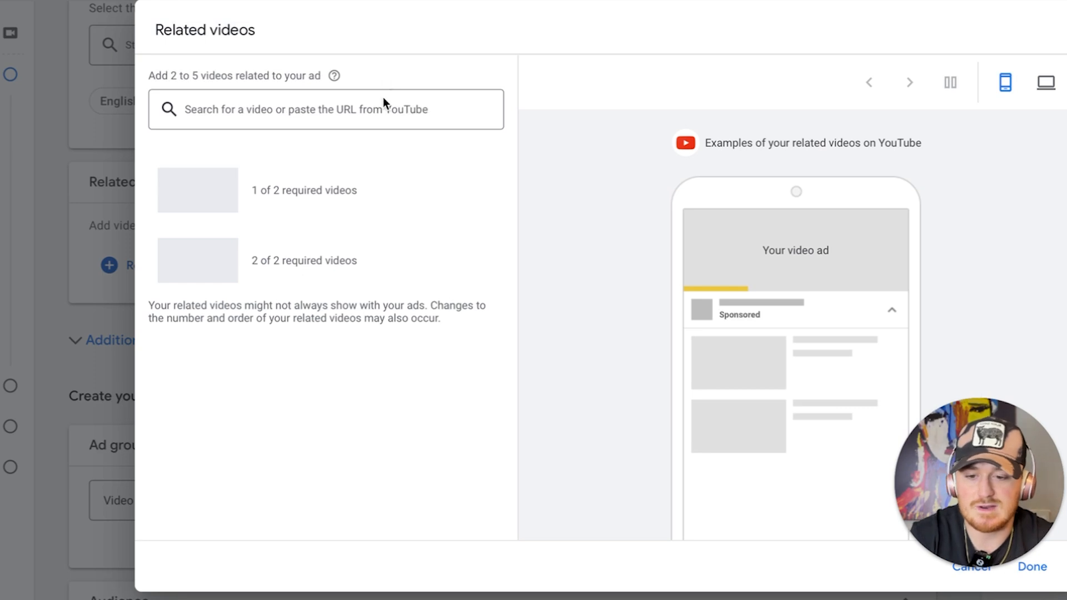
click(376, 116)
text(bisping)
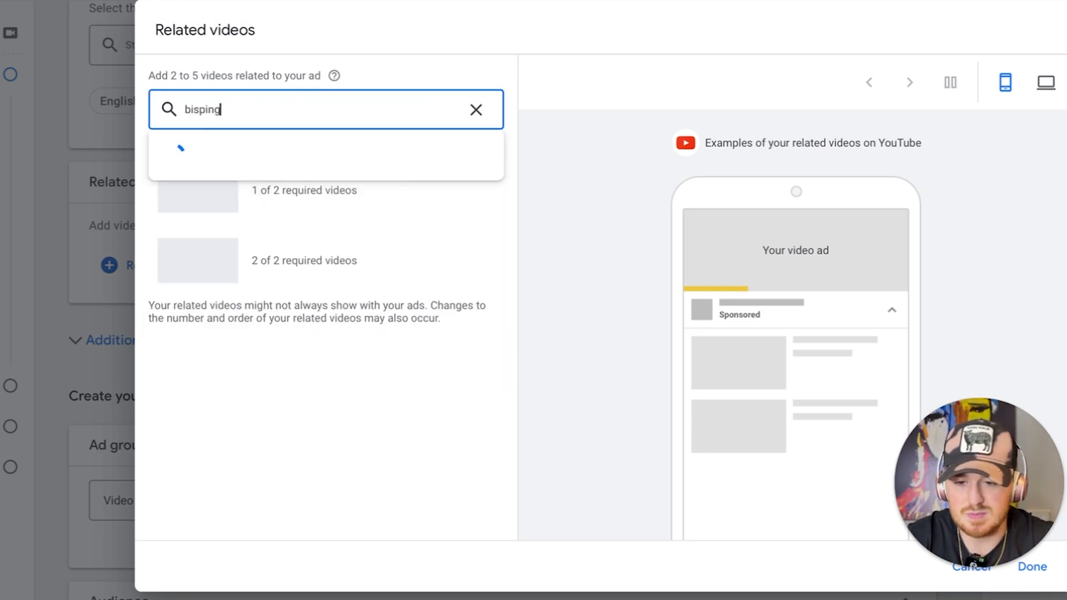
click(325, 186)
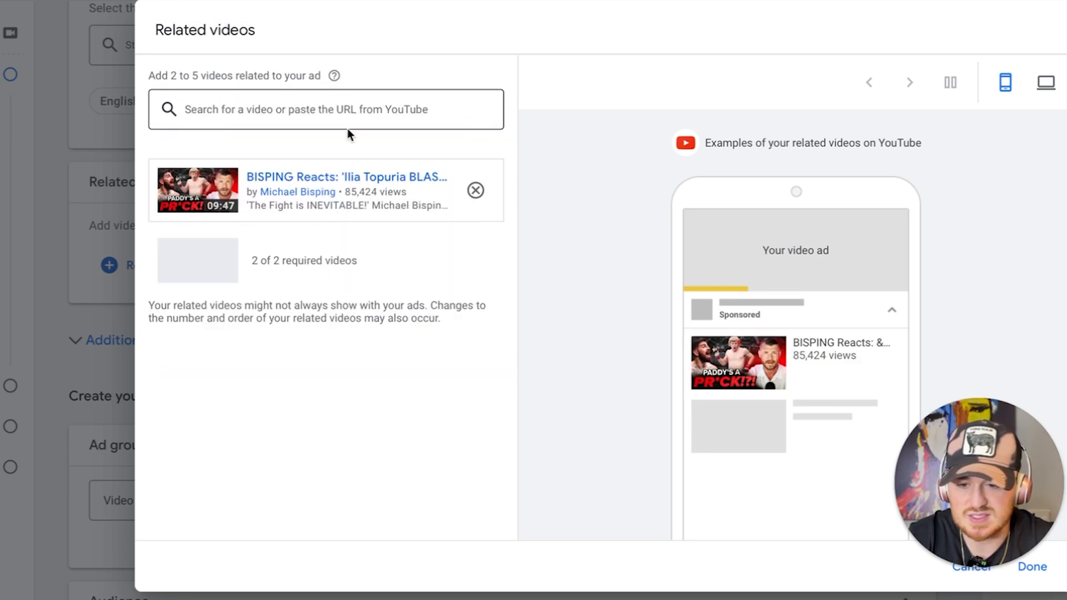
Search for "ufc", add "UFC BJJ: Road to the Title | Episode 5" as the second related video, and save the selection
click(349, 109)
text(ufc)
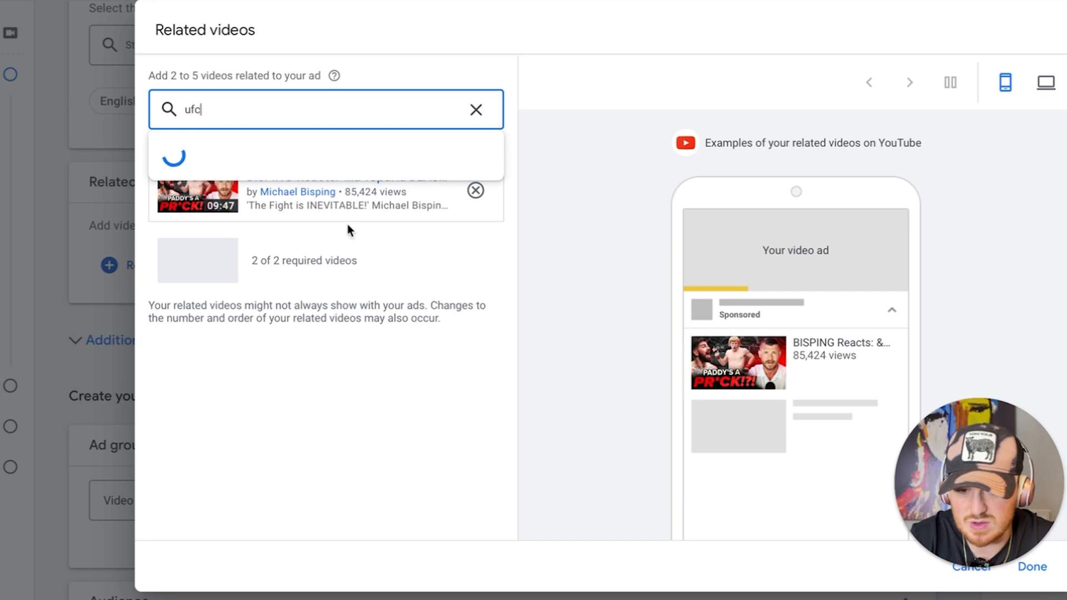
scroll(359, 186, down, 4)
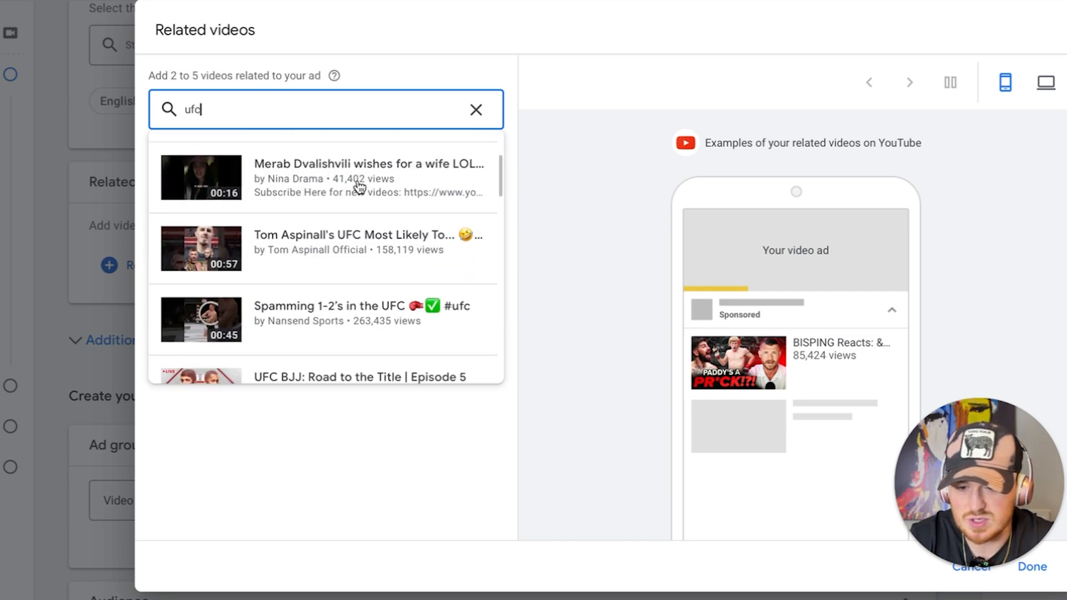
scroll(359, 188, down, 1)
click(362, 241)
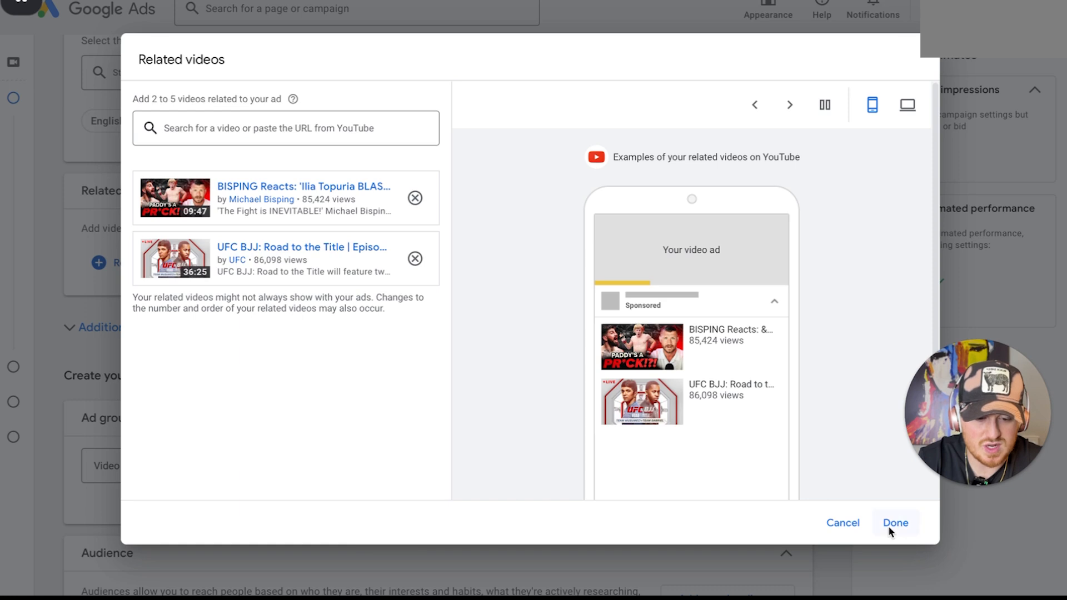
click(897, 522)
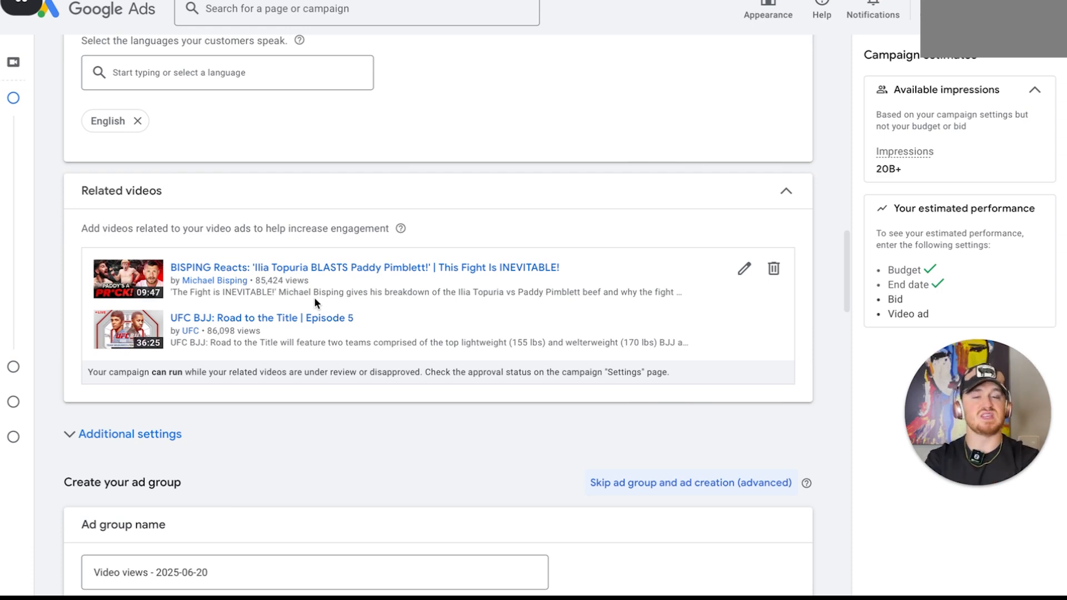
Name the ad group "MMA Audience"
scroll(314, 302, down, 4)
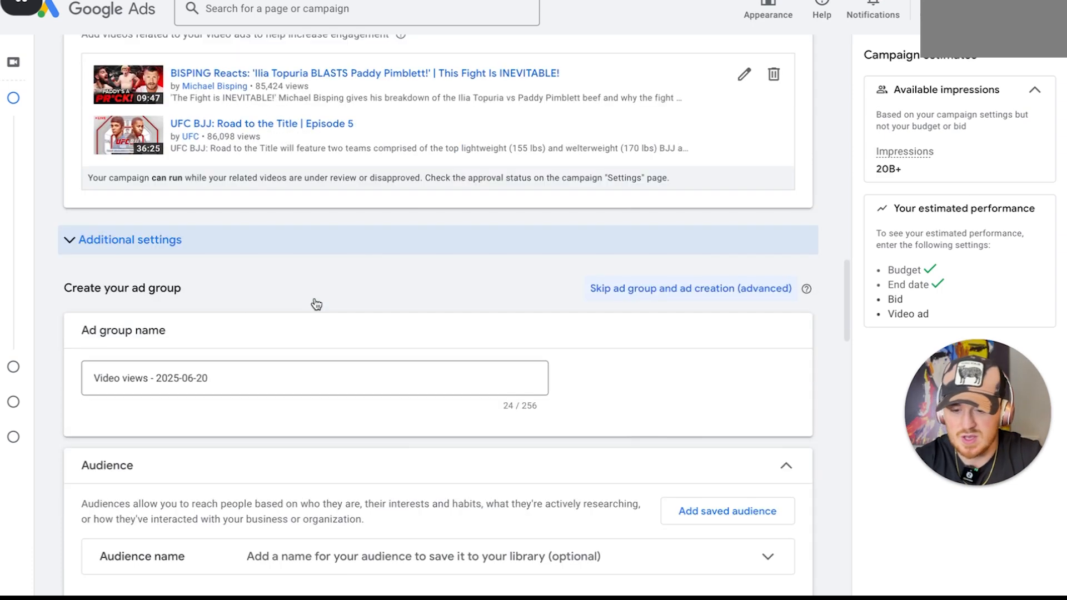
scroll(279, 358, down, 2)
click(296, 274)
key(ctrl+a)
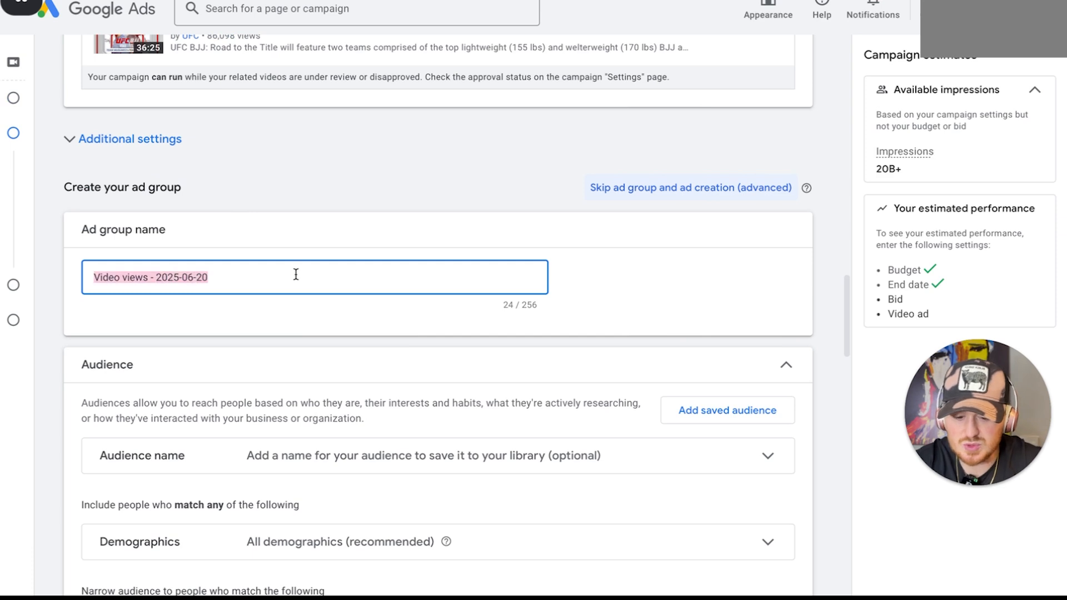
text(Ger)
key(BackSpace)
text(ne)
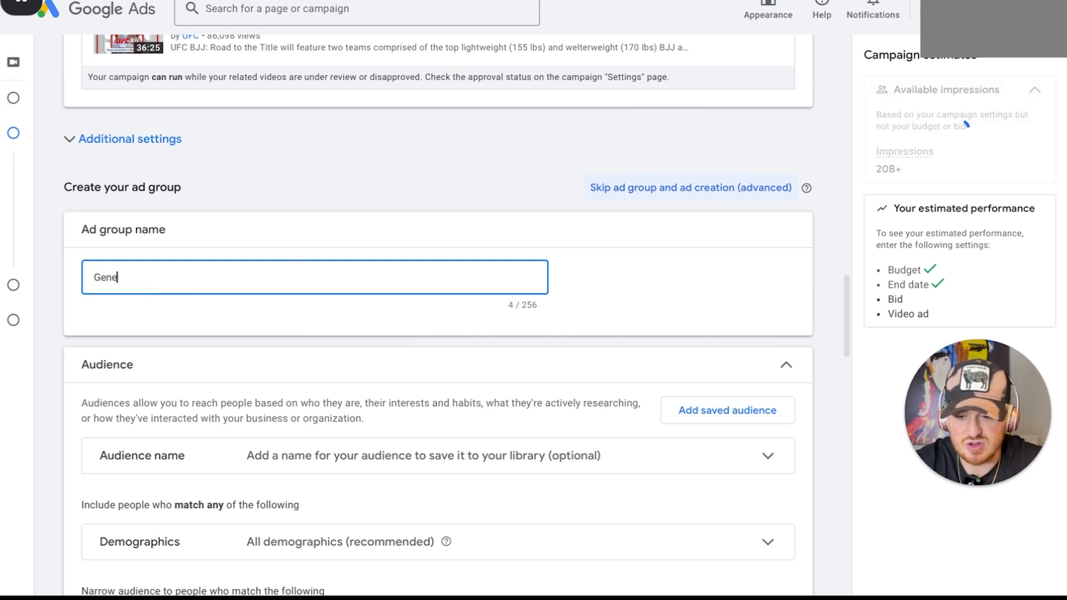
text(aral)
scroll(699, 405, down, 6)
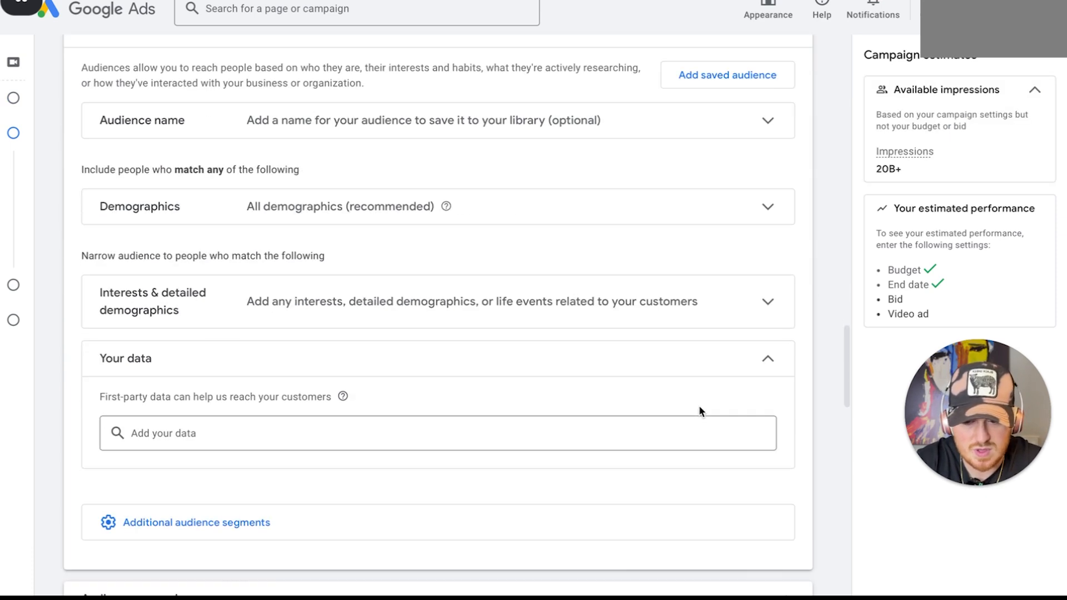
scroll(695, 406, up, 3)
scroll(619, 303, down, 2)
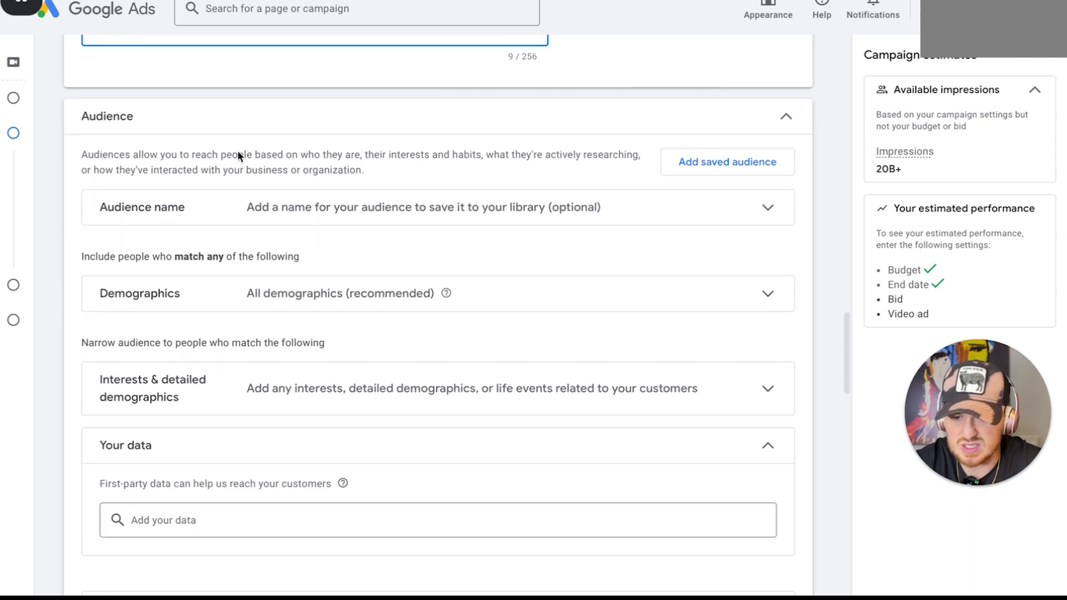
scroll(238, 151, up, 2)
text(Audience)
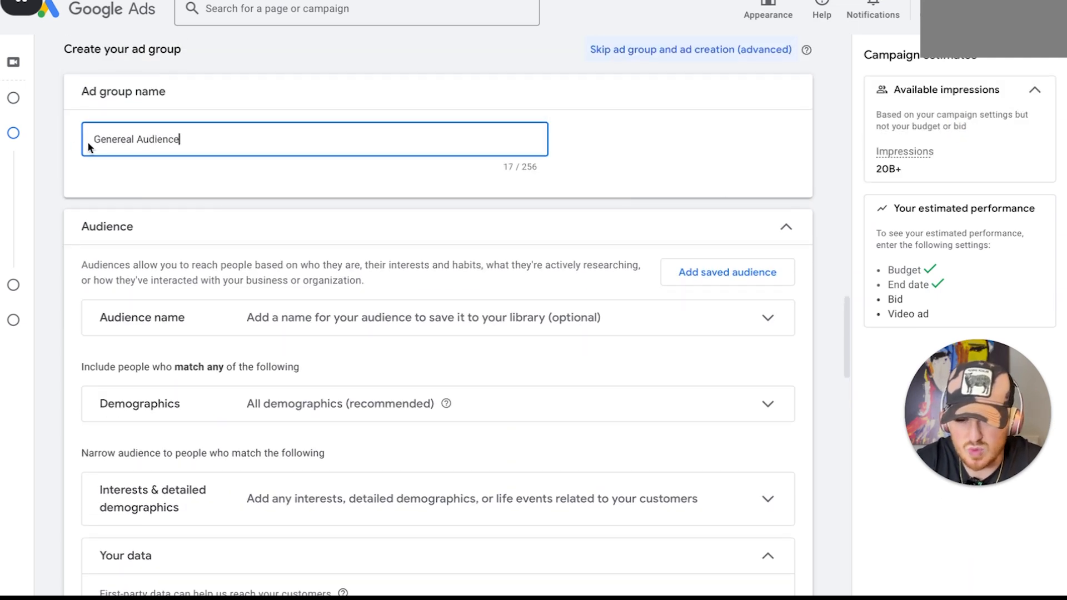
double_click(98, 139)
text(MMA)
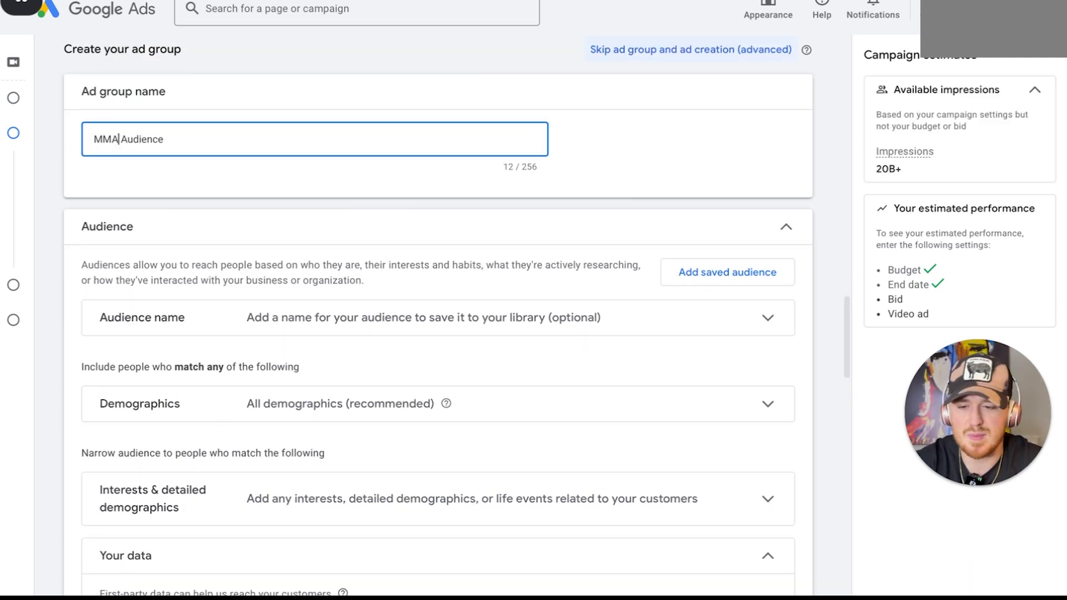
Apply the saved audience "MMA/Boxing Fan - Updated 1" to the ad group and remove it again
click(691, 277)
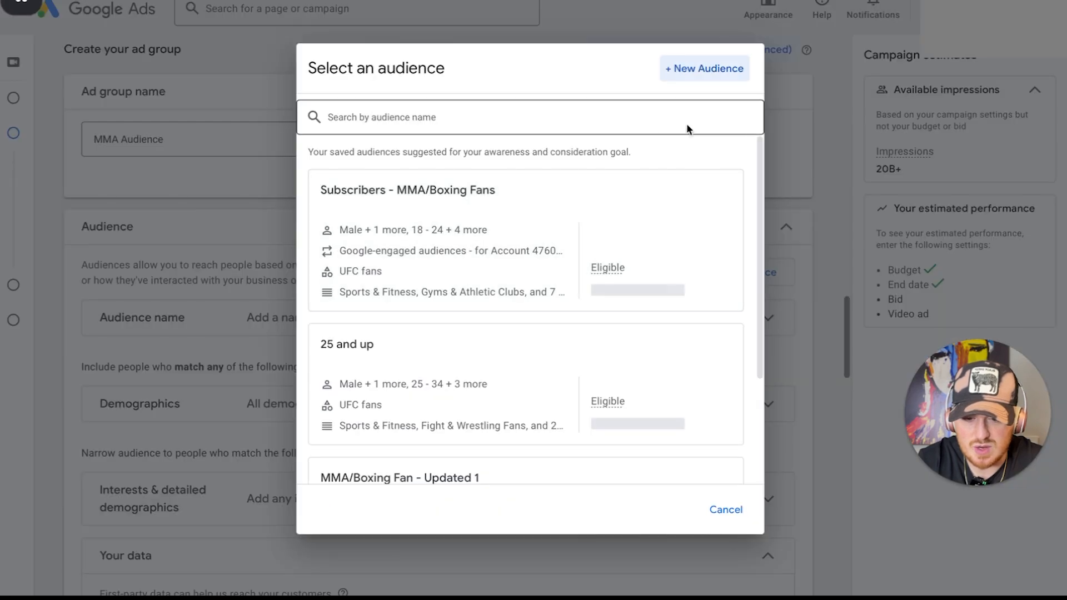
scroll(437, 277, down, 3)
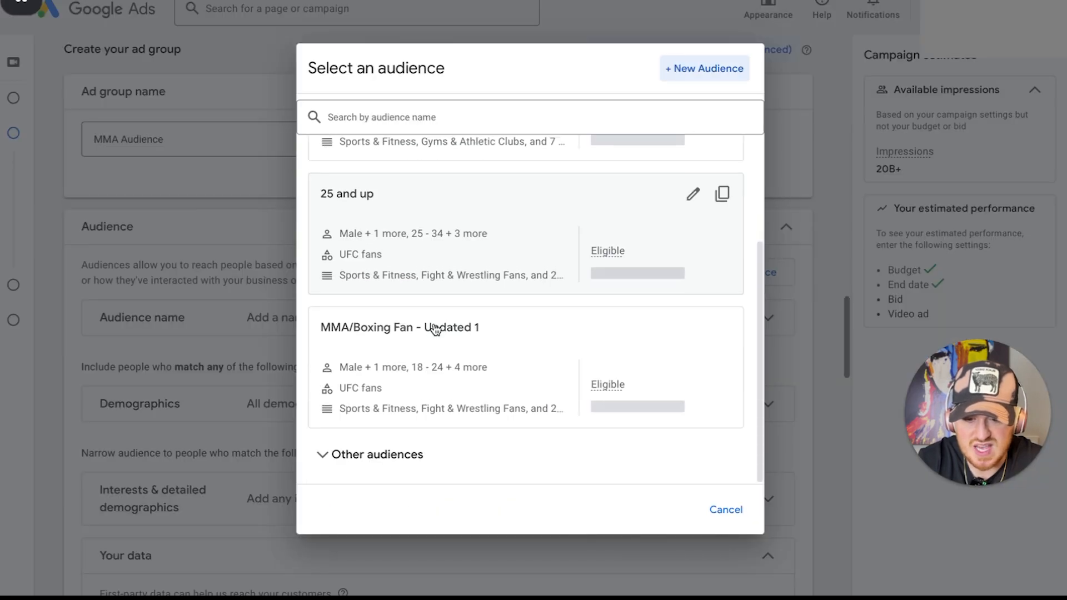
click(458, 381)
scroll(458, 384, down, 1)
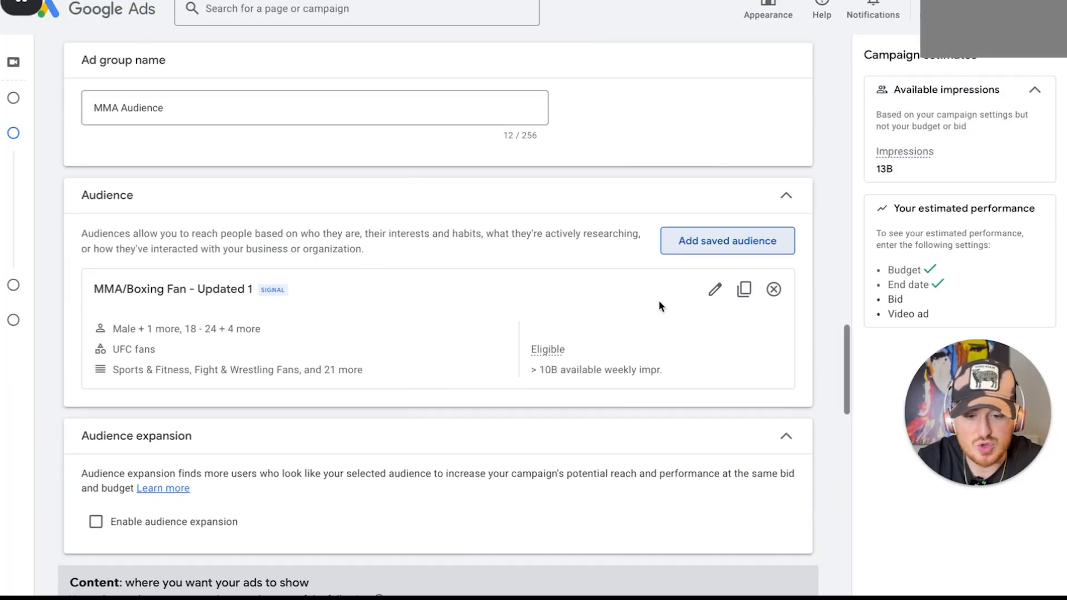
click(774, 289)
scroll(438, 309, down, 2)
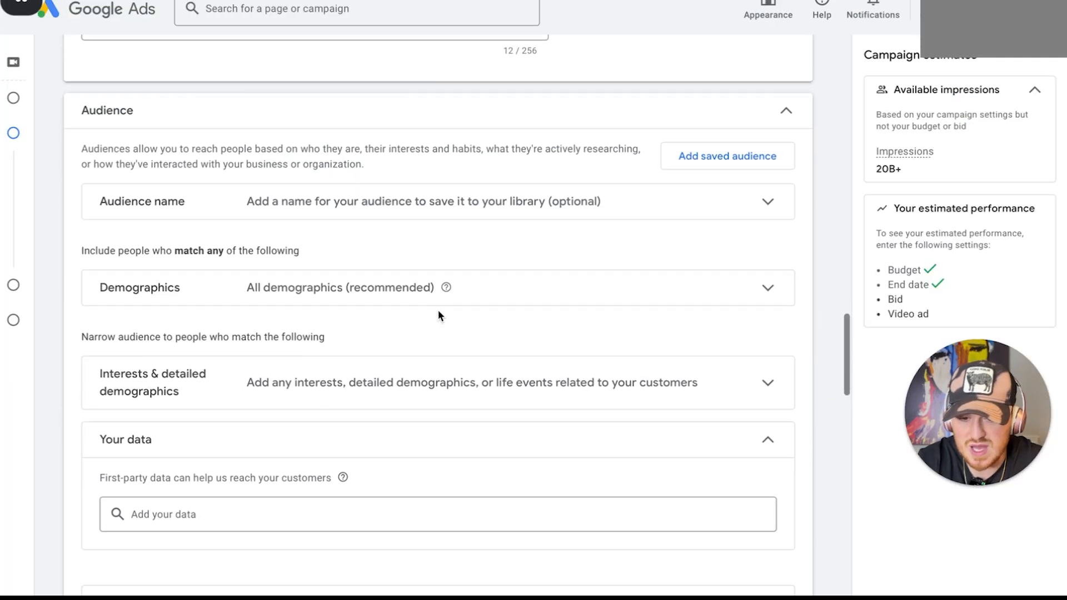
Review the gender and age options in the ad group's audience demographics
click(440, 205)
click(396, 220)
scroll(406, 277, down, 1)
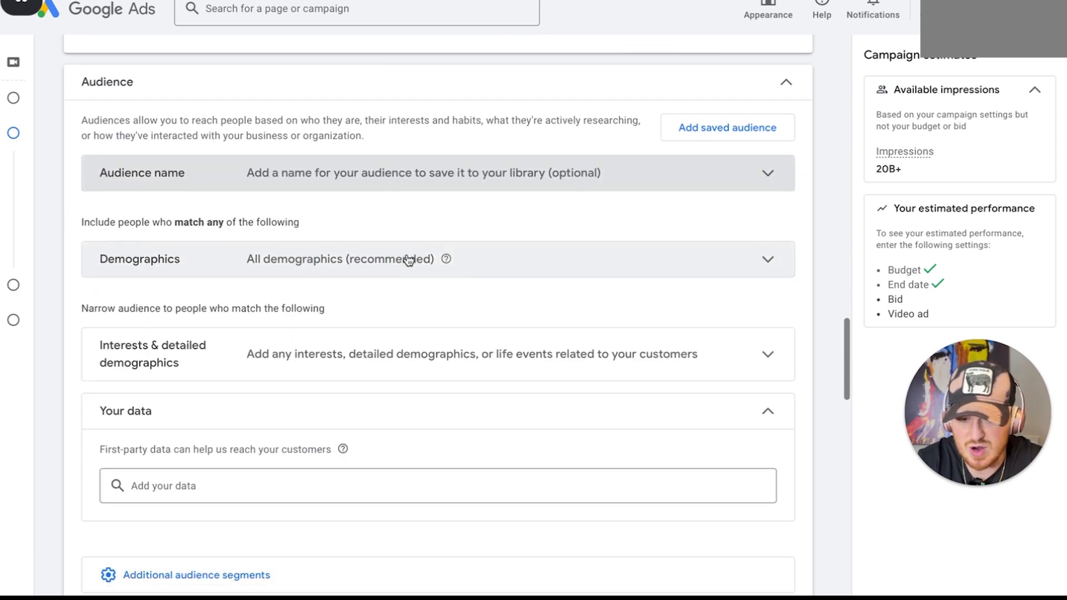
click(409, 259)
scroll(398, 328, down, 2)
click(130, 243)
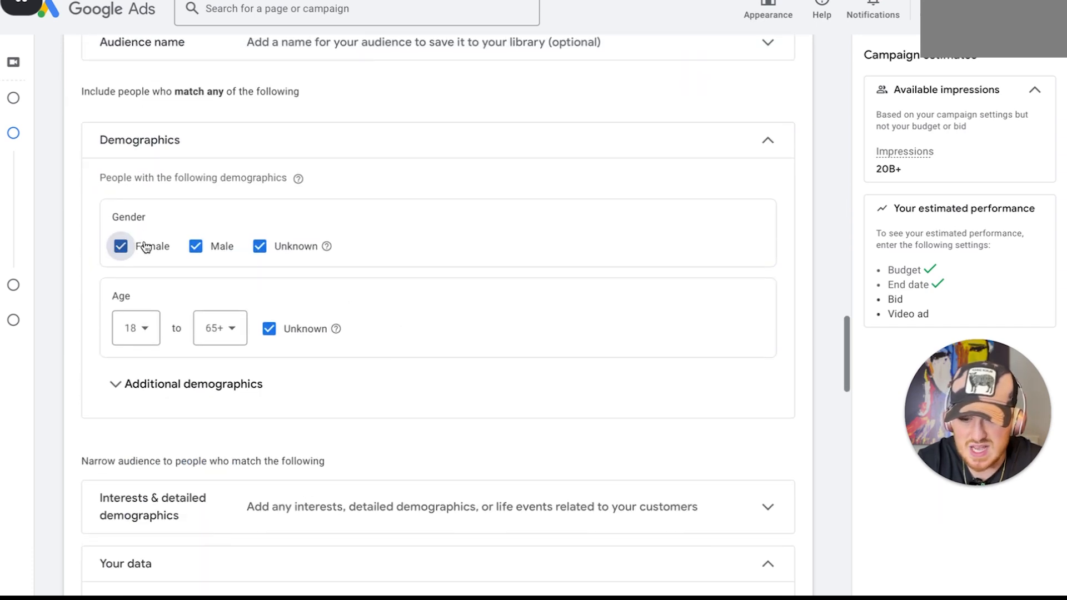
click(131, 243)
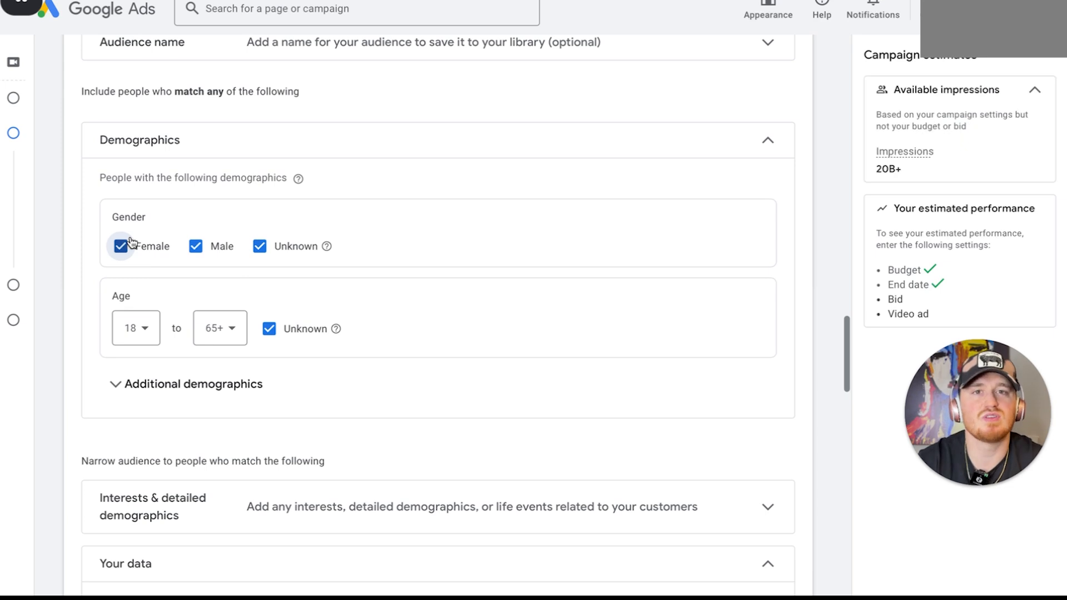
click(303, 141)
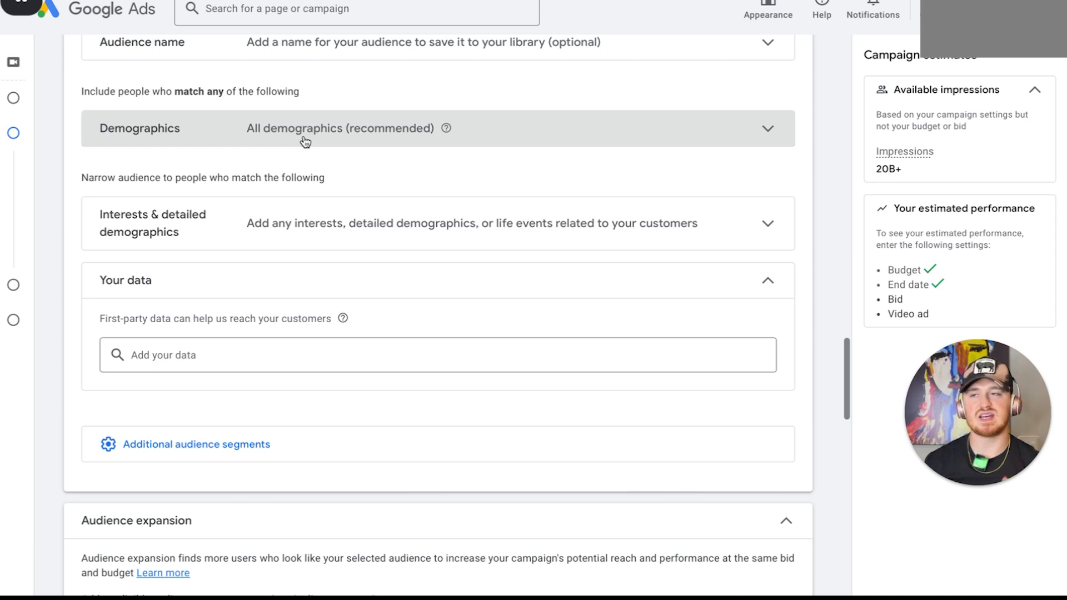
Add the saved audience "MMA/Boxing Fan - Updated 1" to the ad group
scroll(353, 259, down, 2)
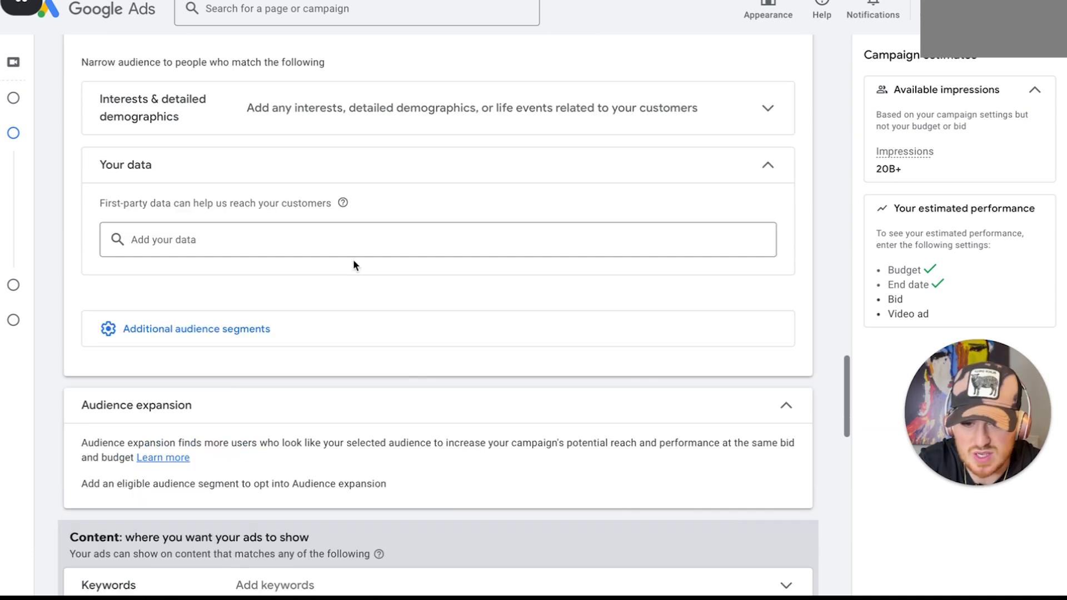
scroll(362, 167, up, 5)
click(695, 160)
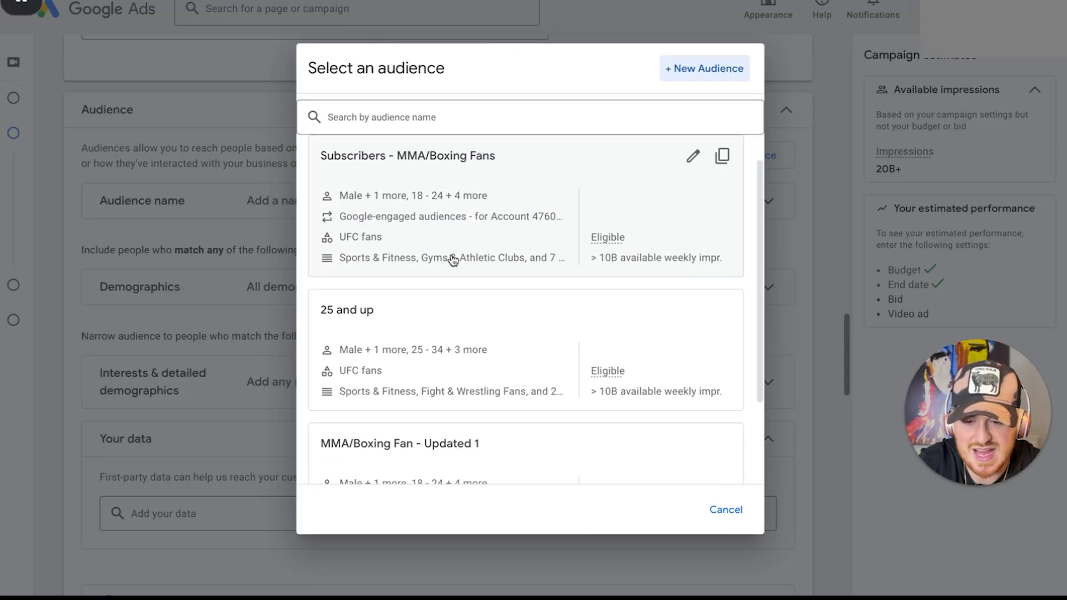
scroll(452, 300, down, 3)
click(442, 373)
scroll(442, 373, down, 1)
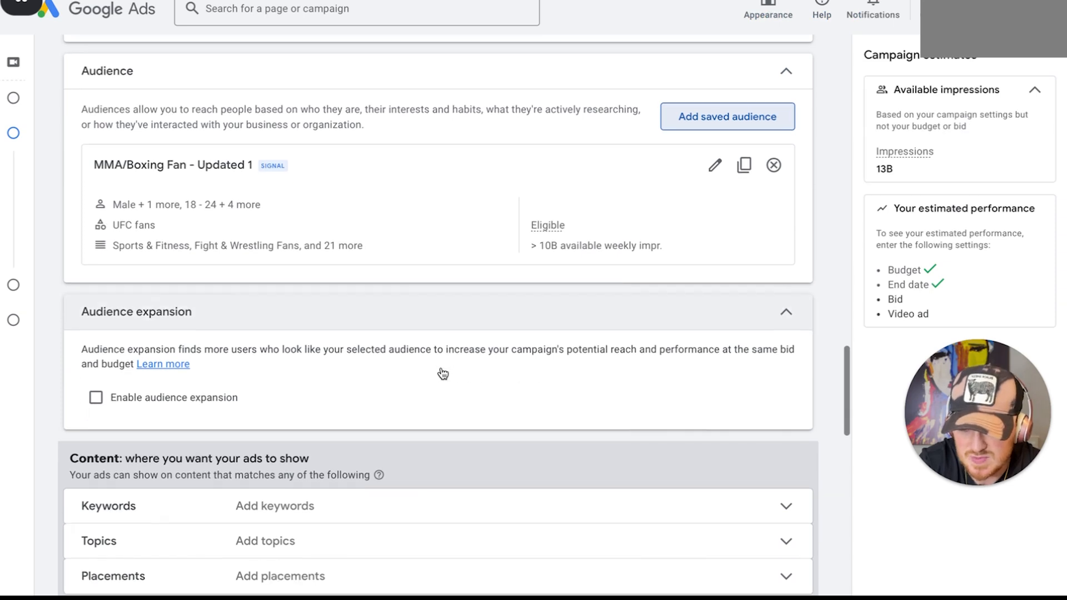
Enable audience expansion for the ad group
scroll(335, 224, down, 1)
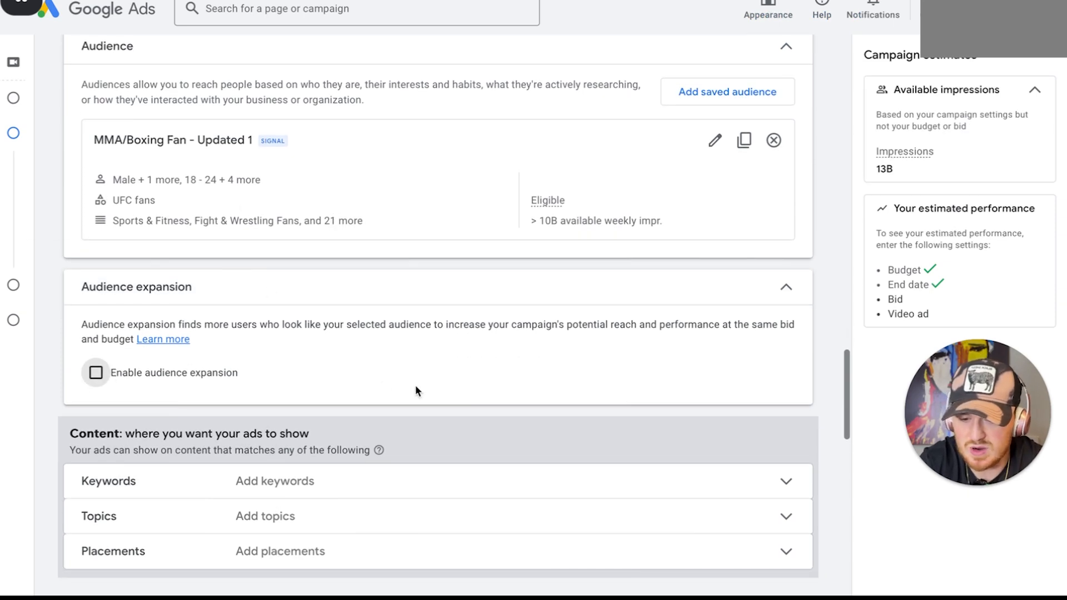
scroll(175, 381, down, 1)
click(93, 333)
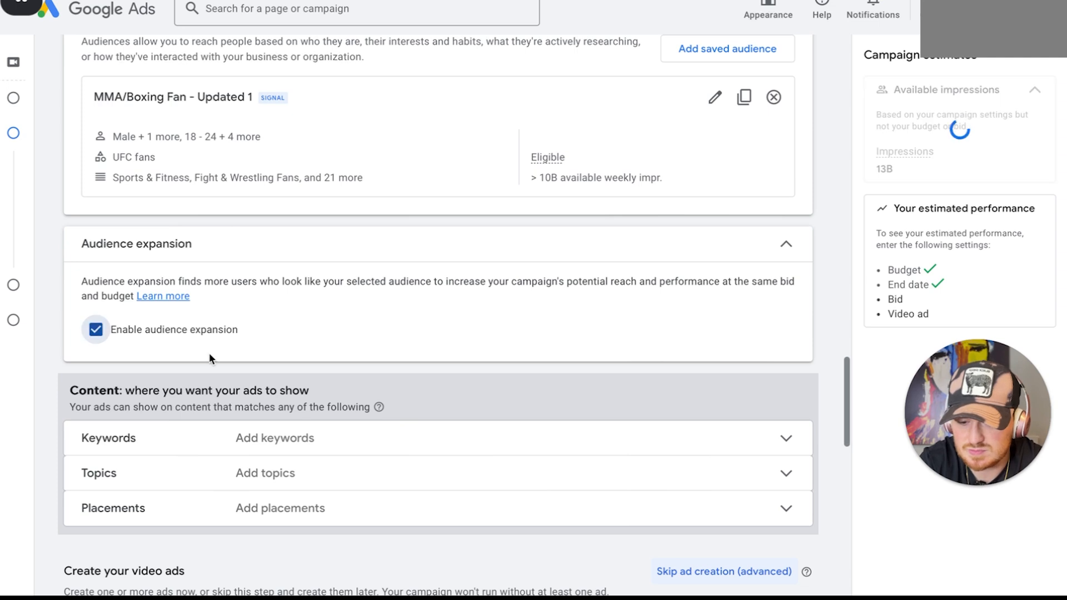
Enter the content keywords ufc, mma, boxing, jiu jitsu and wrestling, one per line
scroll(210, 357, down, 3)
scroll(335, 310, down, 1)
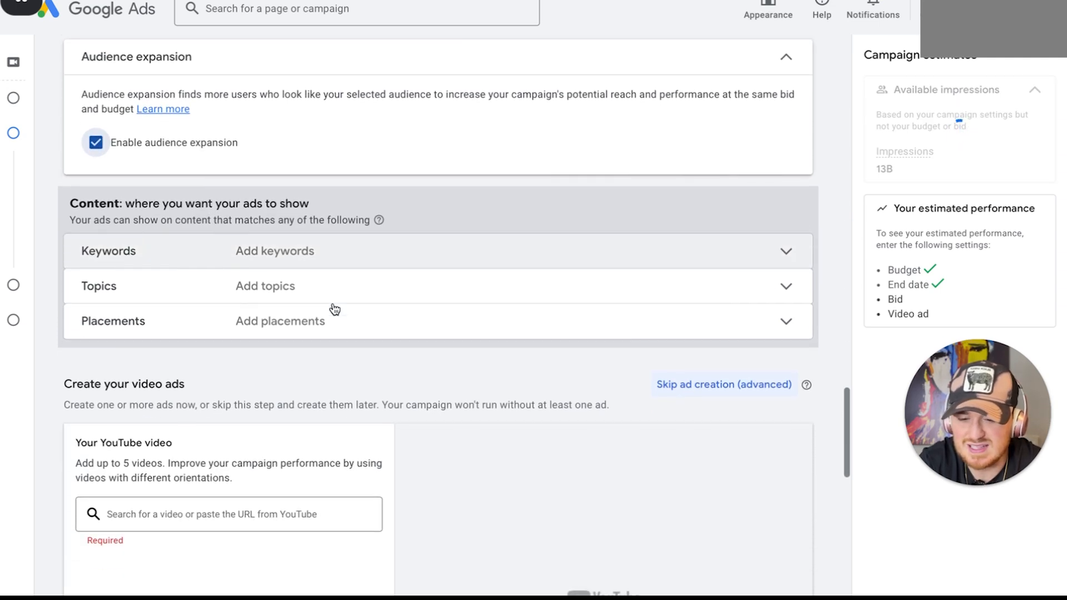
click(357, 257)
scroll(327, 340, down, 1)
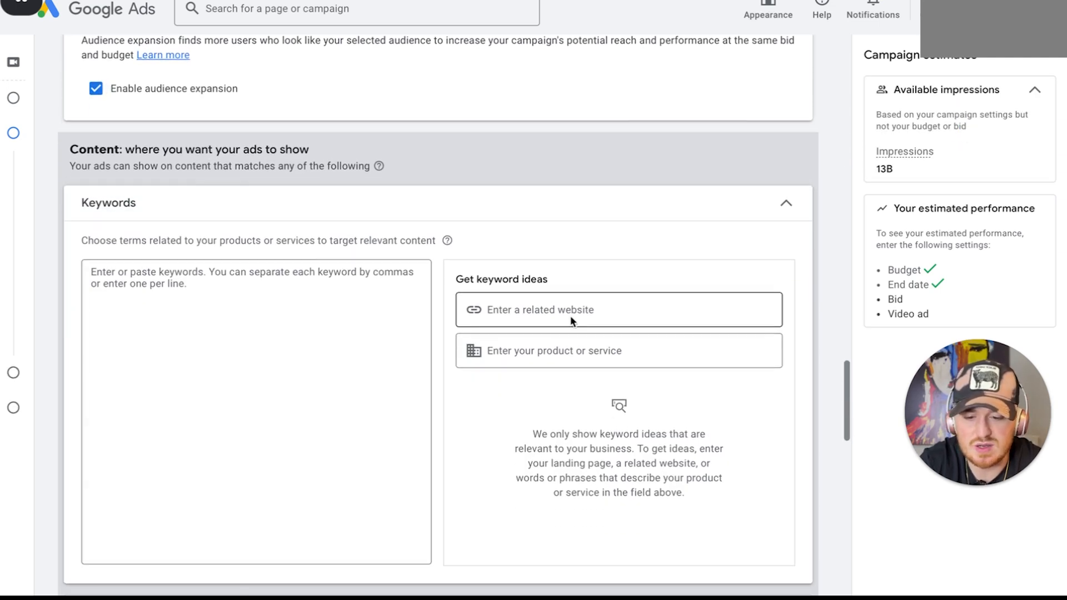
click(330, 307)
text(ufc)
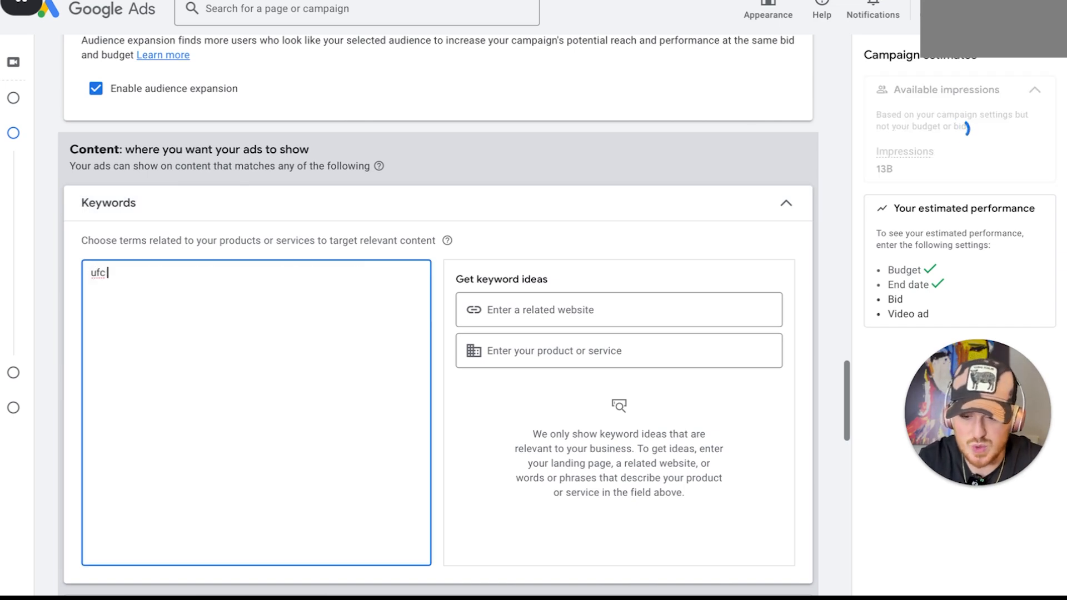
text(mma)
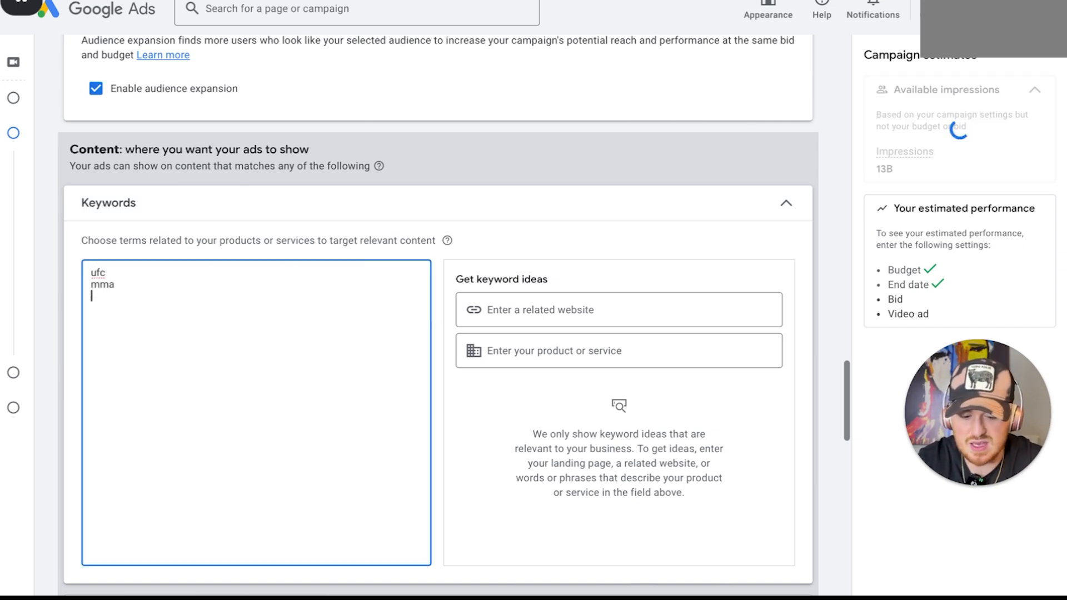
text(boxing)
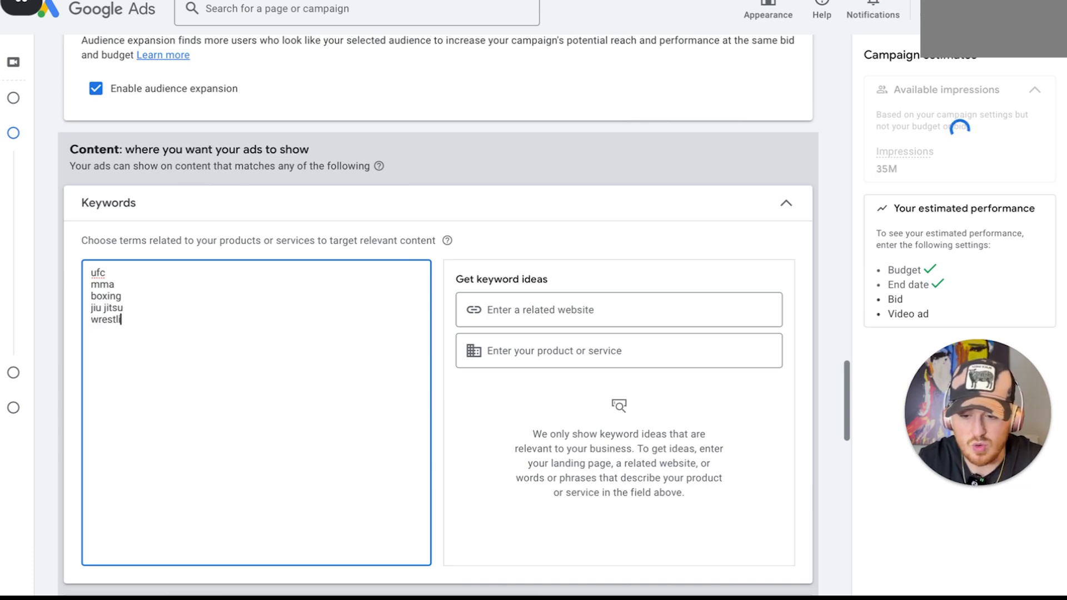
text(ing)
Get keyword ideas from the related website YouTube.com/ufc and add all of them to the keyword list
click(679, 310)
text(youtube)
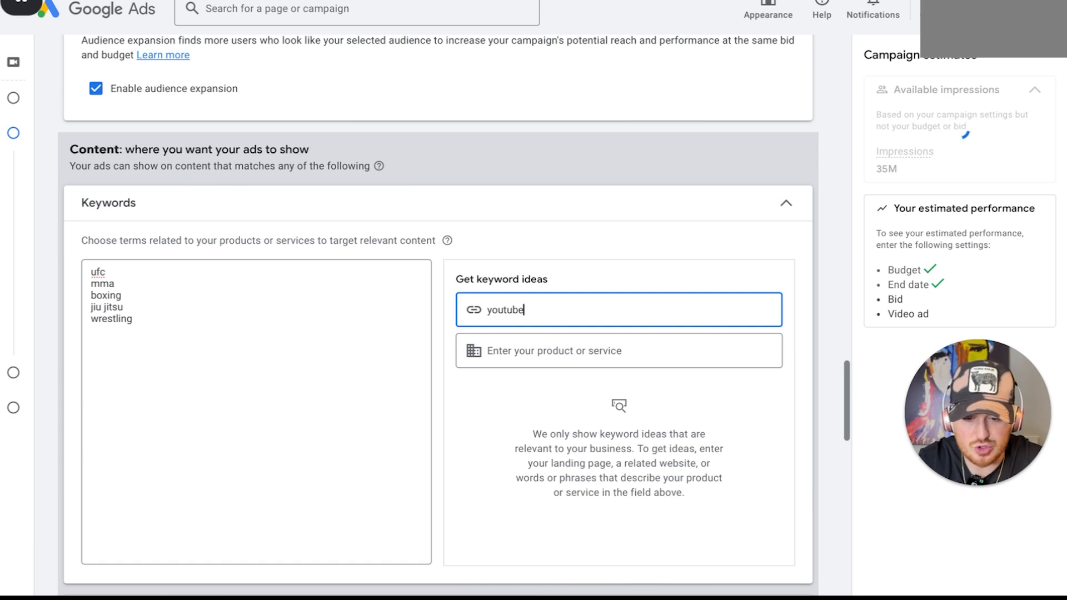
text(.com/uf)
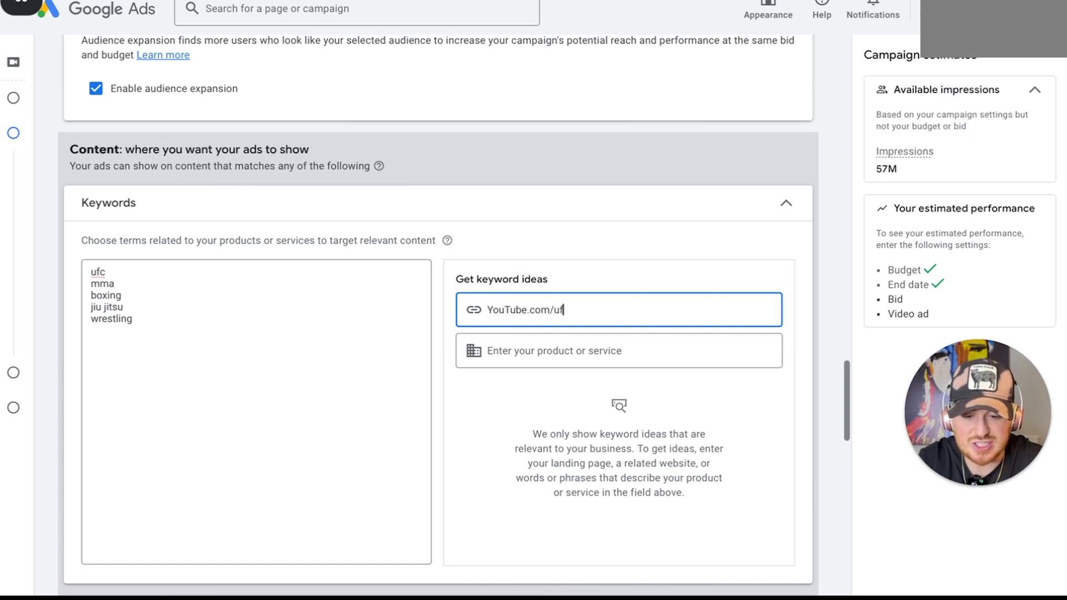
text(c)
scroll(656, 338, down, 1)
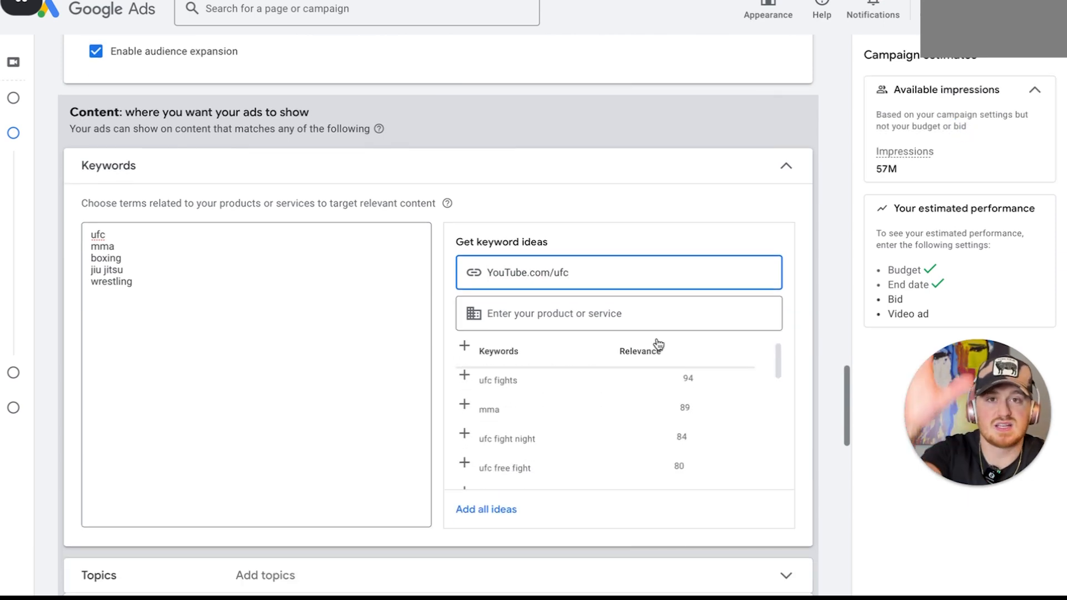
click(510, 521)
Look through the expanded keyword list and collapse the keywords section
scroll(384, 386, down, 2)
scroll(312, 371, up, 3)
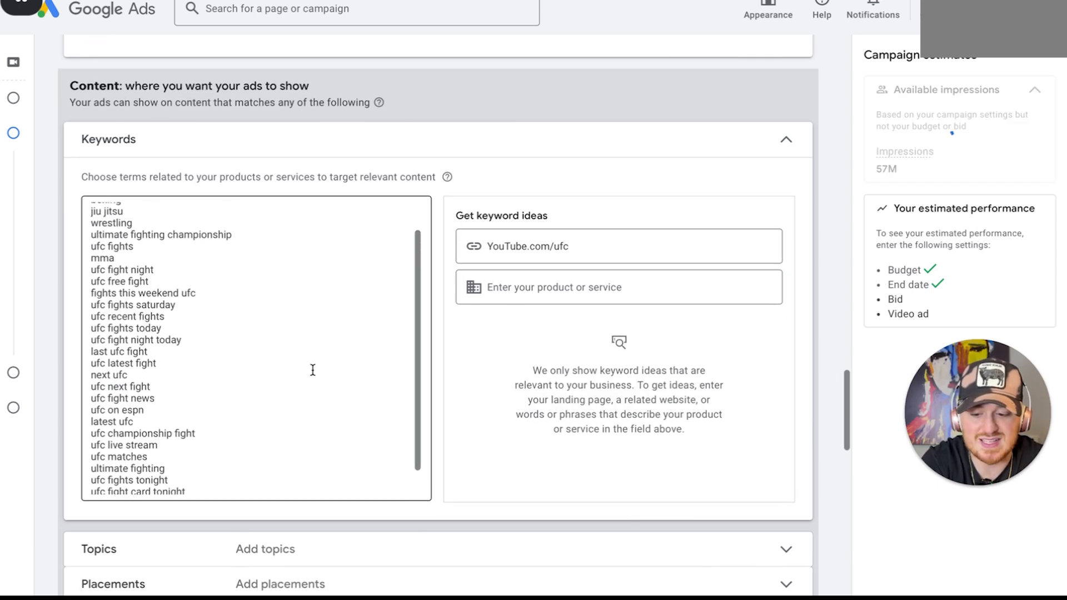
scroll(346, 405, up, 2)
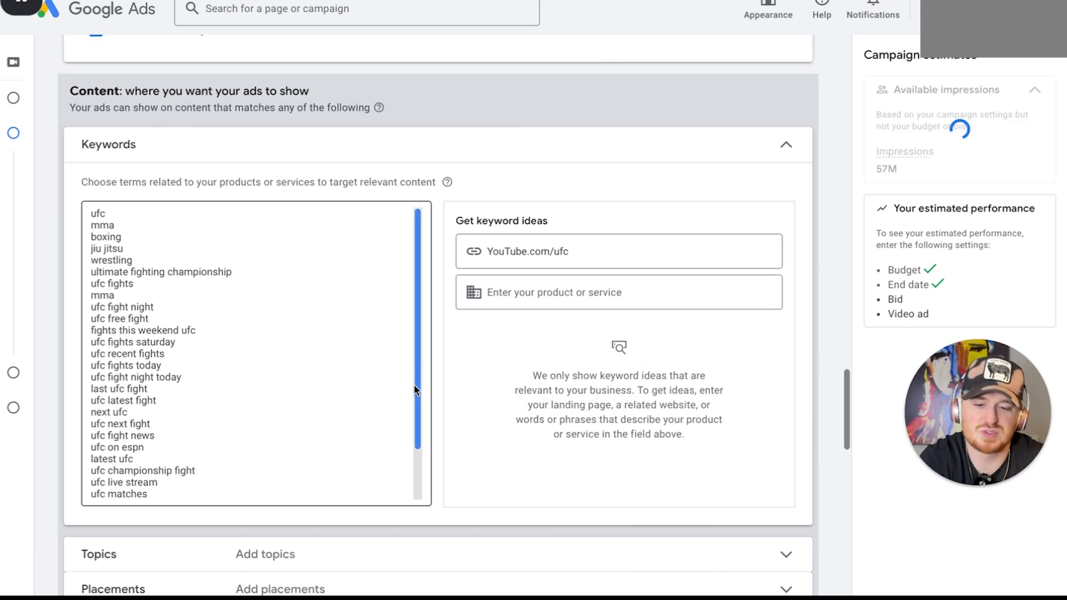
scroll(415, 386, down, 1)
scroll(602, 340, down, 1)
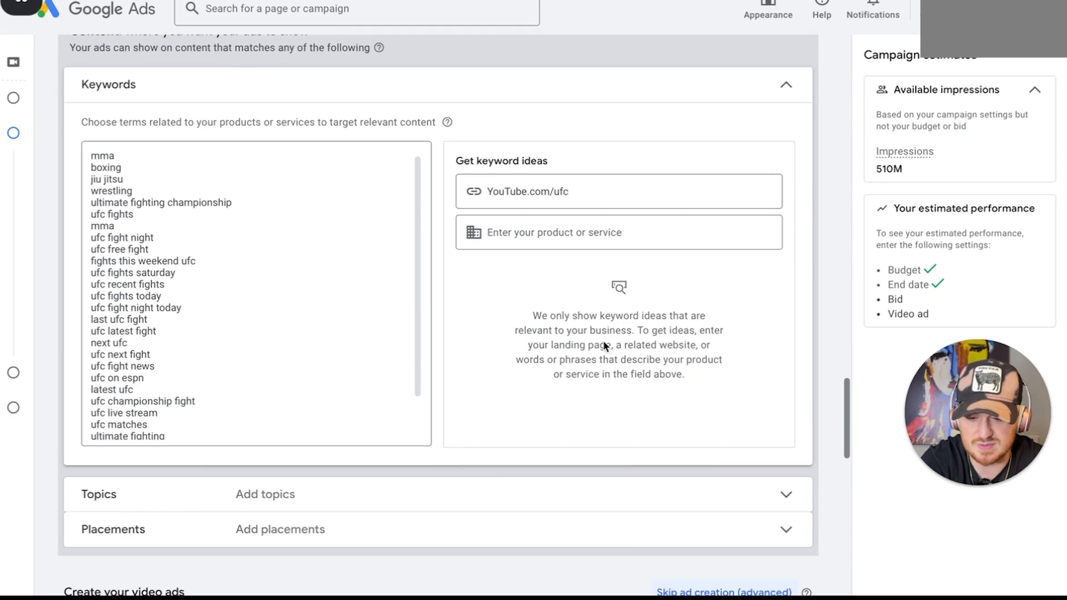
scroll(604, 344, down, 1)
scroll(622, 110, up, 1)
click(519, 83)
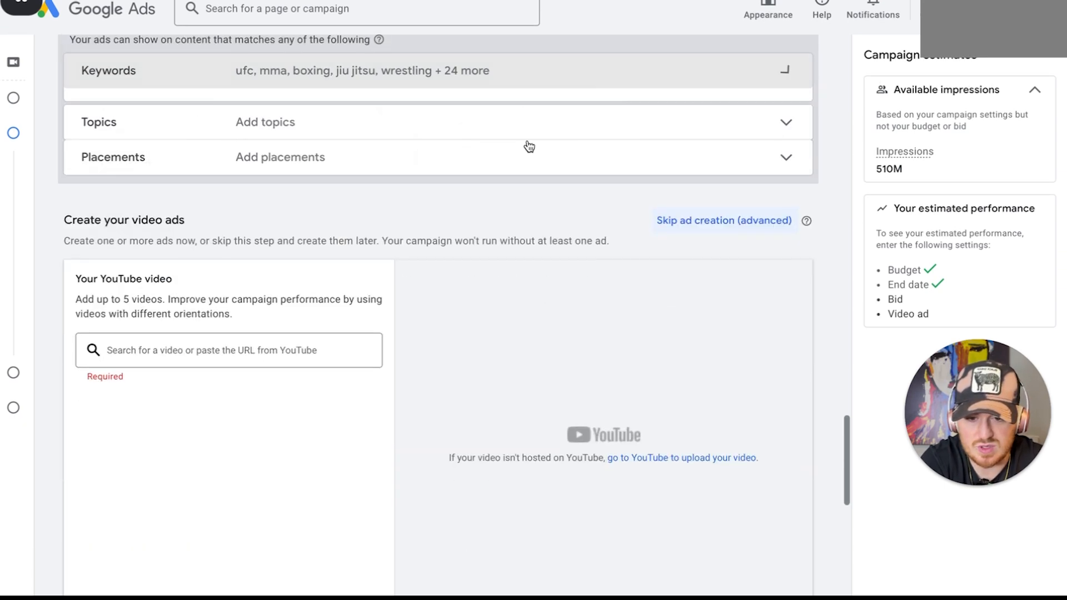
Add the recently used topics Sports News, Taekwondo, Kickboxing, Boxing and Individual Sports to the topic targeting
scroll(528, 245, up, 2)
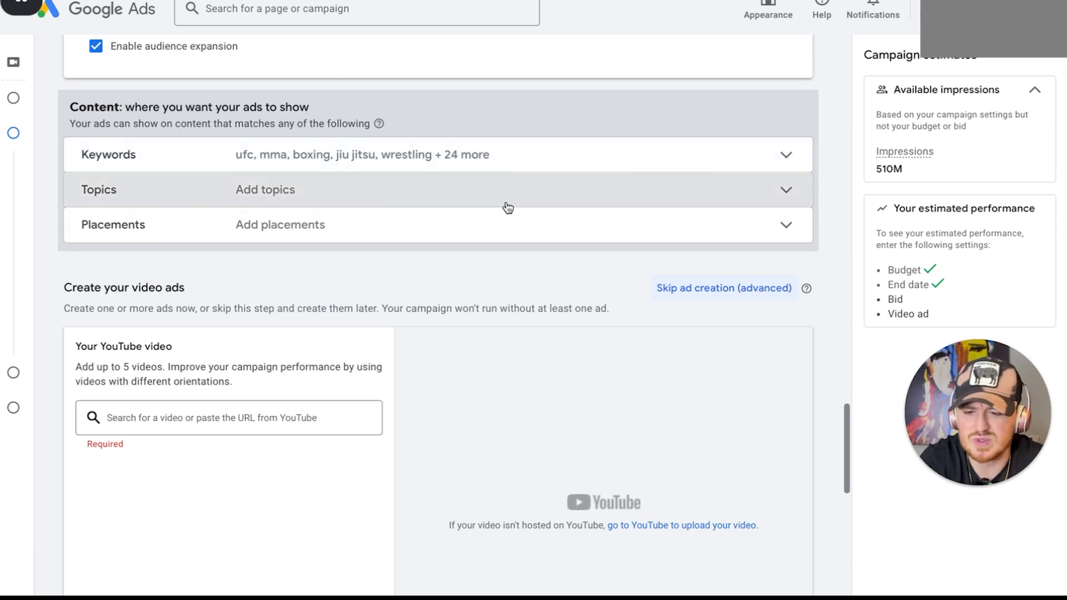
click(505, 208)
scroll(389, 250, down, 1)
click(346, 287)
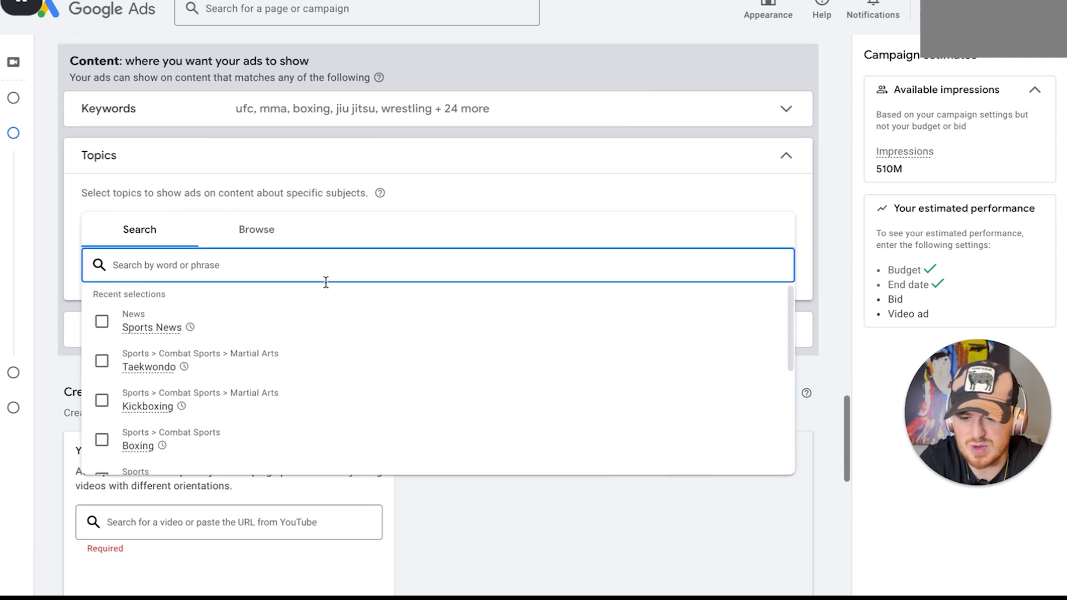
click(101, 320)
scroll(111, 362, down, 5)
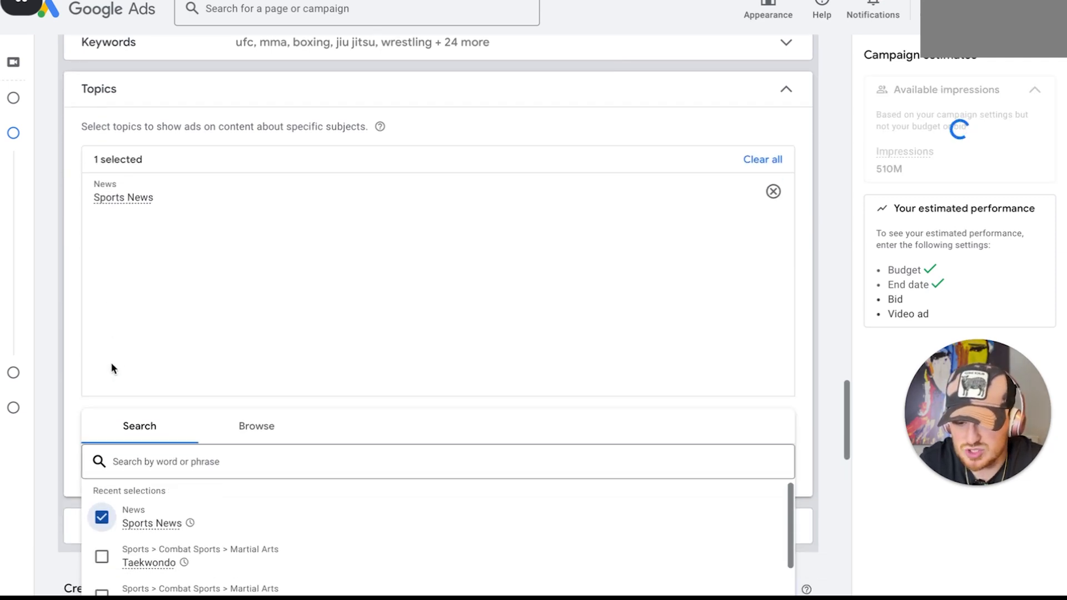
click(101, 418)
click(105, 461)
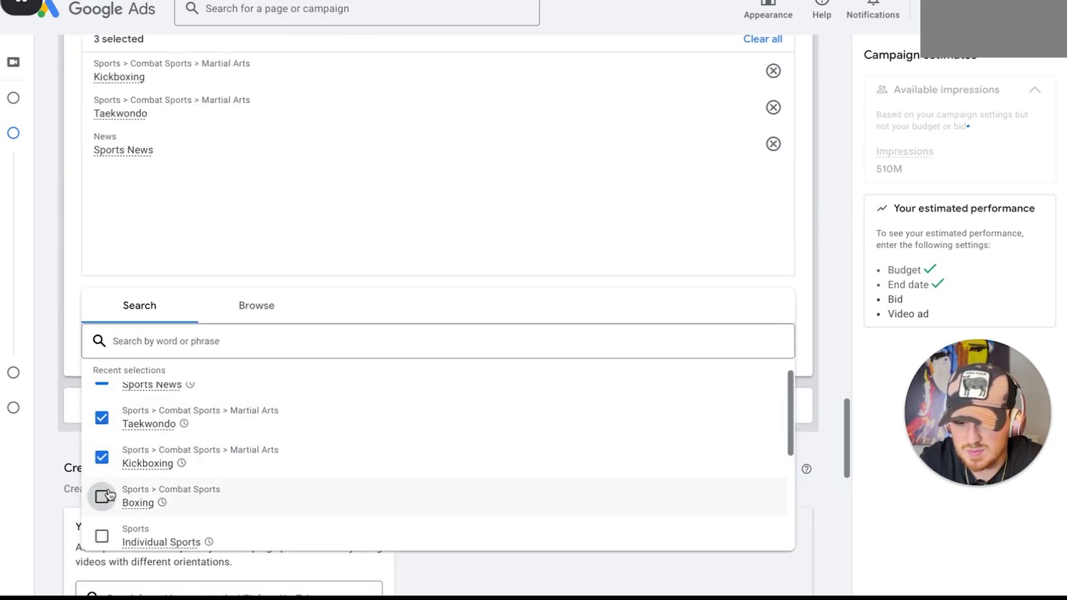
click(103, 497)
scroll(108, 489, down, 1)
click(103, 498)
scroll(103, 503, down, 2)
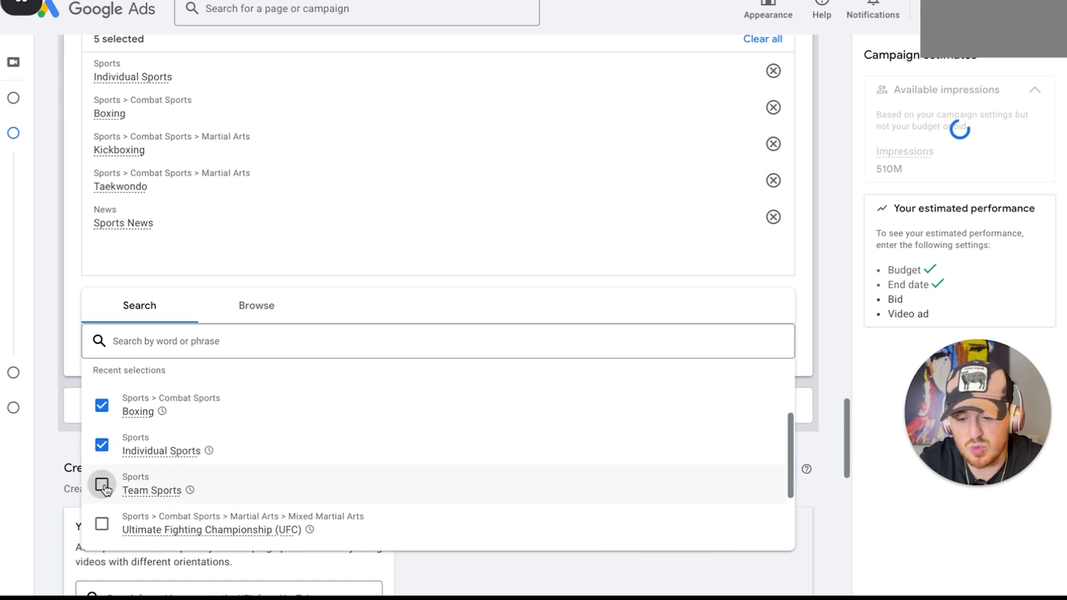
Add the topics Ultimate Fighting Championship (UFC), Martial Arts, Combat Sports Equipment and Boxing Gloves & Gear, leaving out Team Sports
scroll(162, 443, down, 2)
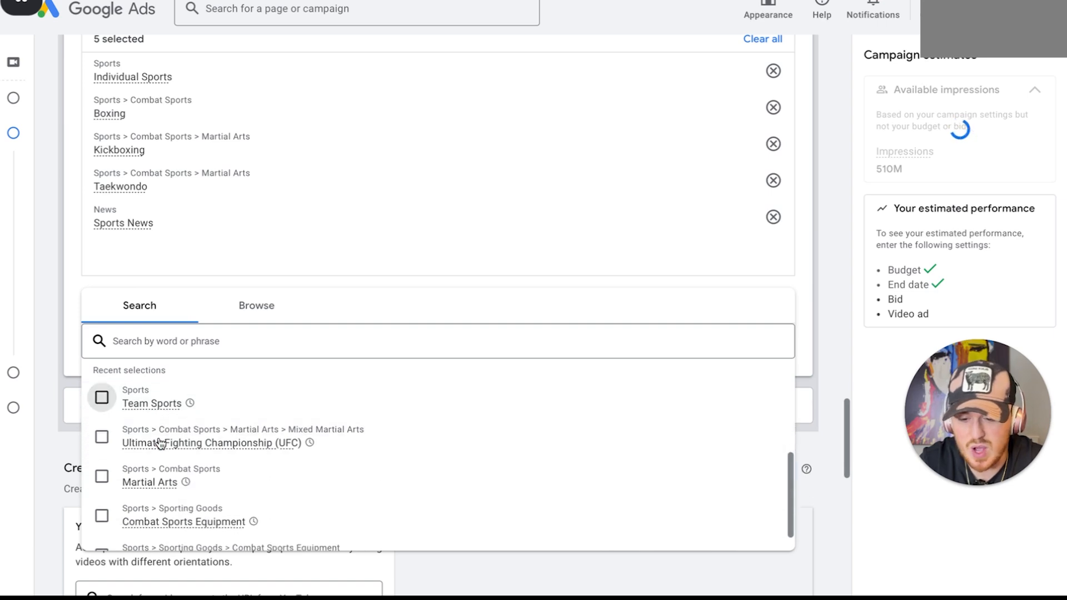
click(102, 437)
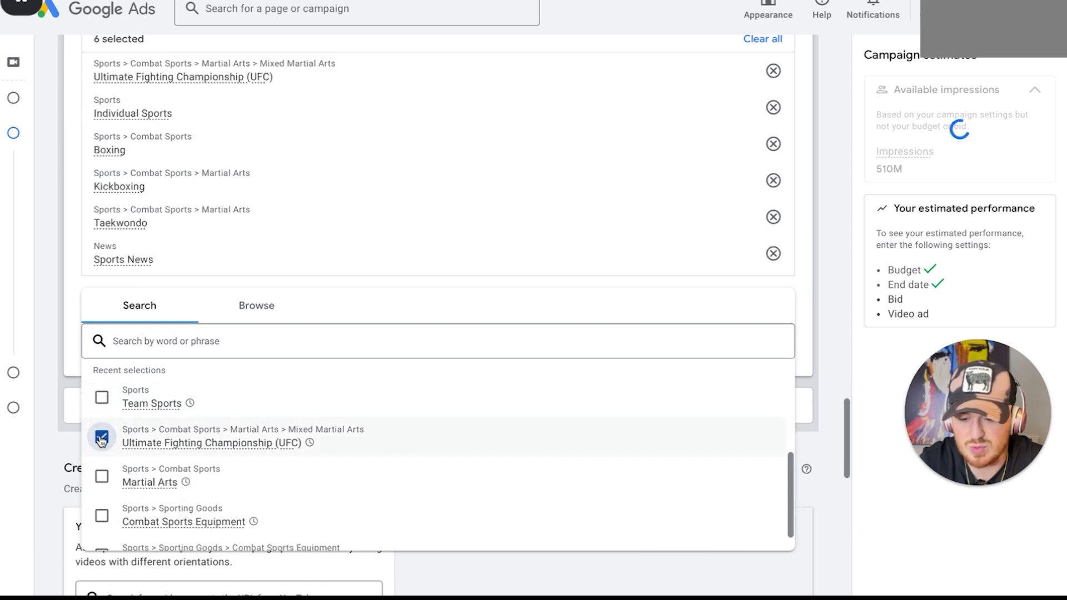
click(112, 479)
scroll(110, 479, down, 2)
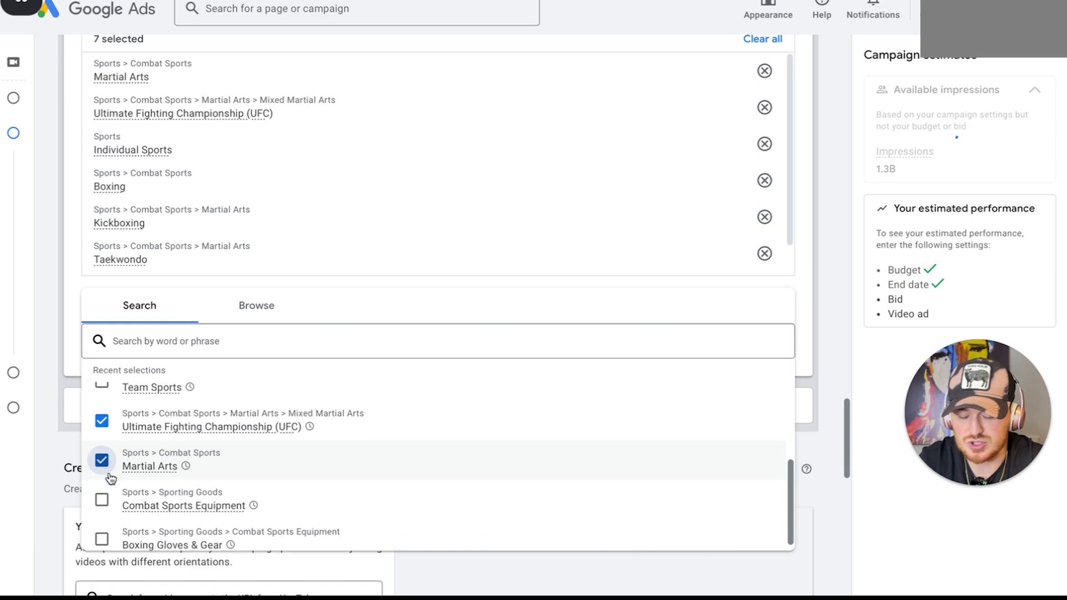
click(103, 483)
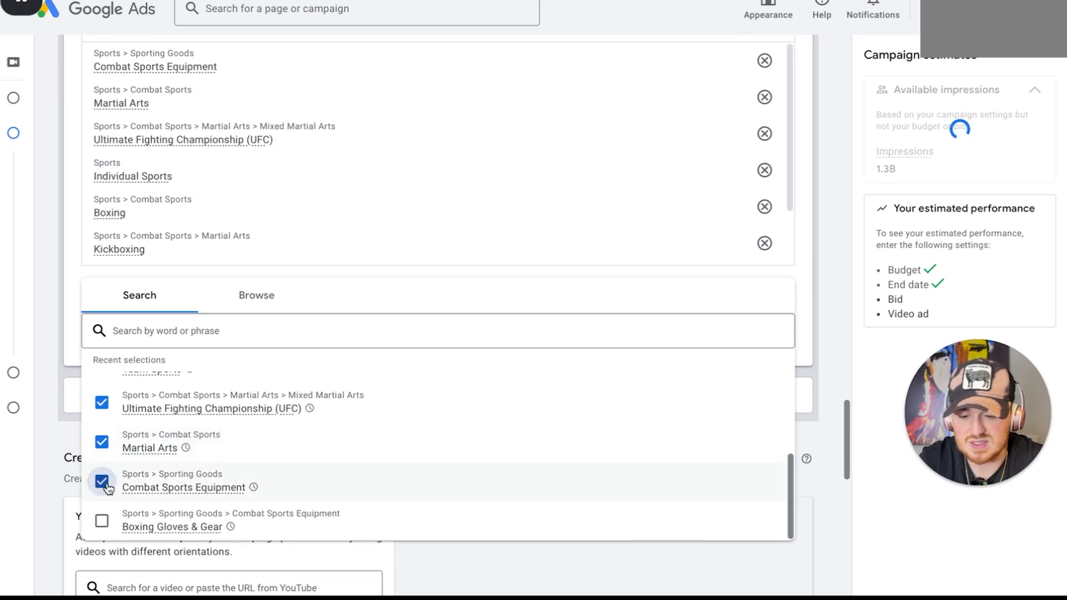
click(101, 513)
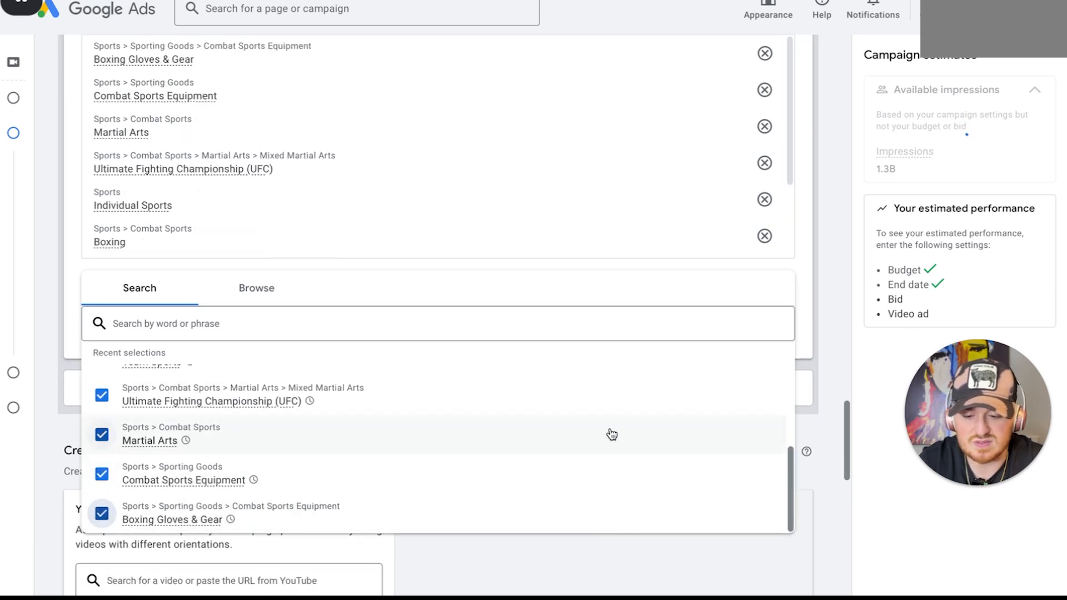
Search the topics for "combat sports" and add Combat Sports and Mixed Martial Arts to the selection
click(517, 314)
text(combat sports)
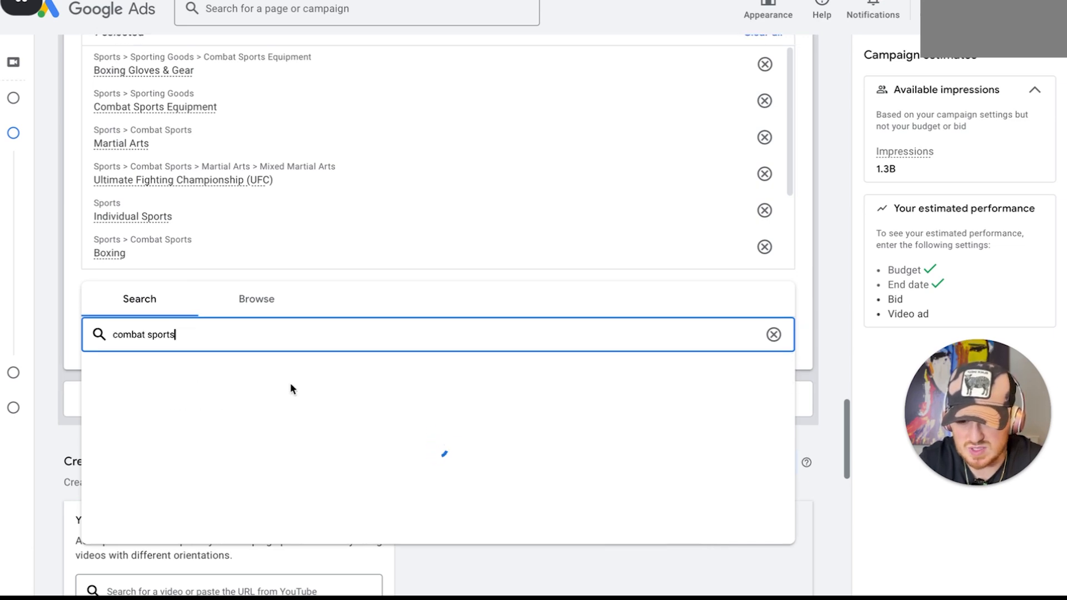
scroll(195, 417, up, 10)
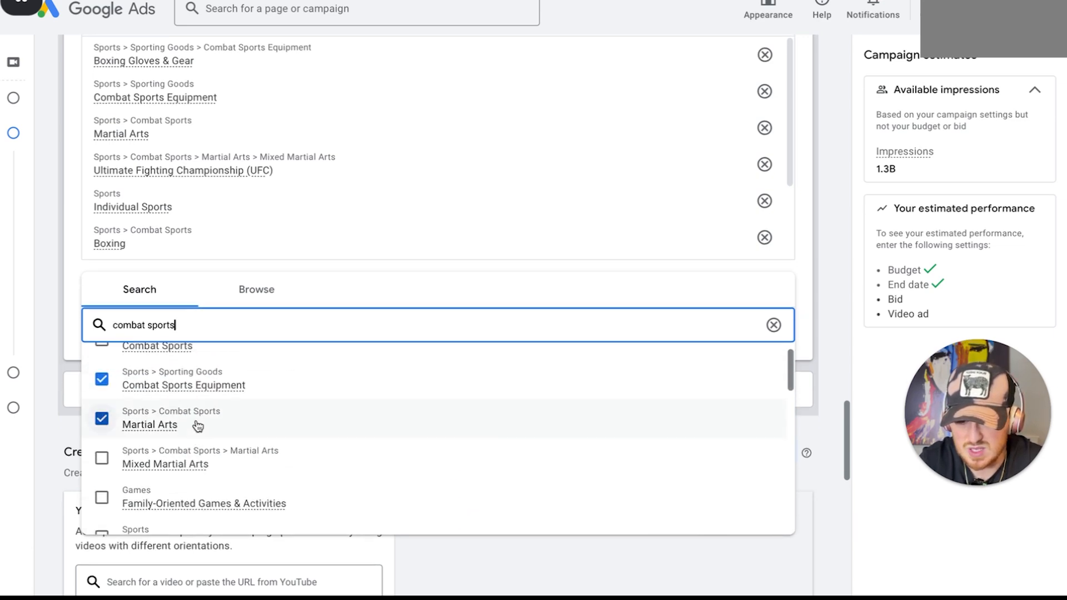
scroll(45, 485, down, 4)
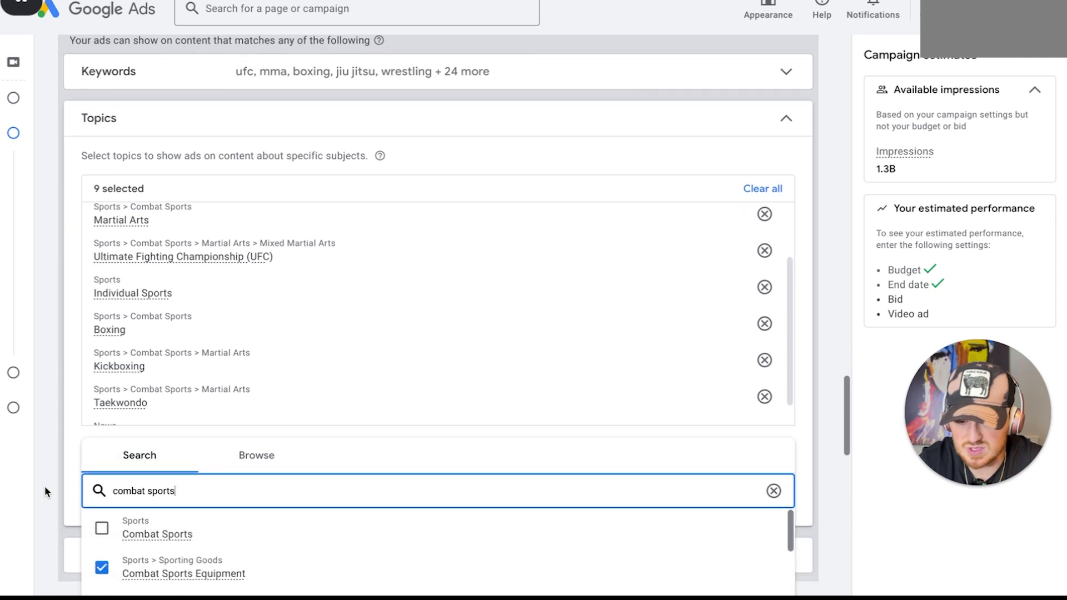
click(114, 397)
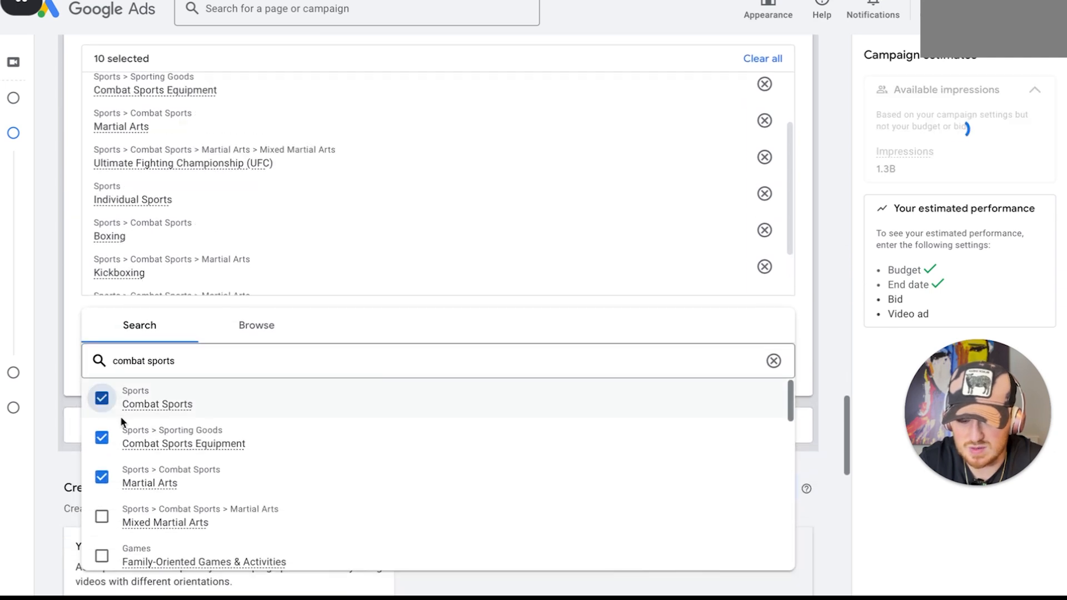
click(104, 517)
click(79, 288)
scroll(257, 321, up, 2)
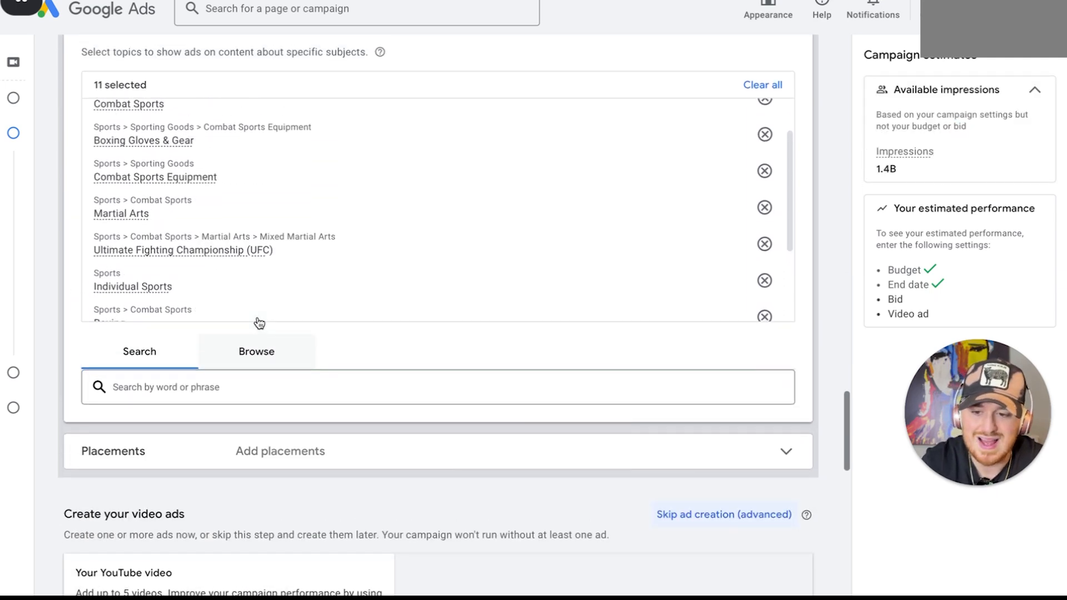
drag(98, 83, 164, 83)
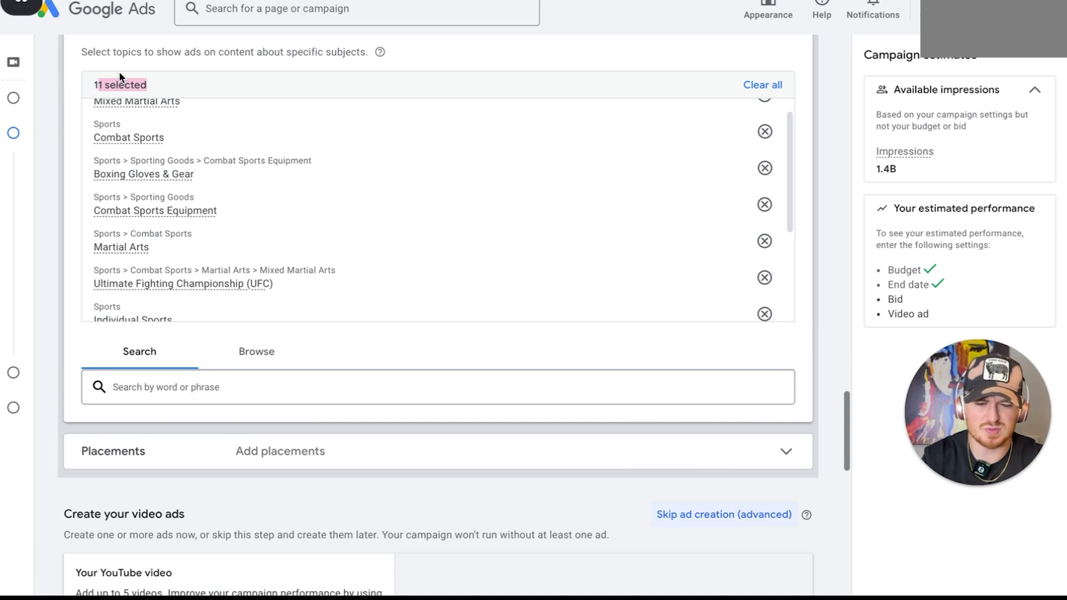
Open the placement targeting, search for "ufc" and list the matching YouTube channels
scroll(119, 73, down, 2)
click(340, 376)
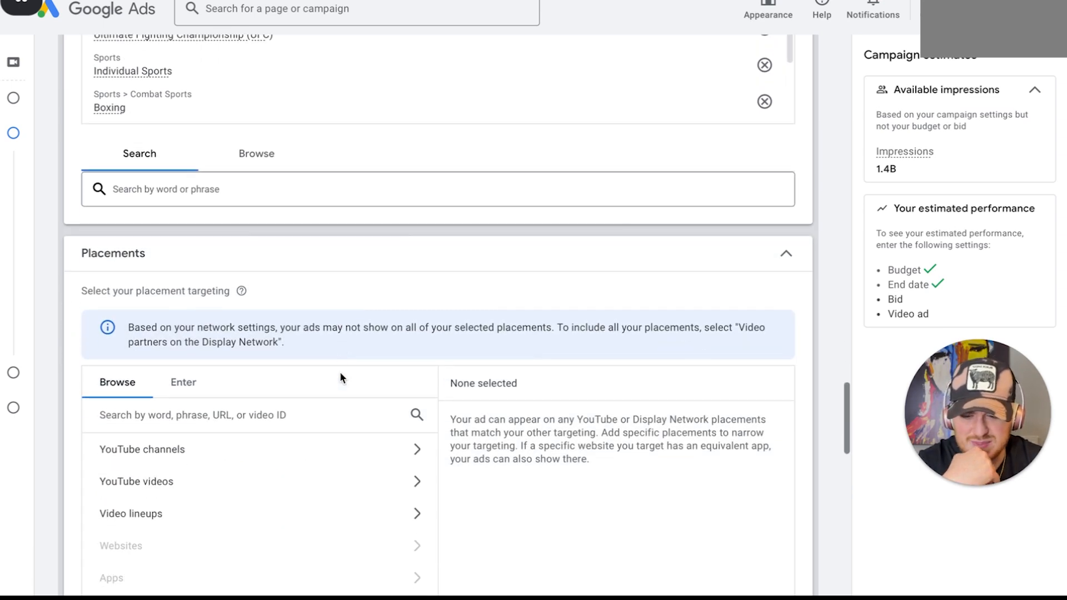
scroll(341, 378, down, 1)
scroll(340, 372, down, 1)
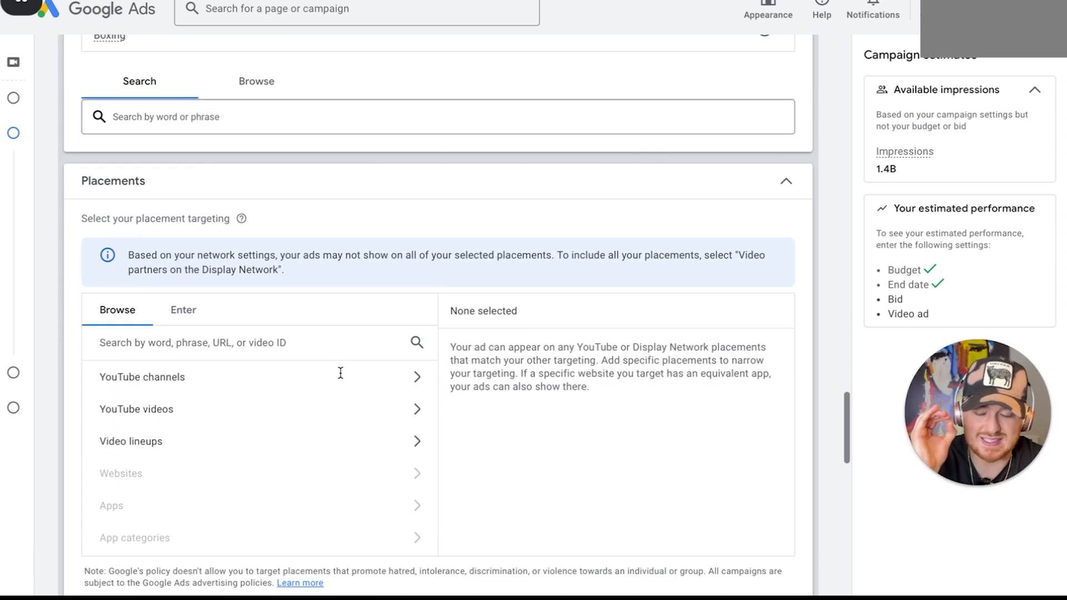
scroll(277, 388, down, 1)
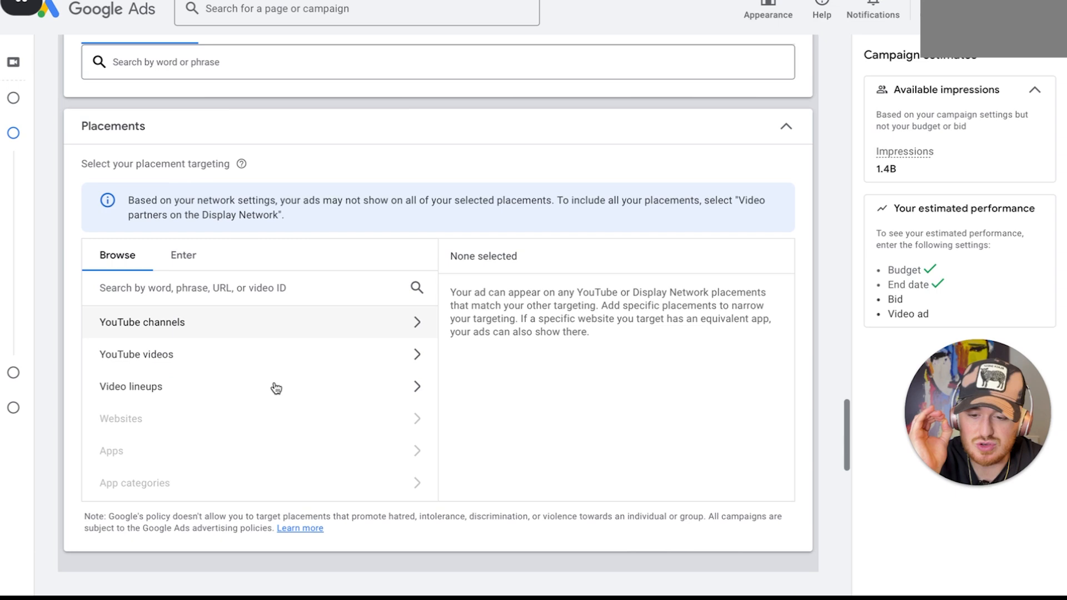
click(286, 323)
click(177, 321)
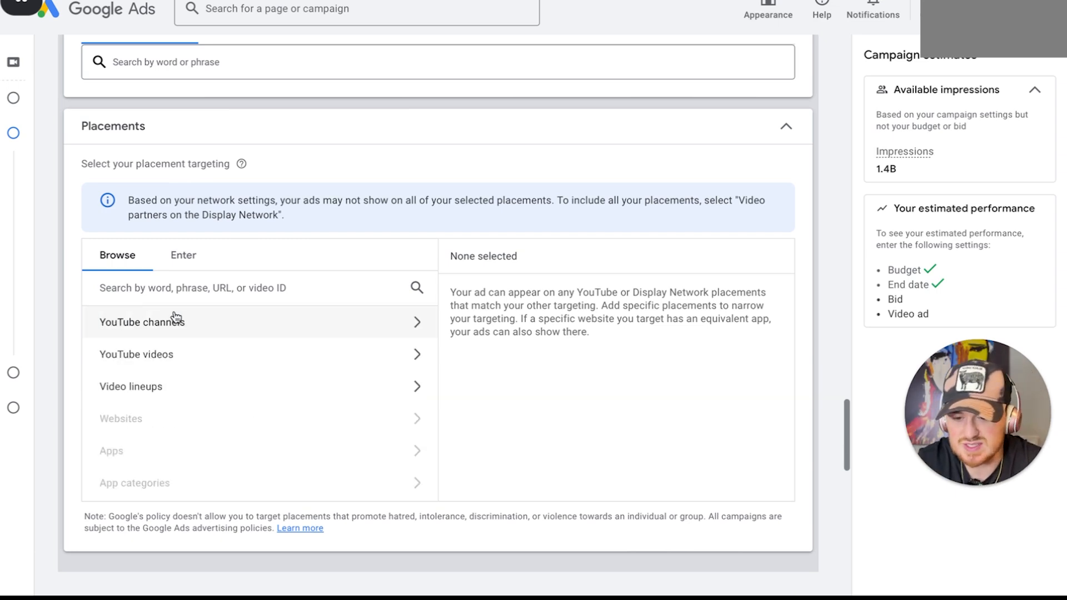
click(233, 298)
text(ufc)
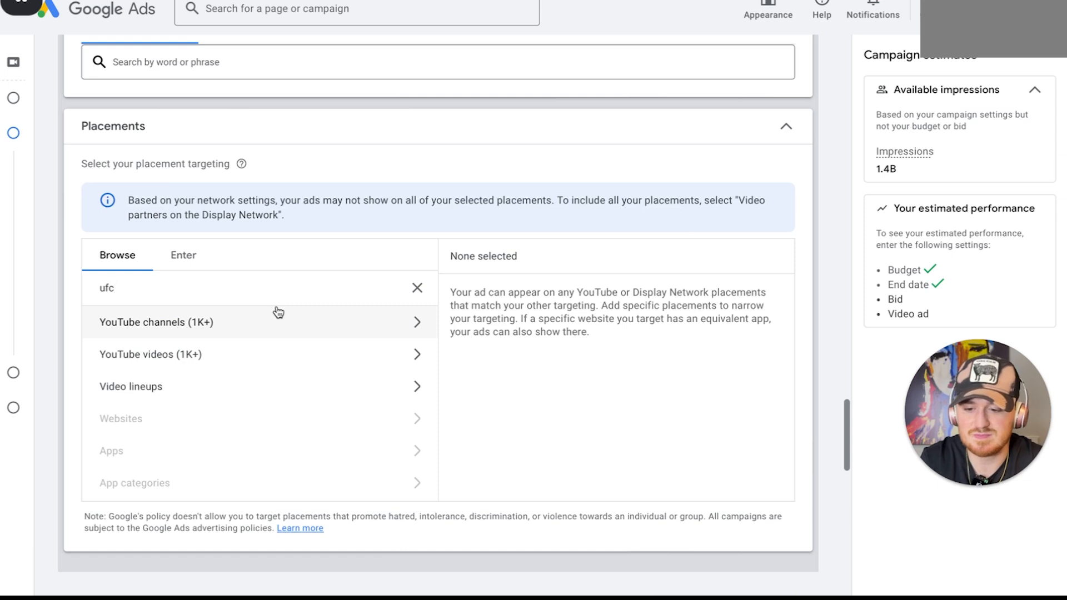
click(278, 312)
scroll(270, 325, down, 1)
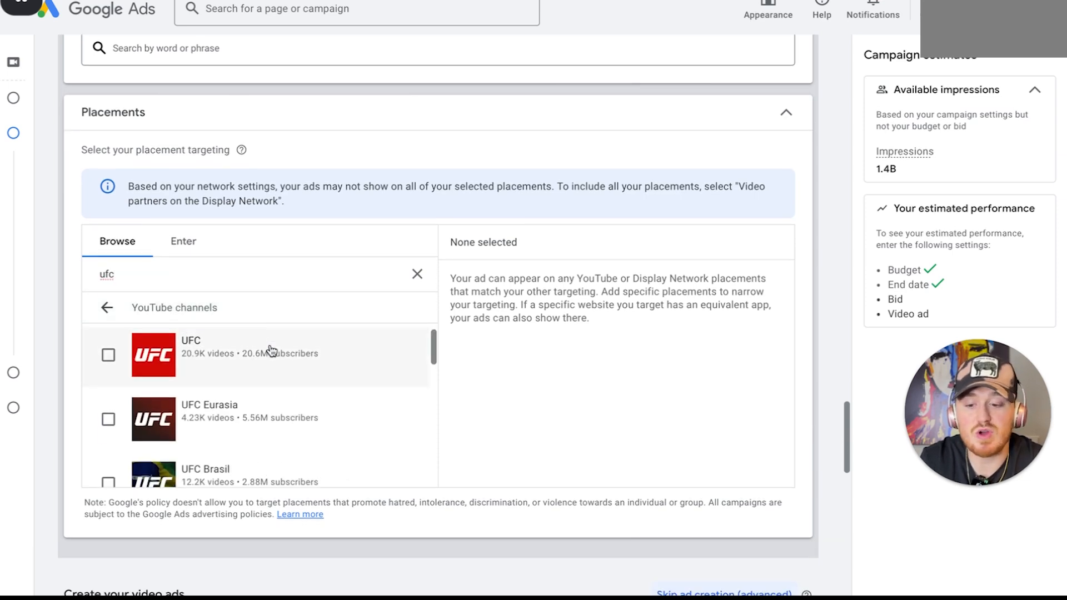
Add the YouTube channels UFC, UFC Eurasia, UFC Brasil, Setanta Sports UFC, UFC Japan and ufcespanol as placements
click(271, 350)
scroll(274, 377, down, 1)
click(274, 389)
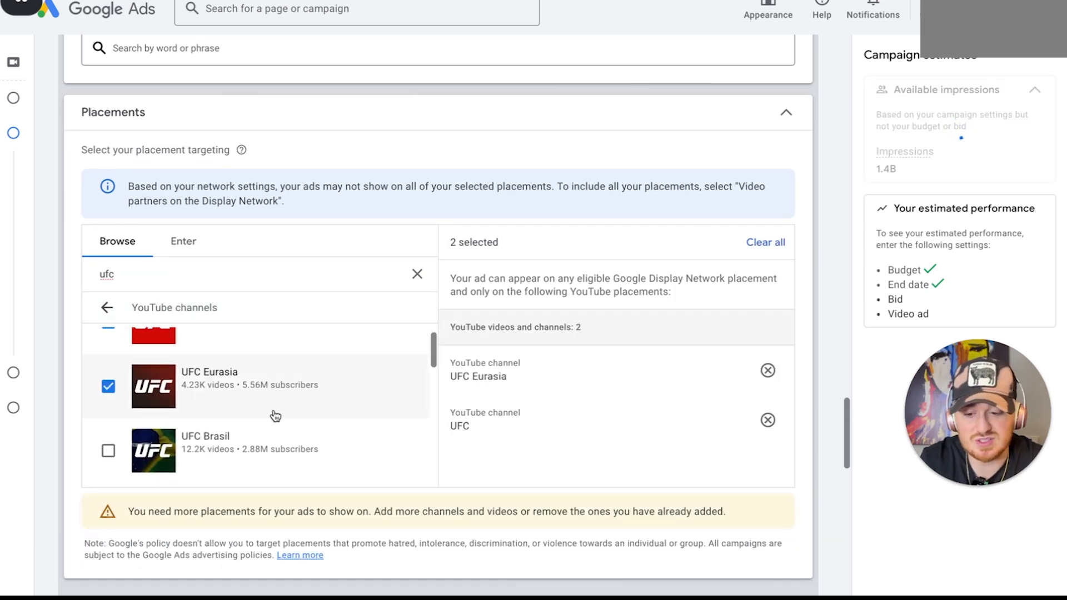
click(267, 439)
scroll(266, 443, down, 1)
click(266, 443)
scroll(269, 440, down, 3)
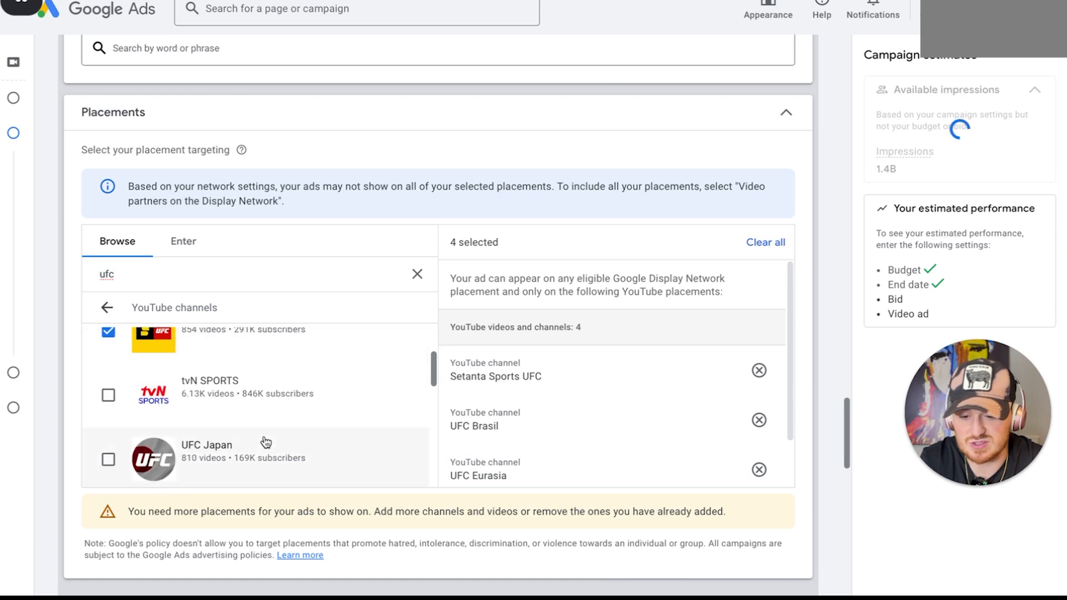
click(266, 442)
scroll(267, 441, down, 2)
click(274, 411)
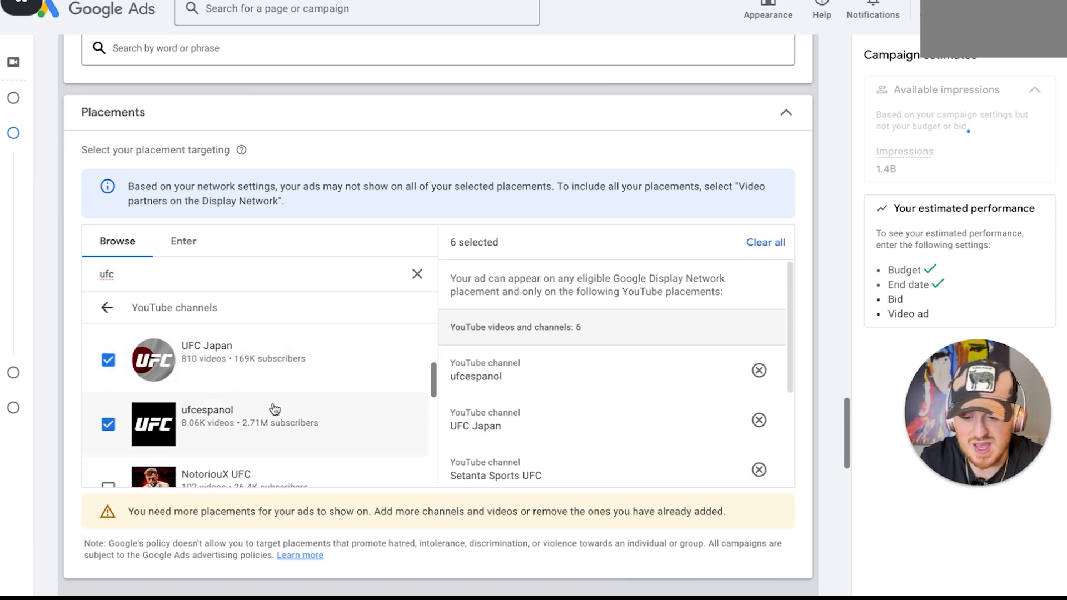
Add the channels NotoriouX UFC, S Sport'ta UFC, UFC op Eurosport and UFC India to the placements
scroll(275, 409, down, 1)
click(274, 408)
click(274, 409)
click(267, 428)
scroll(267, 428, down, 1)
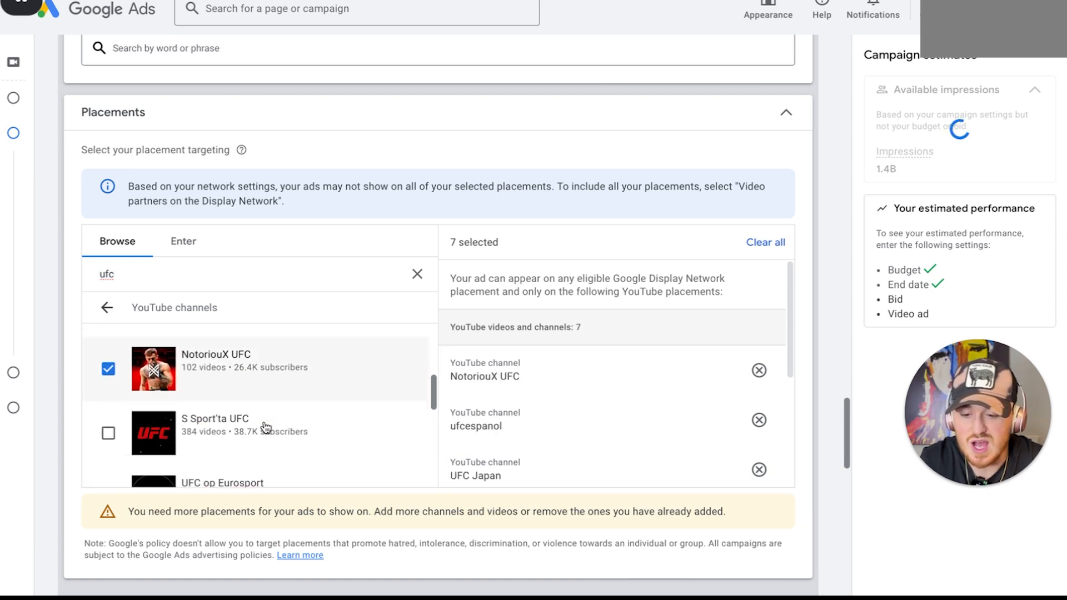
click(266, 428)
scroll(266, 428, down, 1)
scroll(265, 427, down, 1)
click(265, 431)
scroll(264, 434, down, 1)
click(264, 435)
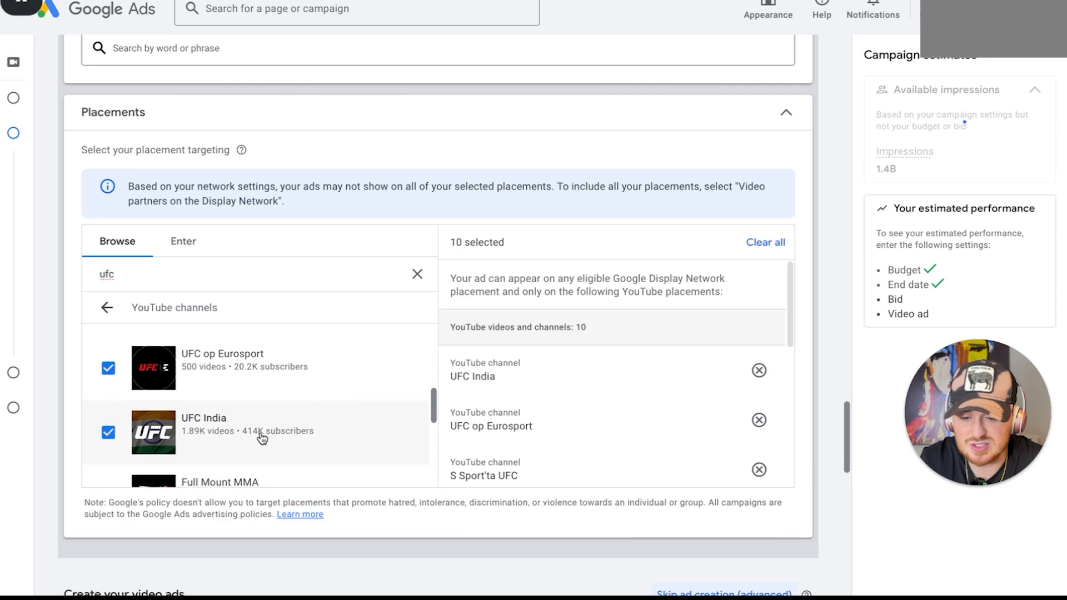
Add the channels Full Mount MMA, UFC Québec, UFC INSIDER, UFC Fanatic and MMA On Point to the placements
scroll(263, 436, down, 1)
click(262, 439)
scroll(263, 439, down, 1)
click(262, 436)
scroll(261, 436, down, 1)
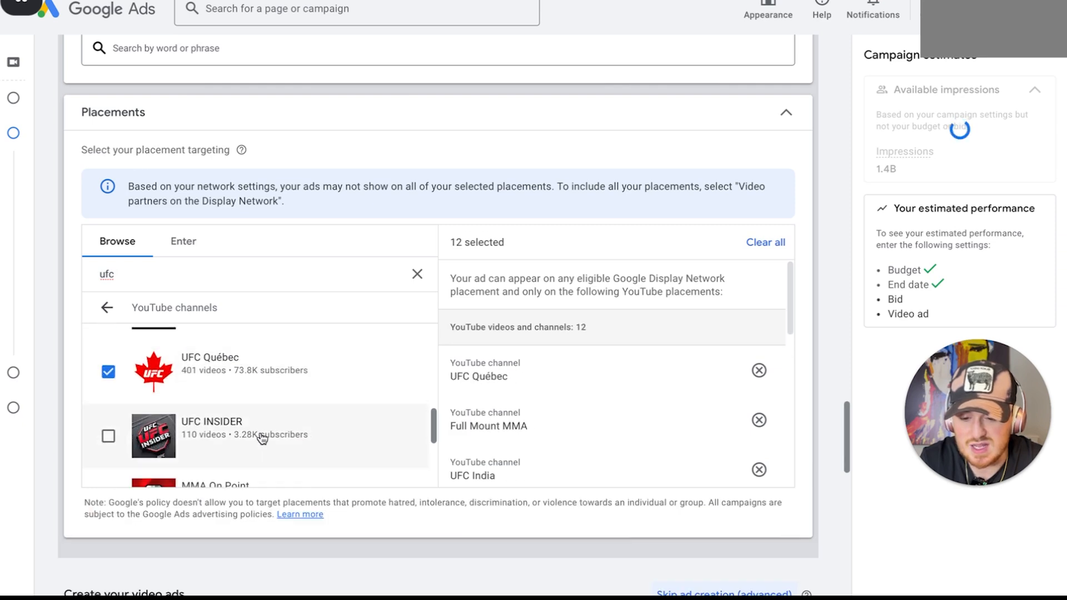
click(263, 436)
scroll(262, 439, down, 1)
click(272, 389)
scroll(272, 388, down, 1)
click(272, 389)
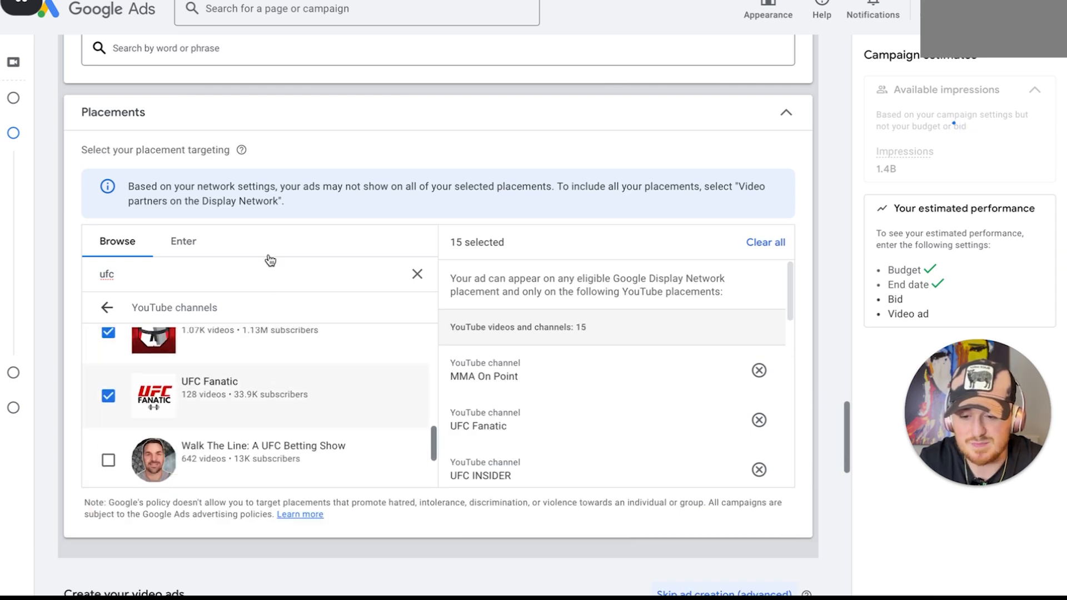
Search the placements for "boxing" and add the channels Top Rank Boxing, Sky Sports Boxing and The World of Boxing!
click(267, 275)
text(boxing)
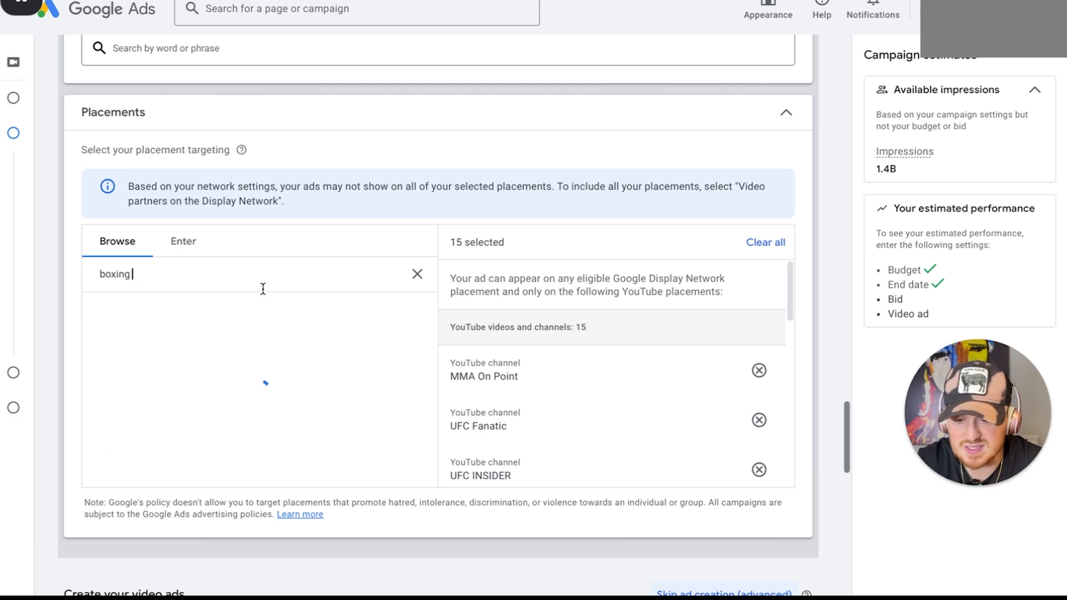
click(242, 356)
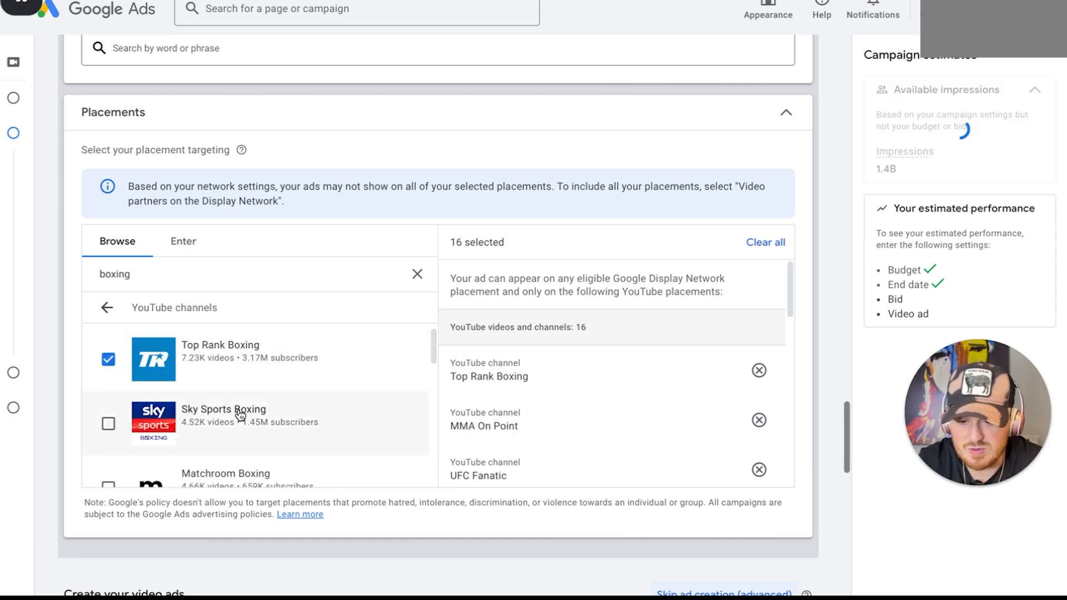
click(248, 410)
scroll(240, 417, down, 1)
click(240, 417)
scroll(239, 417, down, 1)
click(240, 417)
click(241, 439)
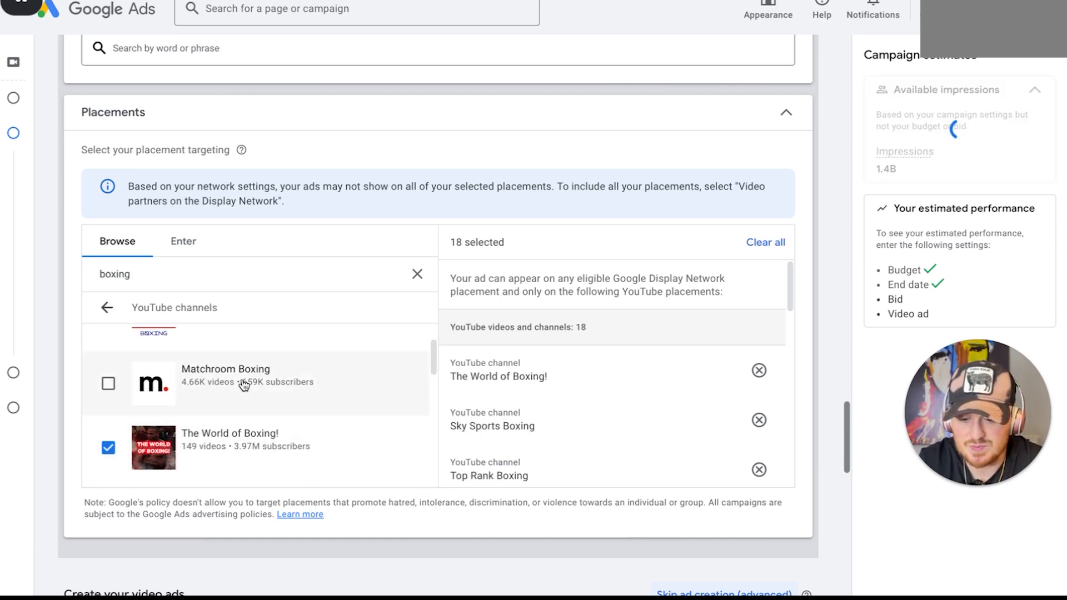
Add the channels Matchroom Boxing, talkSPORT Boxing, Motivedia - Boxing and TNT Sports Boxing to the placements
click(243, 384)
scroll(244, 385, down, 2)
click(243, 381)
click(239, 423)
click(234, 464)
scroll(235, 465, down, 2)
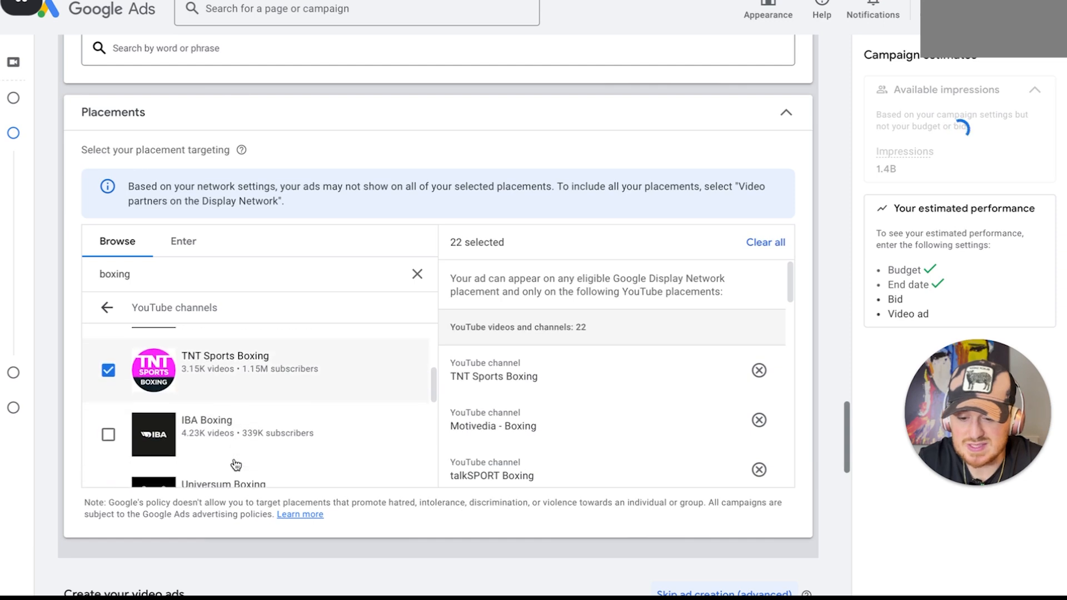
Add the channels IBA Boxing, Universum Boxing, Mail Sport Boxing and Golden Boy Boxing to the placements
click(235, 461)
scroll(236, 464, down, 1)
click(236, 465)
scroll(233, 465, down, 1)
click(233, 464)
scroll(233, 464, down, 1)
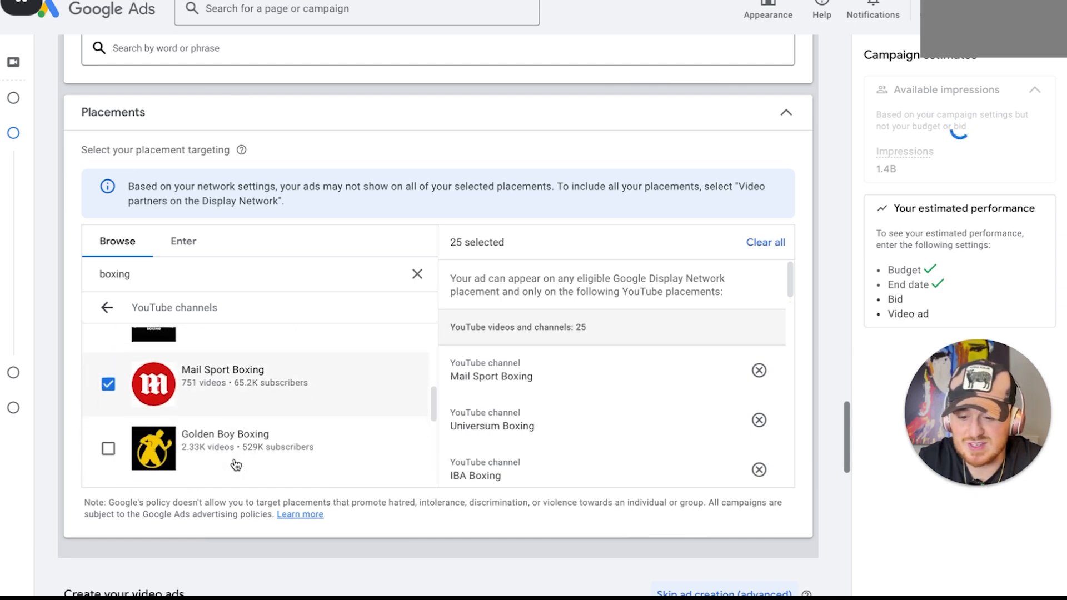
click(218, 465)
scroll(217, 462, down, 4)
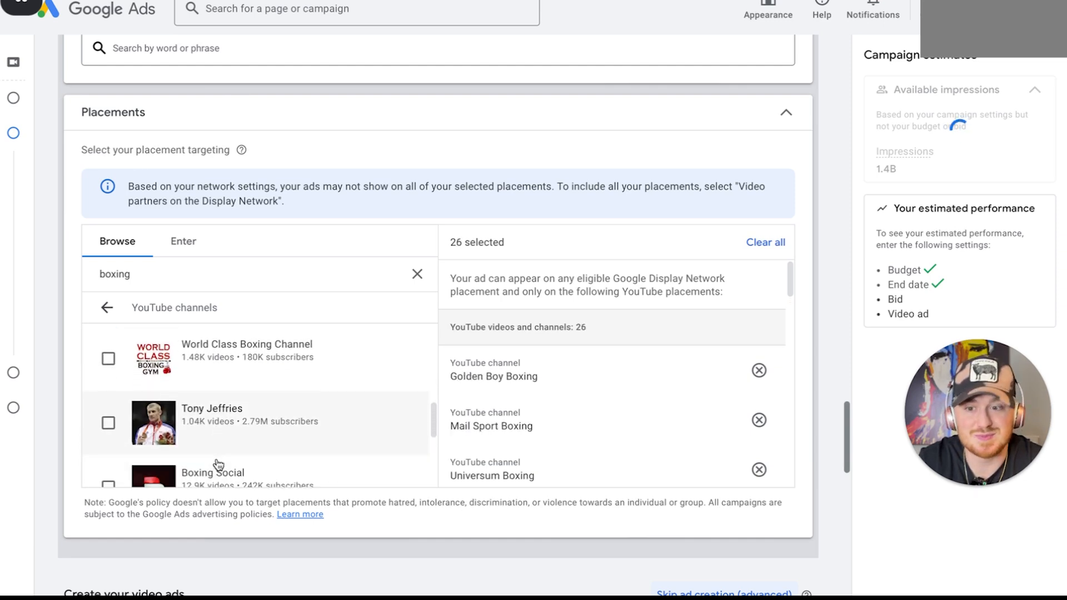
Add the channels World Class Boxing Channel, Tony Jeffries and Boxing Social to the placements
click(237, 374)
click(230, 440)
scroll(239, 412, up, 2)
click(245, 410)
scroll(245, 409, down, 1)
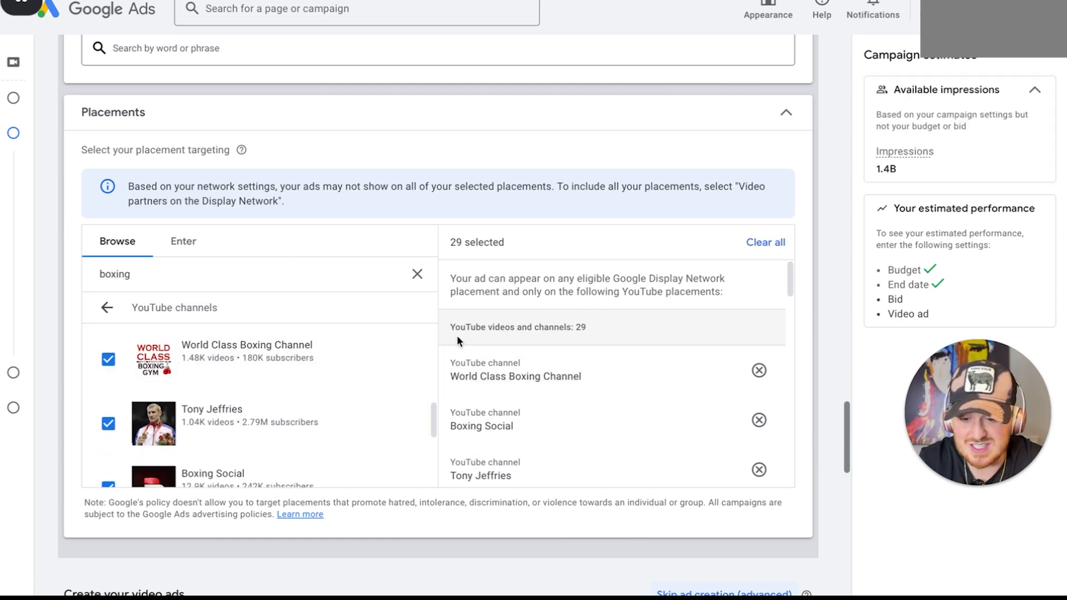
Browse the YouTube videos for "boxing" and add the Canelo Alvarez vs. Terence Crawford launch press conference livestream to the placements
scroll(457, 336, down, 2)
scroll(467, 491, down, 3)
scroll(467, 492, down, 2)
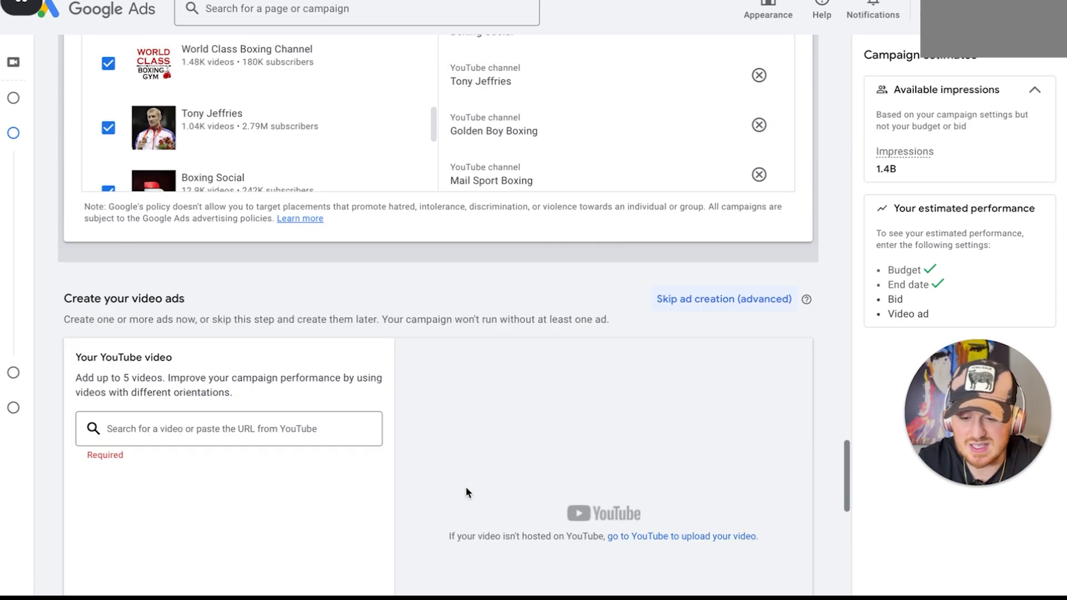
scroll(467, 495, up, 3)
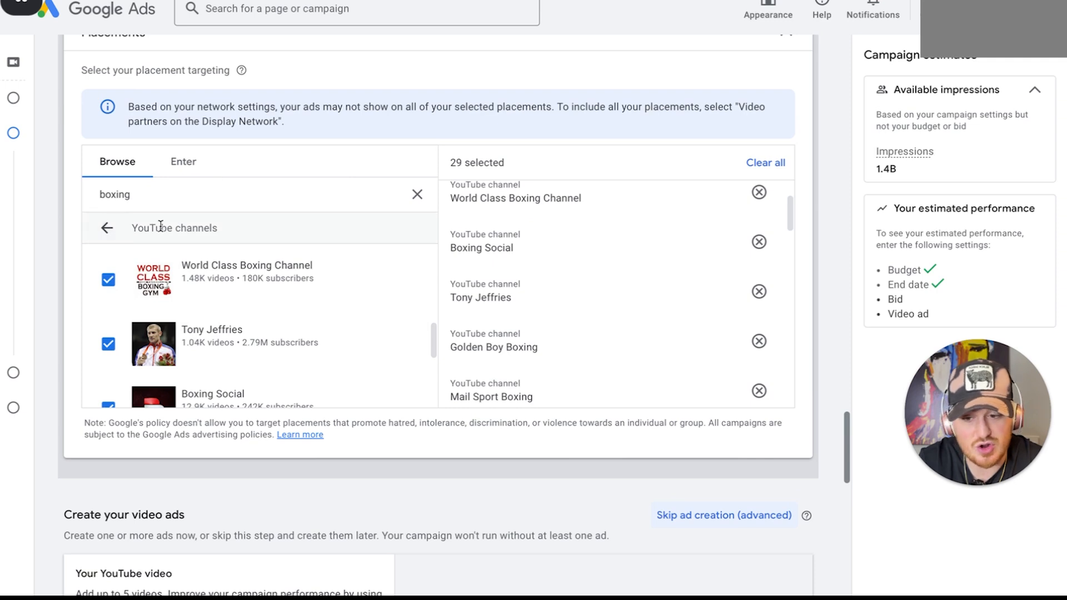
click(107, 228)
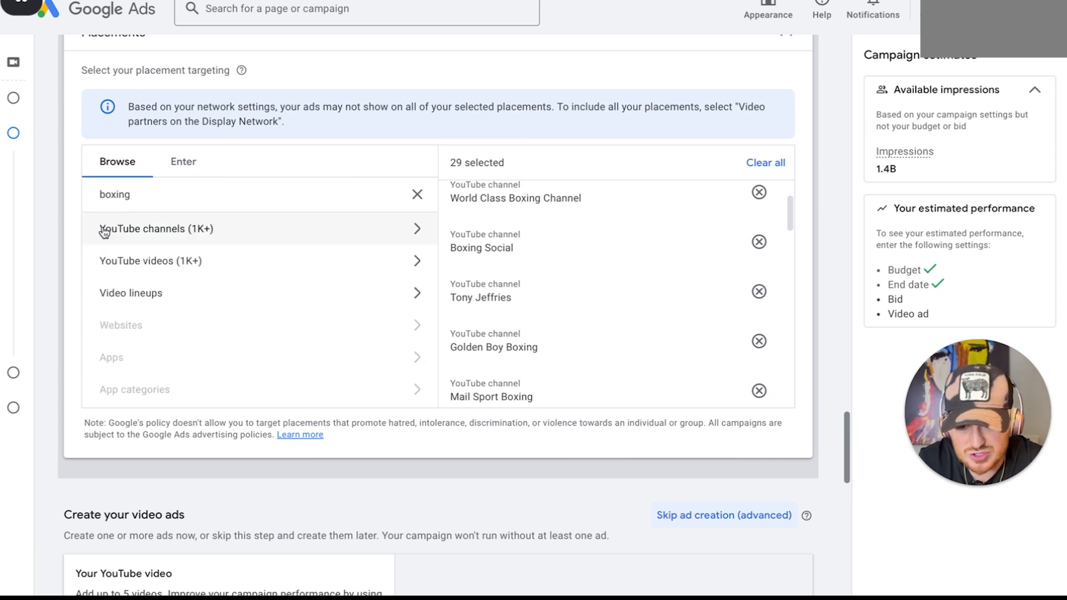
click(241, 261)
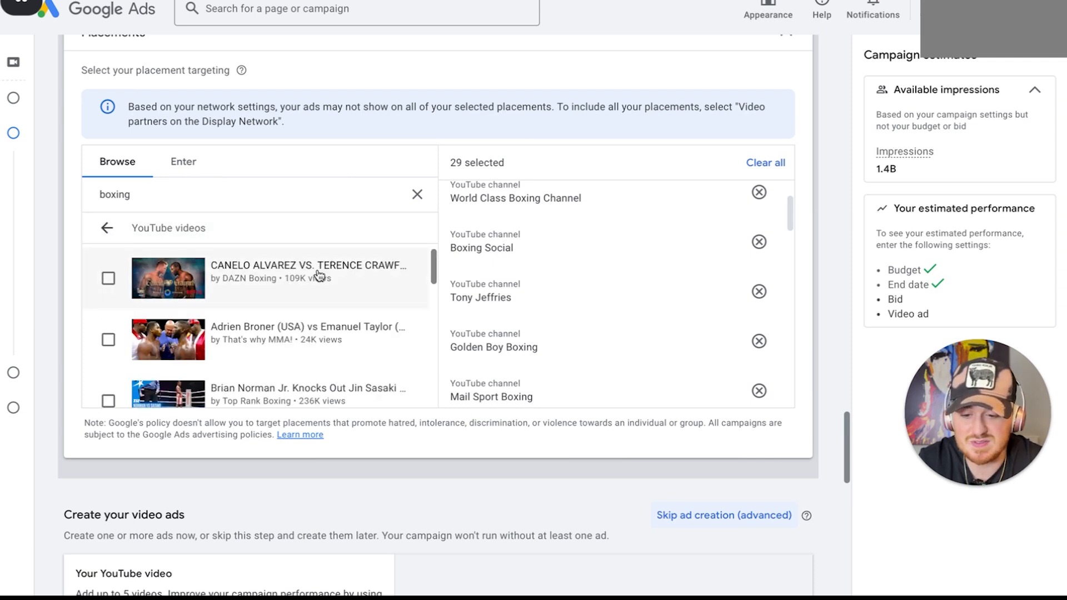
click(234, 274)
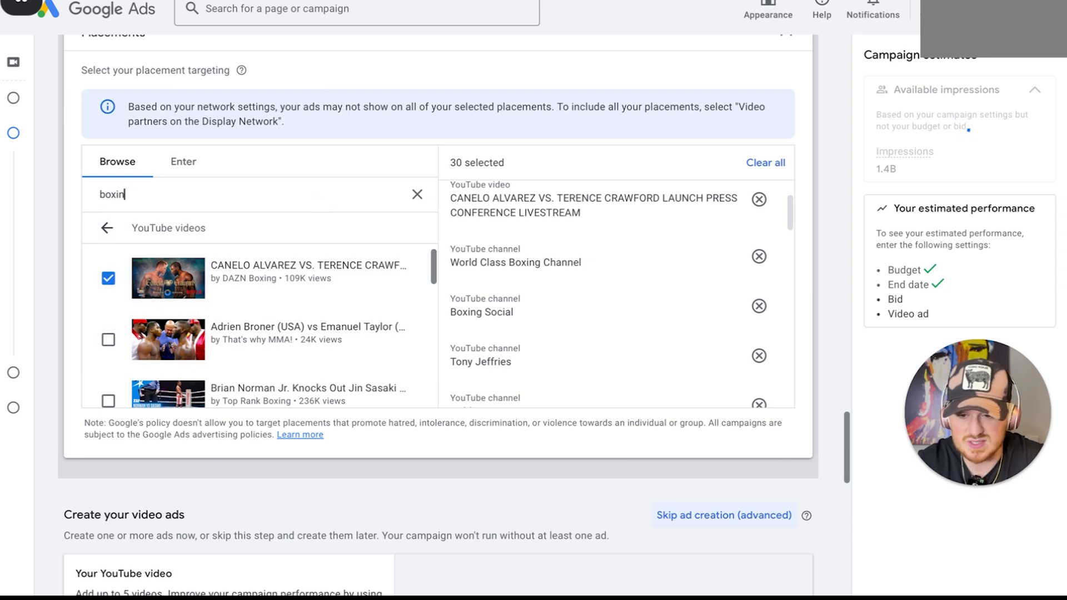
Search the placements' YouTube videos for "ufc khalil"
key(BackSpace)
key(BackSpace)
key(BackSpace)
key(BackSpace)
key(BackSpace)
text(ufc)
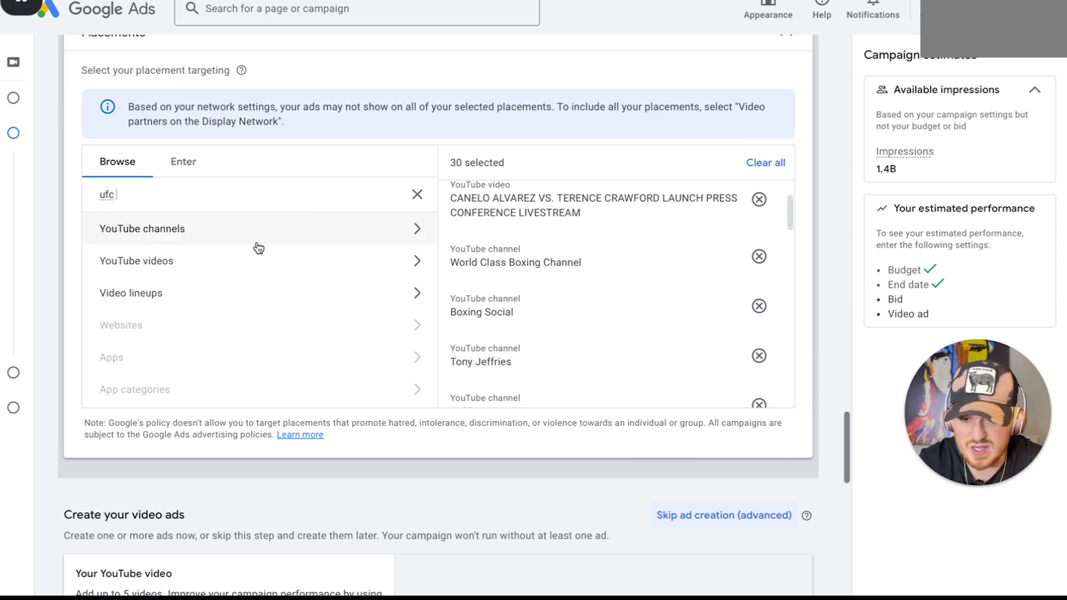
click(258, 245)
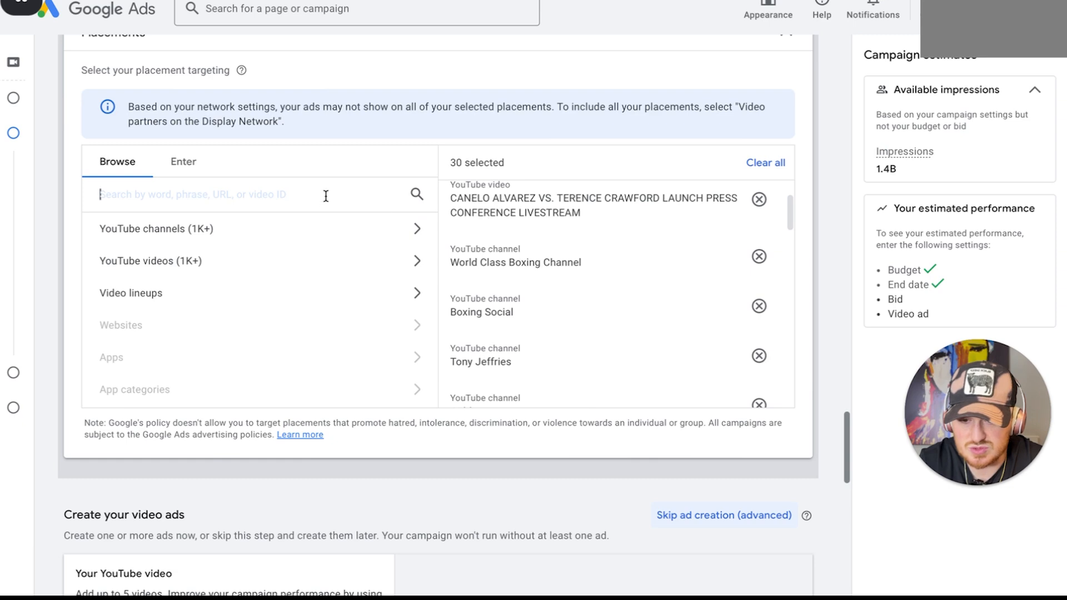
click(417, 194)
click(295, 261)
click(284, 184)
text(ufc)
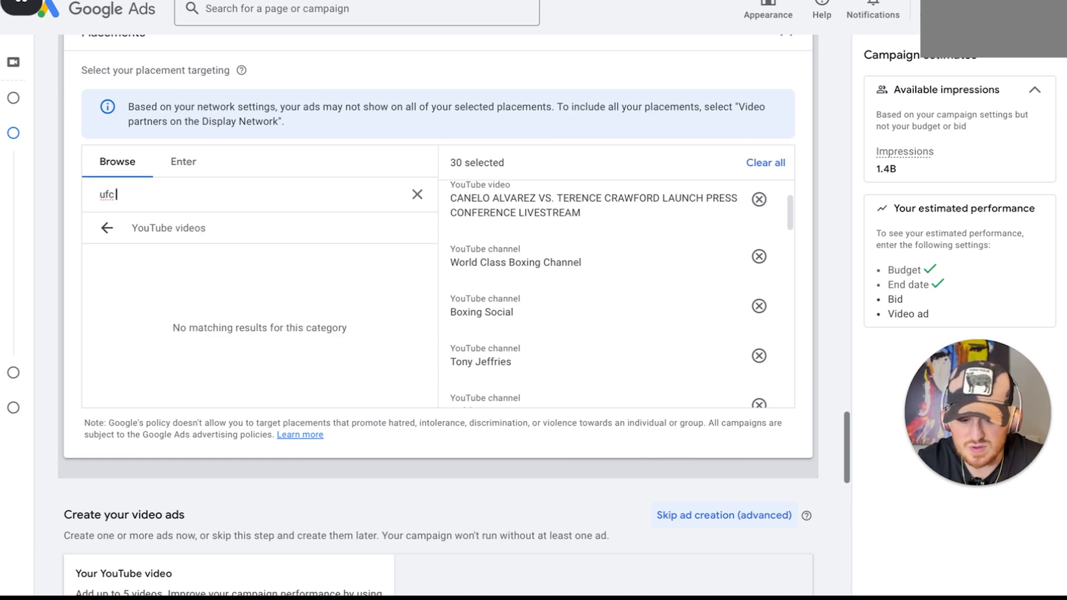
text( khalil)
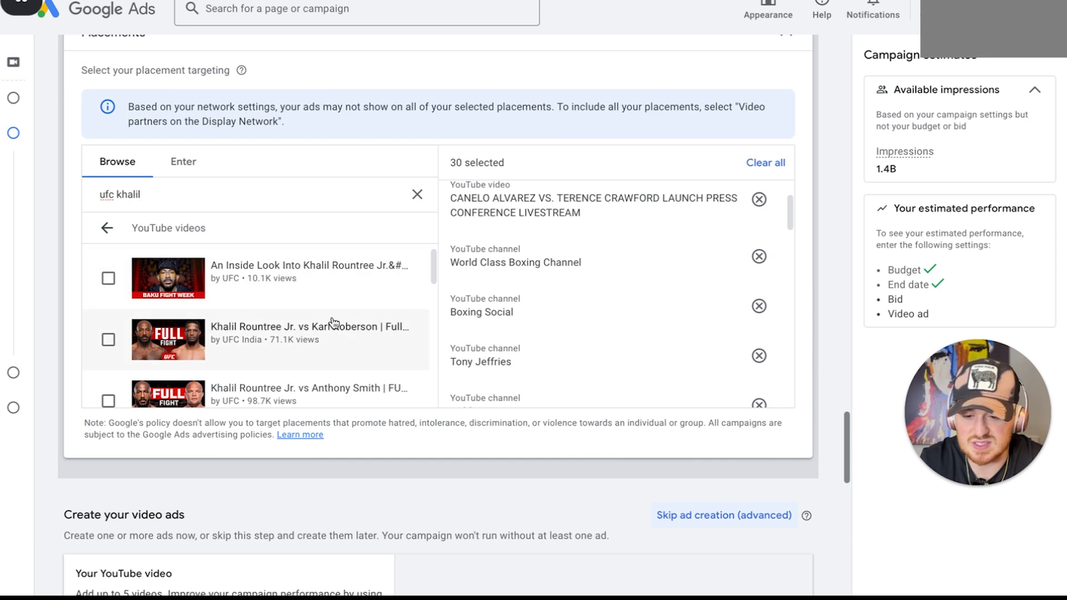
Add Khalil Rountree Jr.'s Baku Fight Week Episode 2 and UFC's full fights against Karl Roberson and Anthony Smith to the placements
click(334, 323)
click(336, 291)
scroll(336, 291, down, 1)
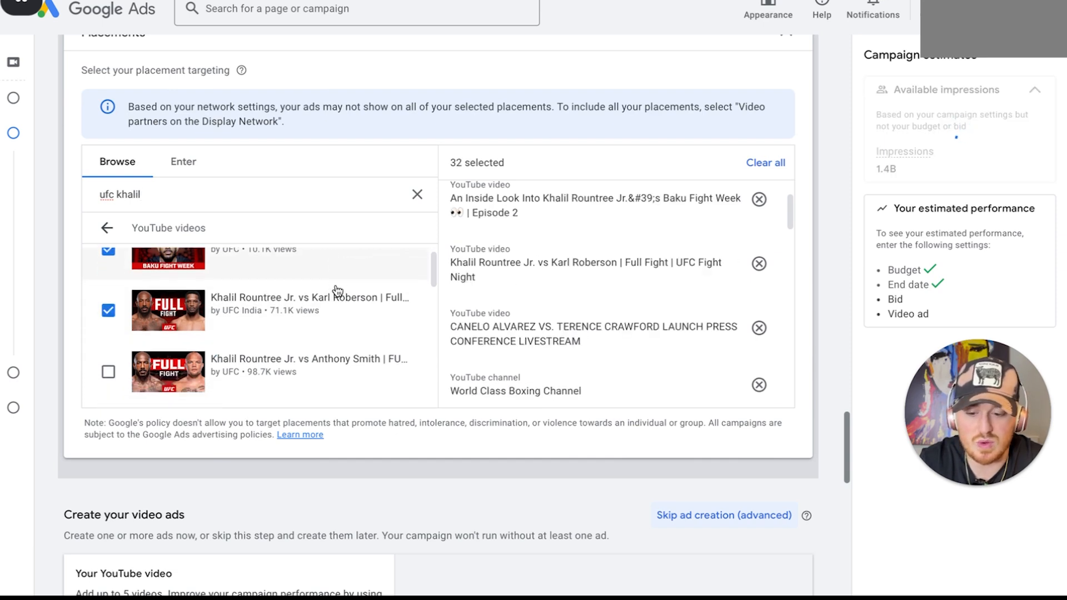
click(288, 348)
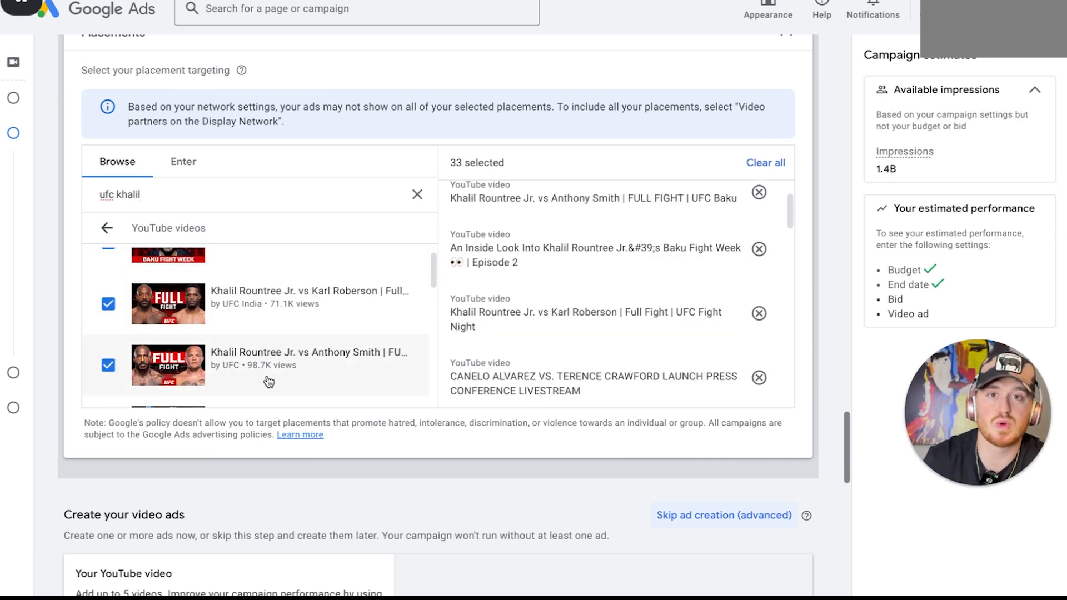
Add the Jamahal Hill vs Khalil Rountree Jr full fight marathon and UFC India's Rountree vs Anthony Smith fight, then clear the search
scroll(269, 382, down, 3)
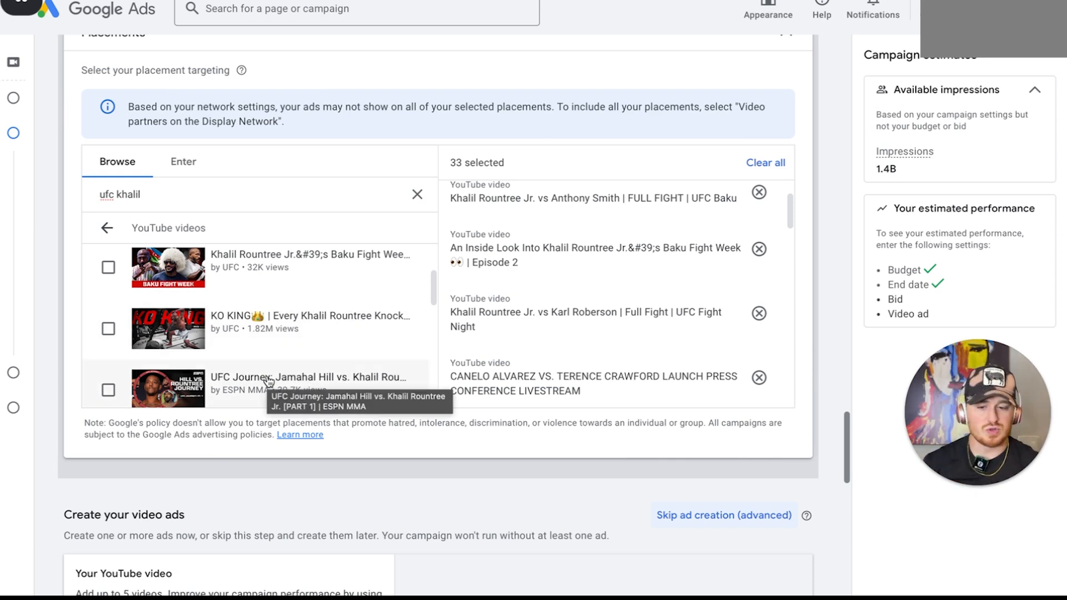
scroll(269, 382, down, 2)
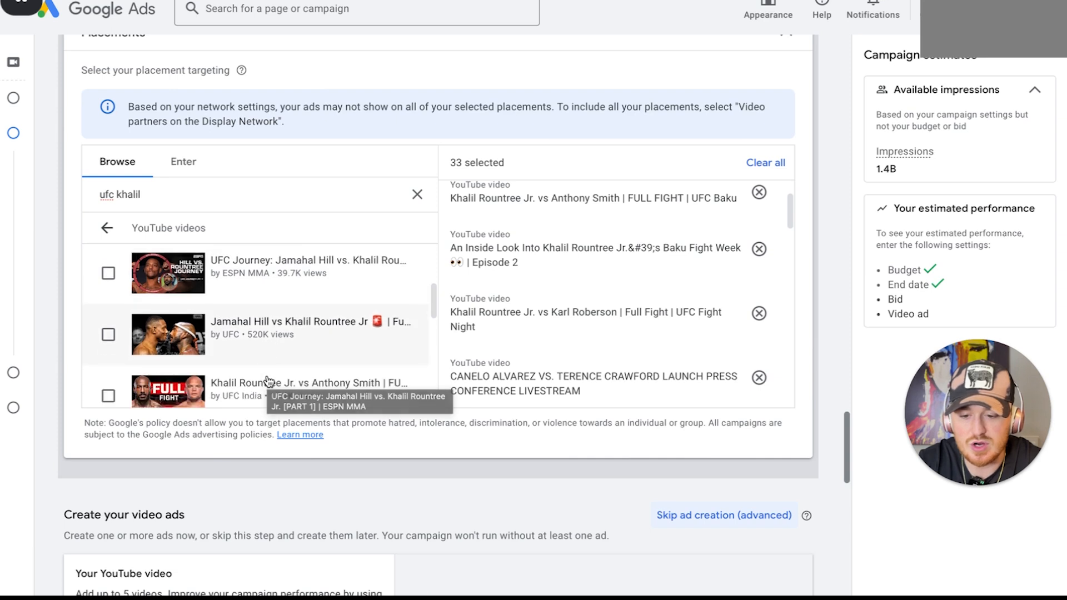
click(310, 335)
scroll(309, 337, down, 1)
click(303, 365)
scroll(303, 364, down, 1)
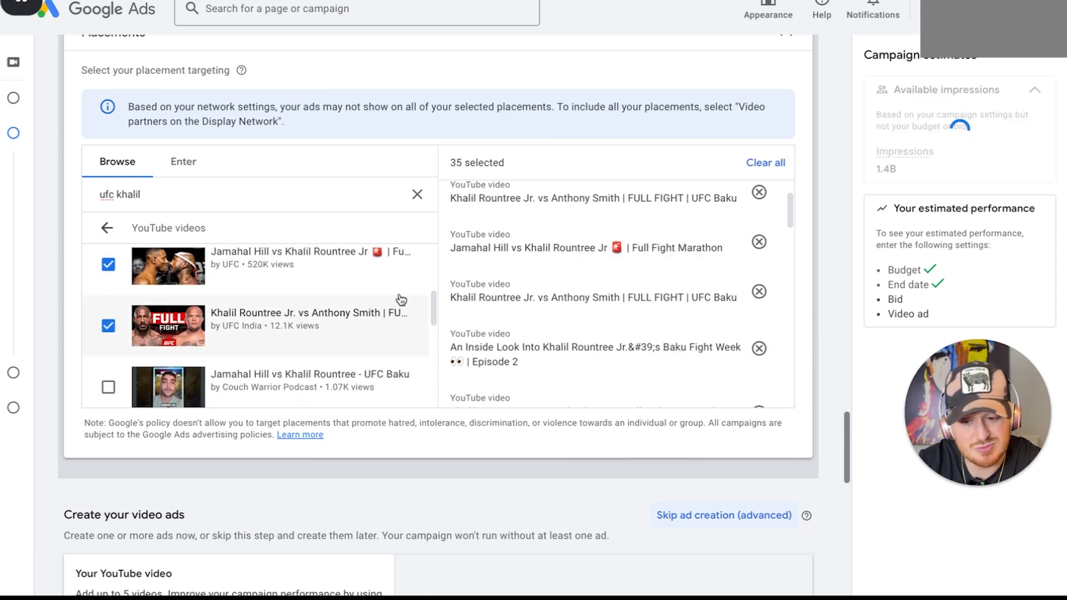
click(420, 193)
Switch to YouTube, search for the creator's name and open their channel
scroll(404, 482, down, 2)
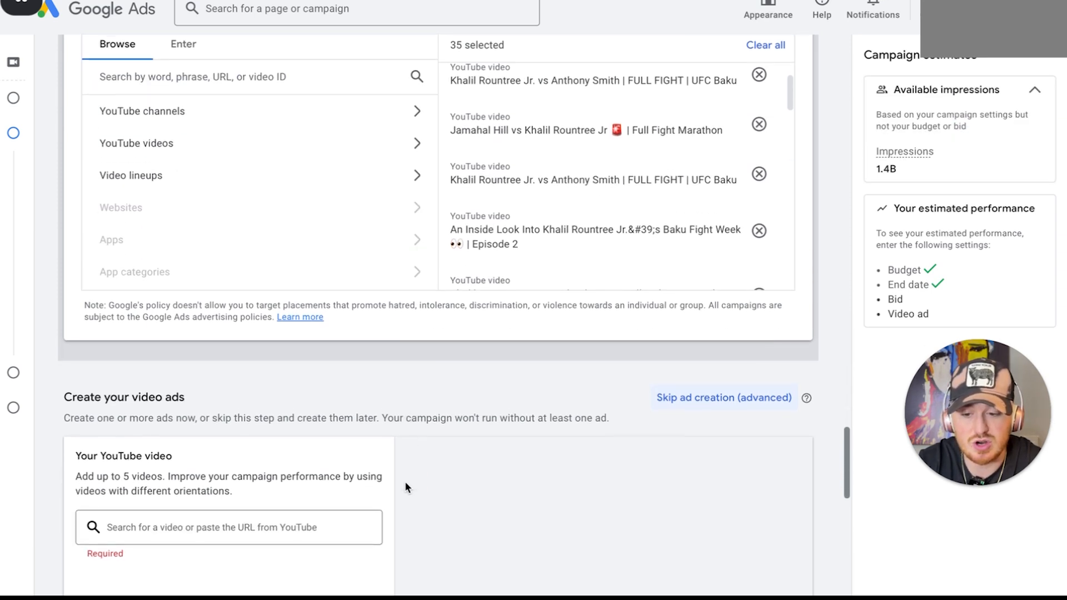
scroll(406, 487, down, 5)
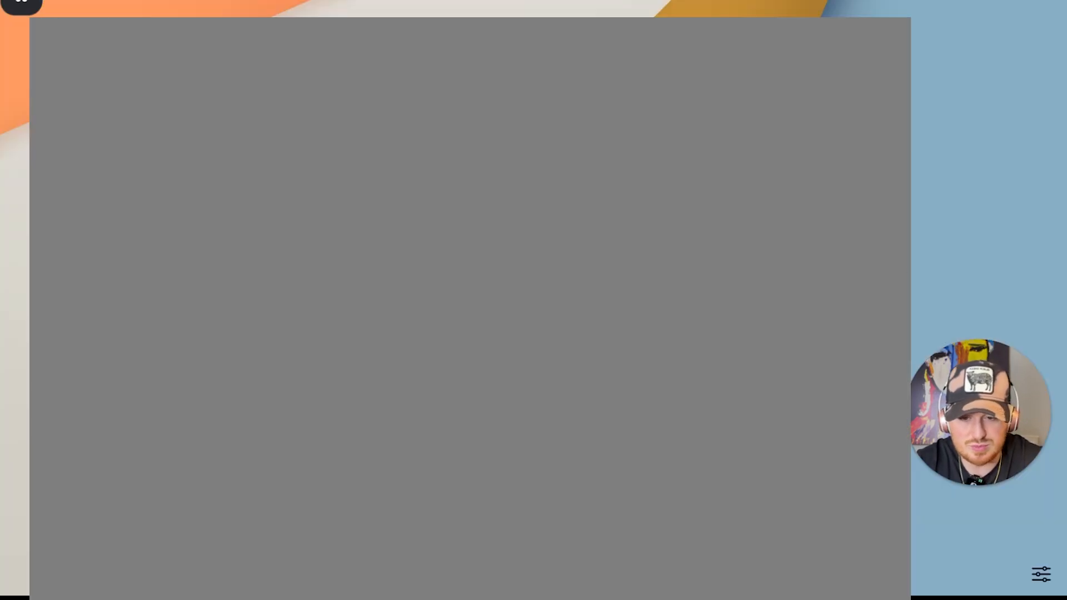
click(530, 7)
text(gary frayter)
key(Return)
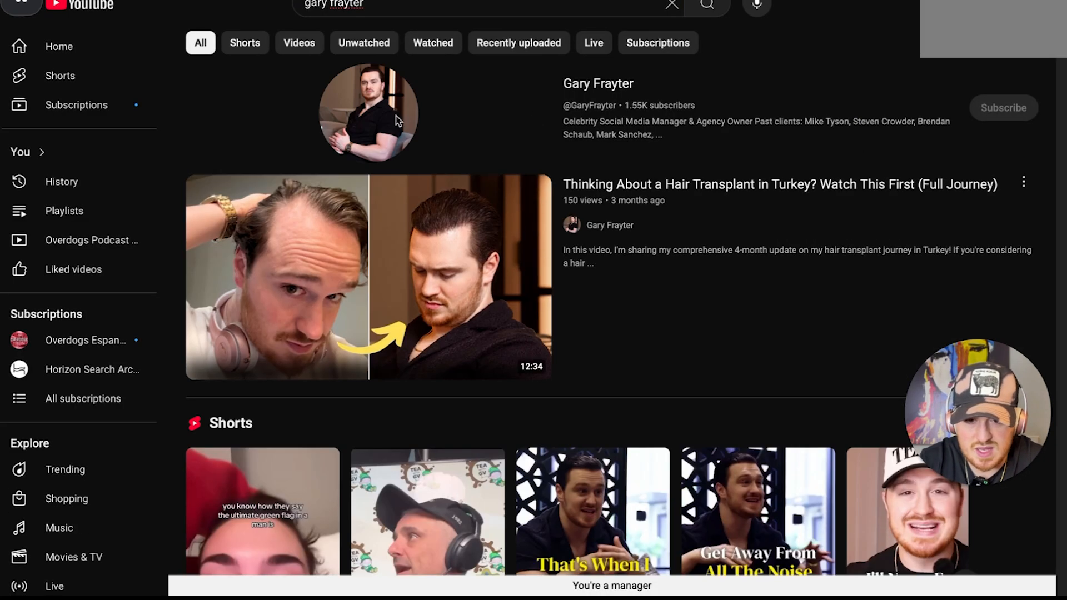
click(396, 116)
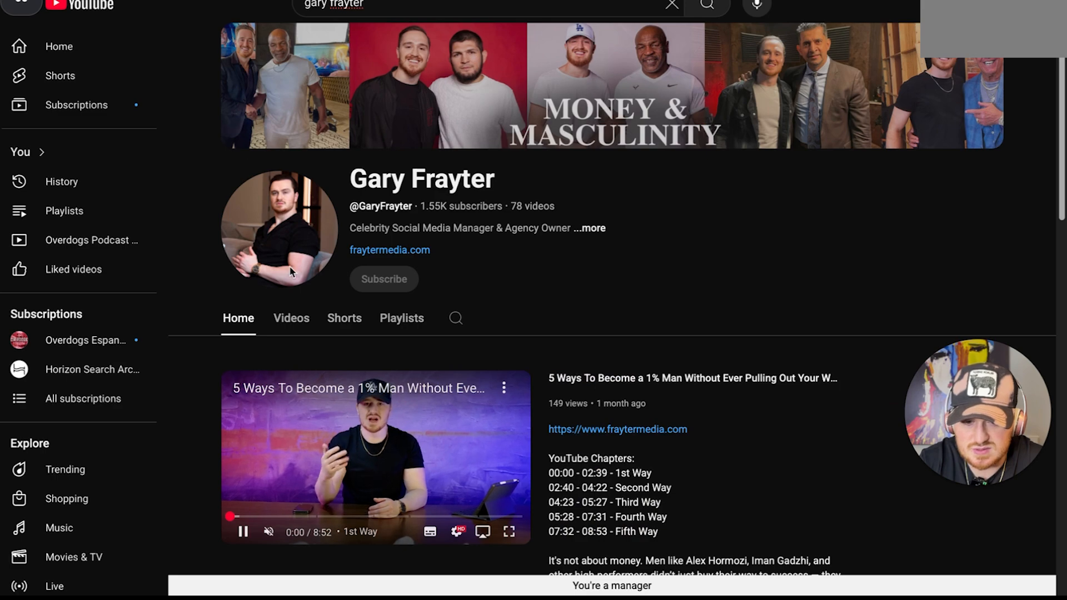
Open "5 Ways To Become a 1% Man Without Ever Pulling Out Your Wallet" and add its link as the Google Ads campaign's ad video
scroll(290, 272, down, 5)
drag(549, 123, 647, 121)
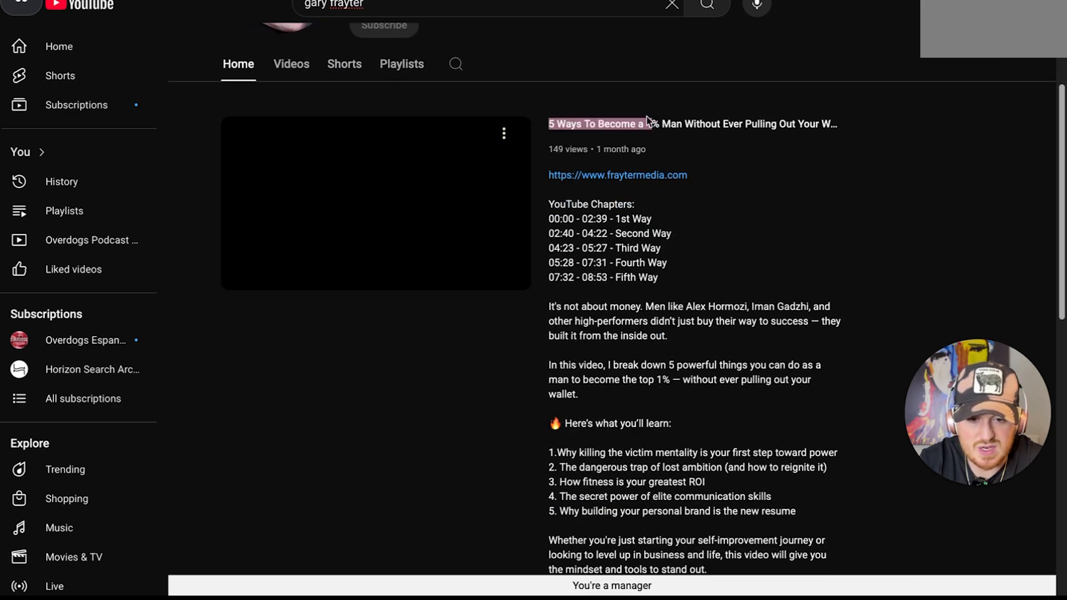
click(648, 121)
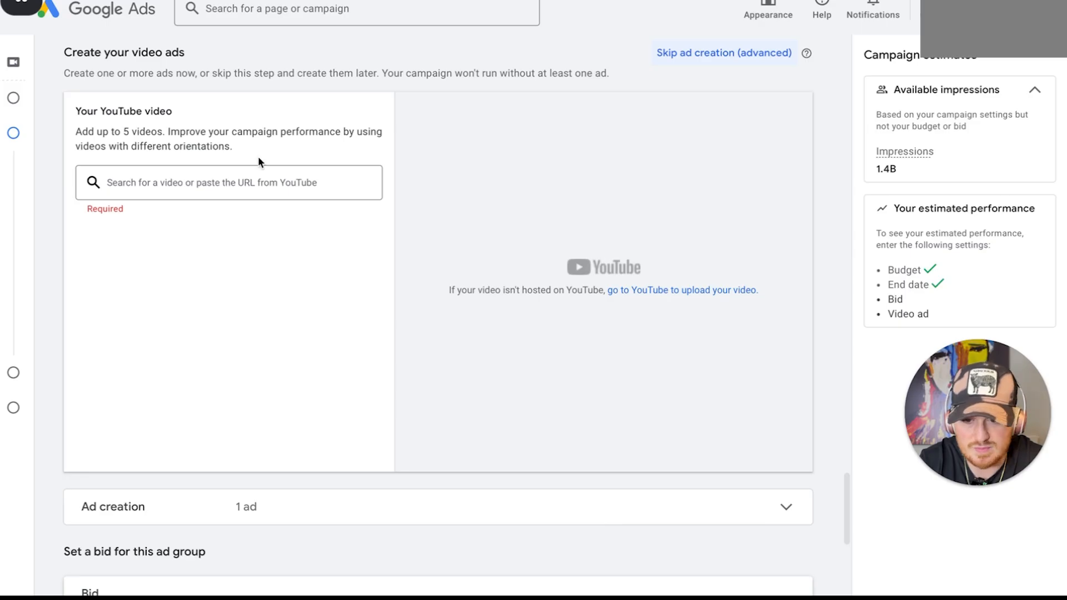
click(208, 182)
key(ctrl+v)
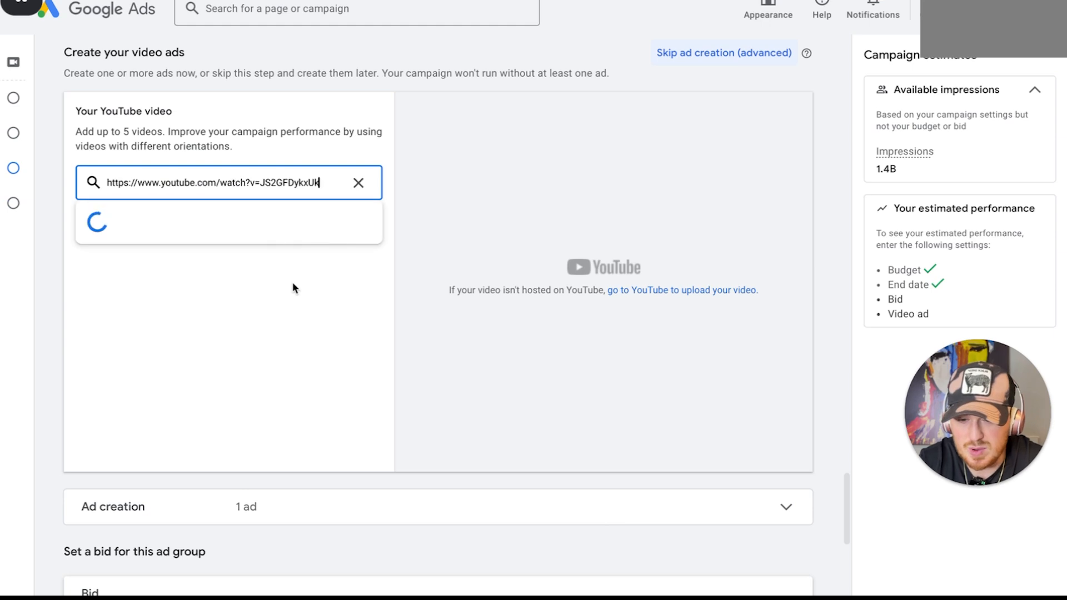
scroll(307, 303, down, 1)
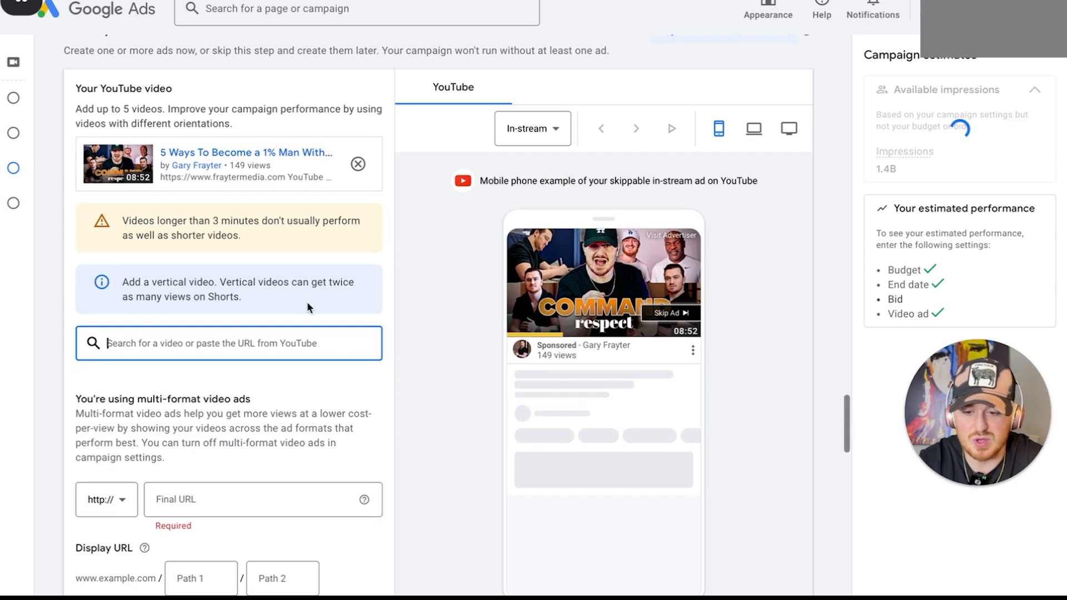
scroll(307, 303, down, 5)
scroll(307, 289, up, 1)
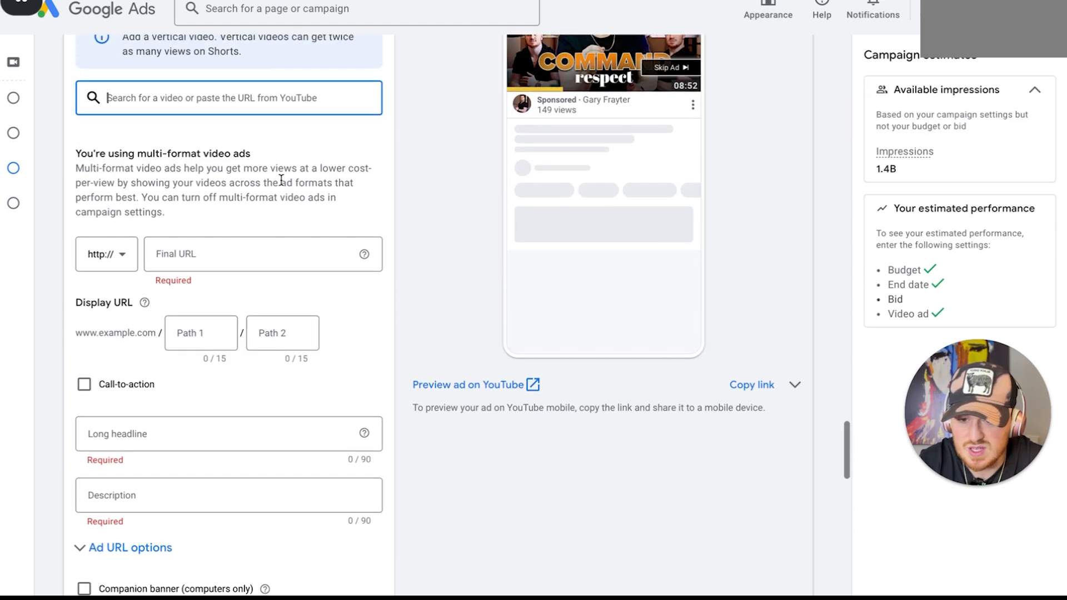
click(279, 258)
text(www.youtube.com/watch?v=JS2GFDykxUk)
scroll(278, 253, down, 1)
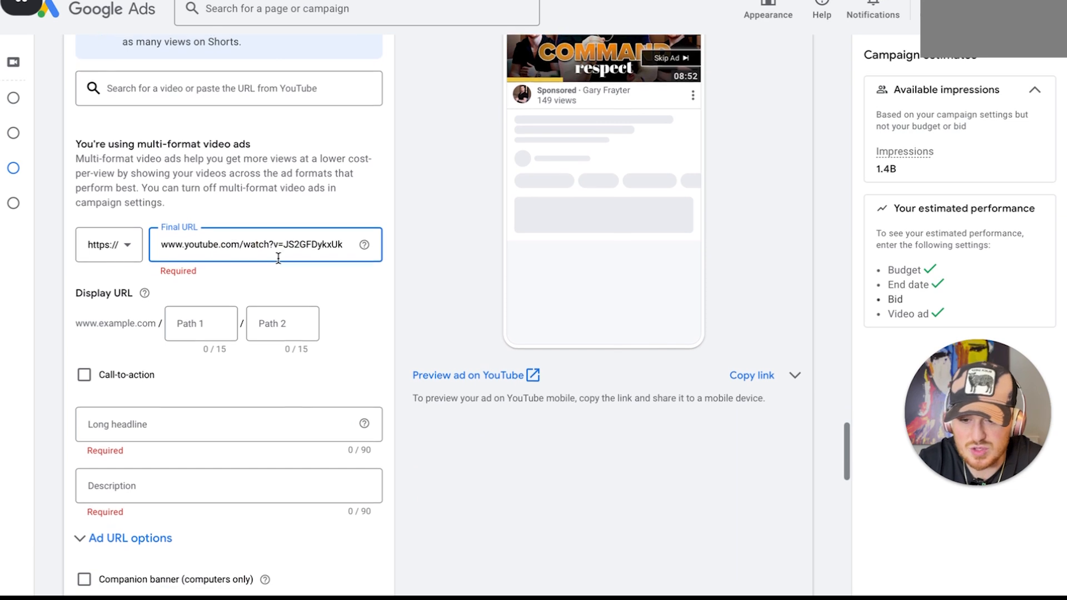
scroll(760, 103, up, 1)
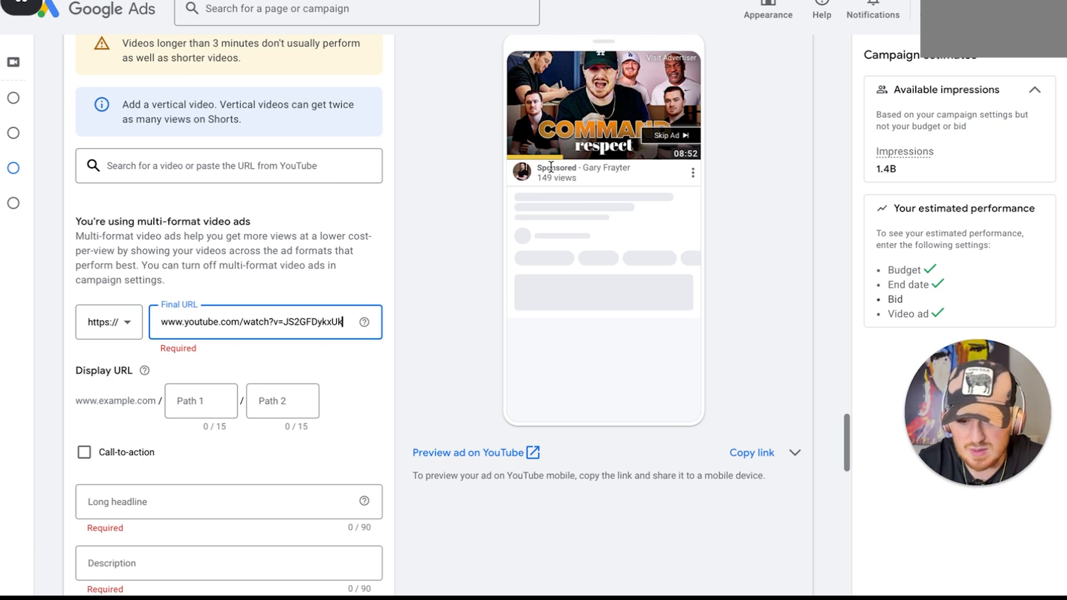
scroll(551, 170, down, 1)
scroll(326, 237, down, 1)
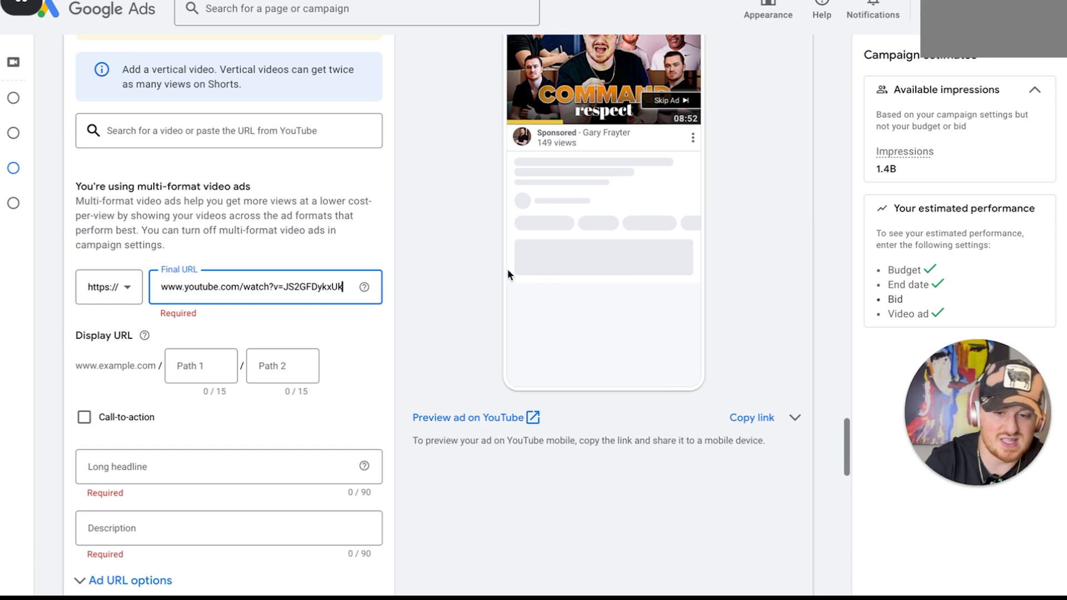
scroll(178, 376, down, 3)
click(136, 359)
scroll(189, 383, down, 3)
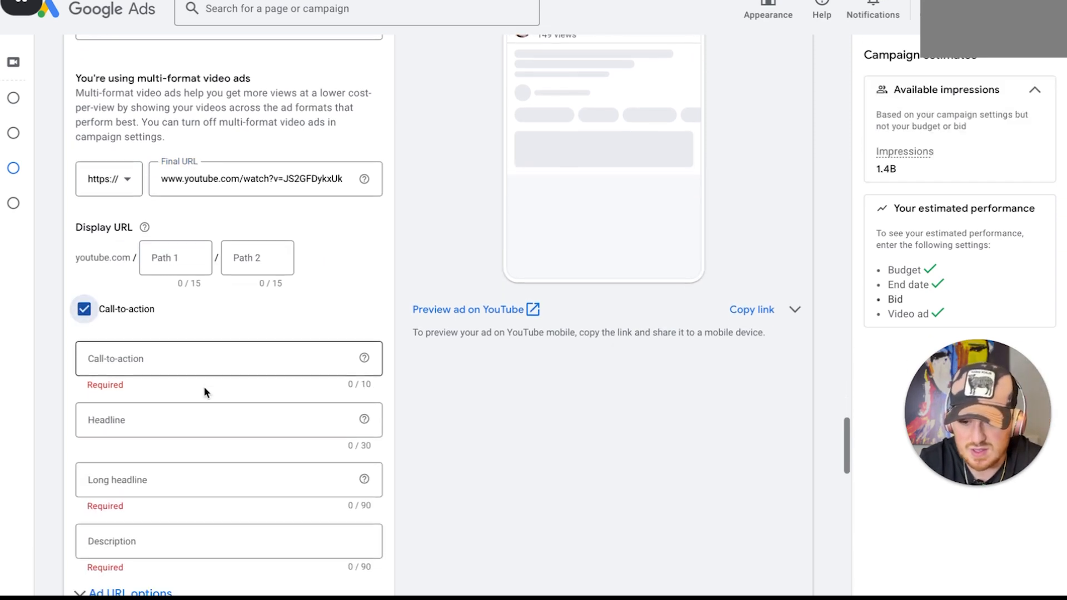
click(104, 299)
Turn off the call-to-action and set the ad's long headline to "5 Ways to Become a Top 1% Man Without Pulling Out Your Wallet"
scroll(107, 298, down, 2)
click(155, 286)
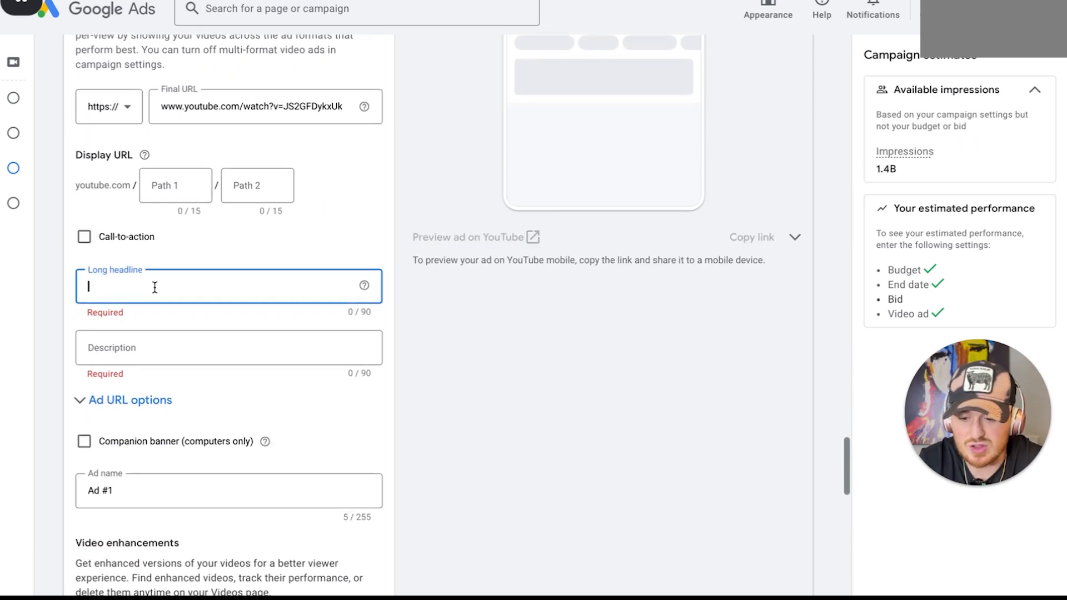
scroll(154, 287, down, 1)
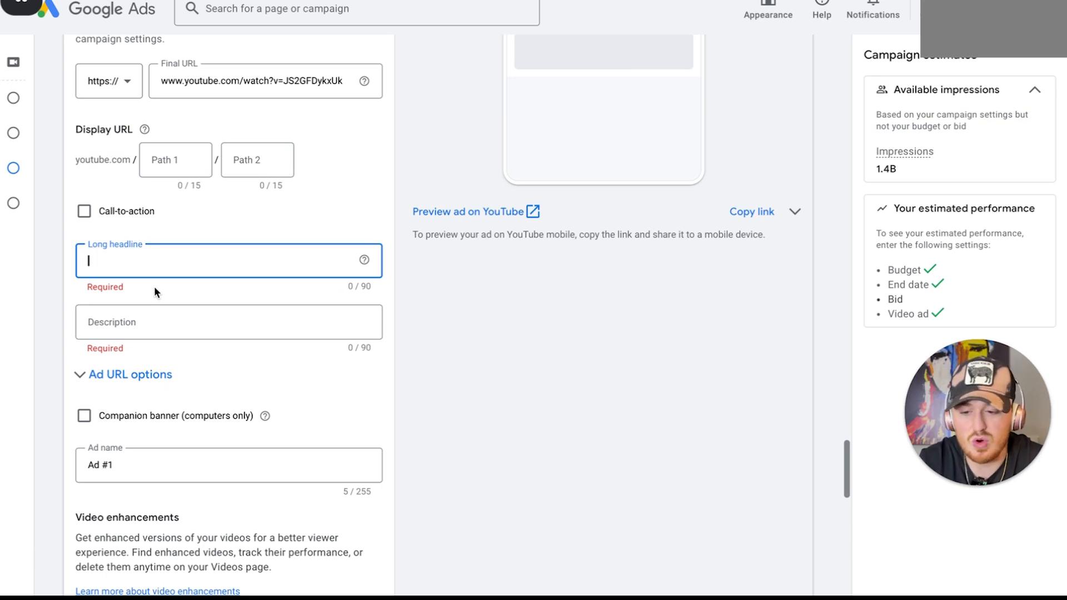
text(5)
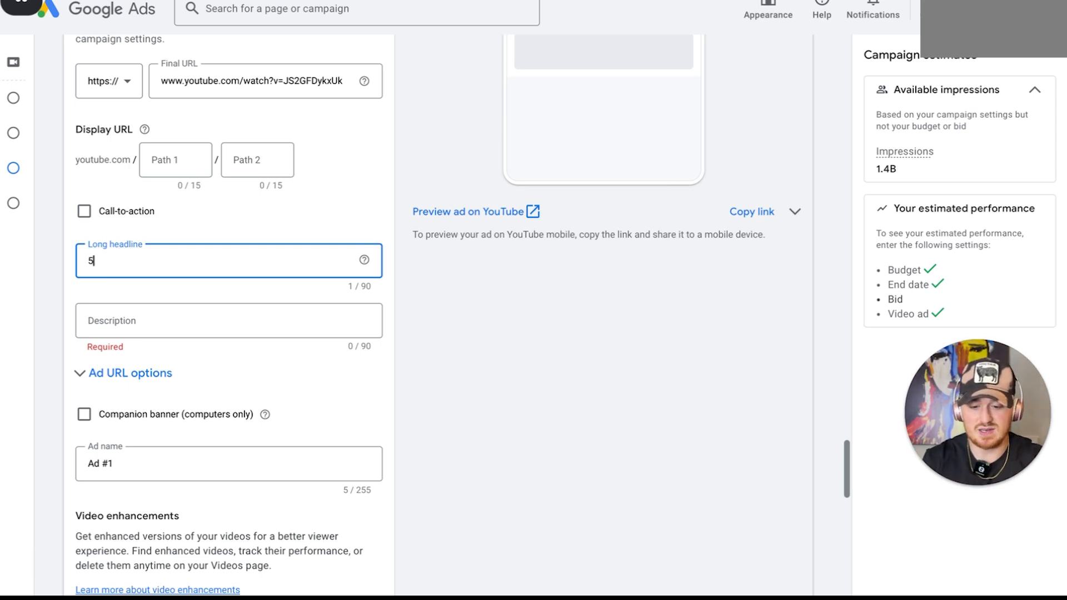
text(. Way)
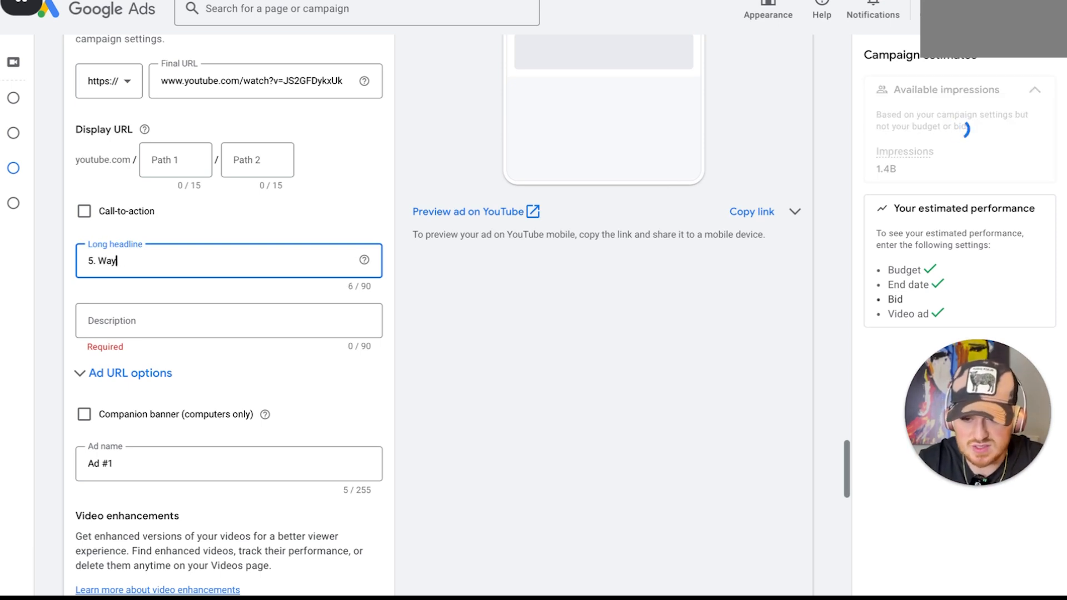
key(BackSpace)
key(BackSpace)
text(ays to )
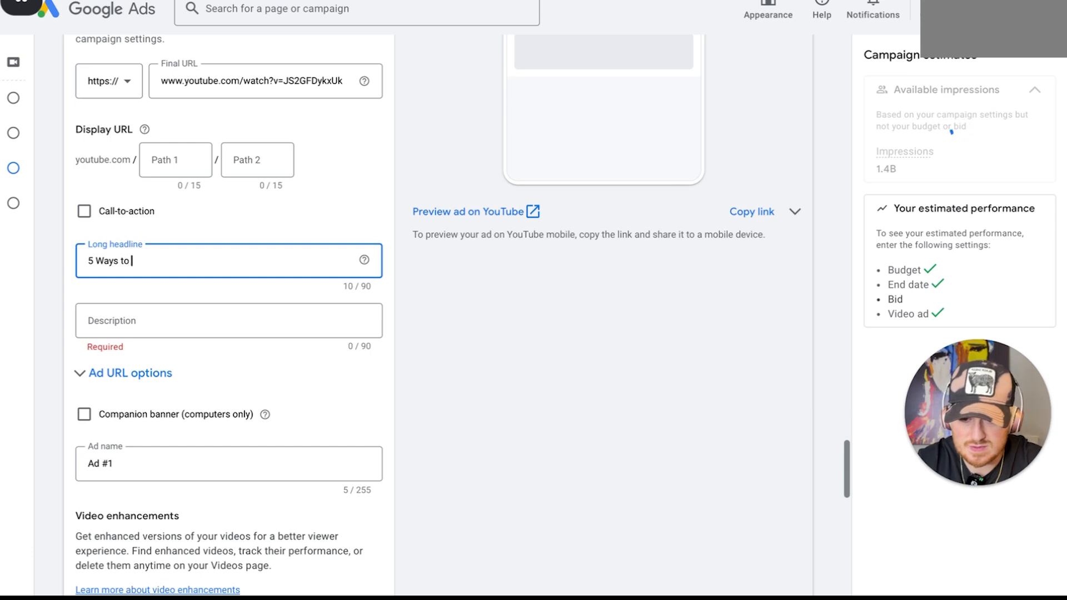
text(beco)
key(BackSpace)
key(BackSpace)
key(BackSpace)
key(BackSpace)
text(Beco)
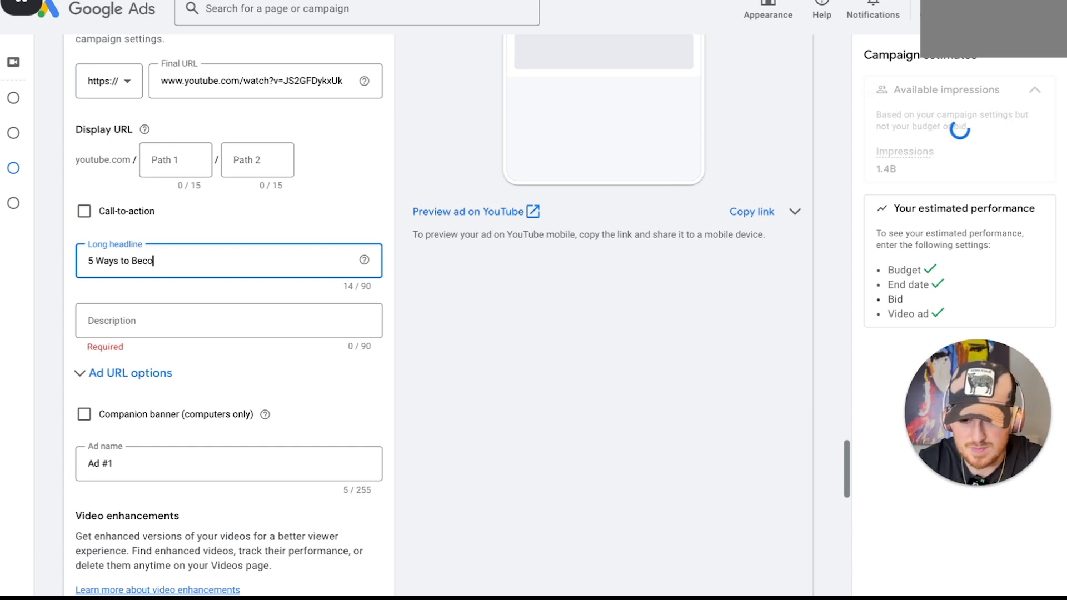
text(me a Top 1% Man Without Pulling Out Your)
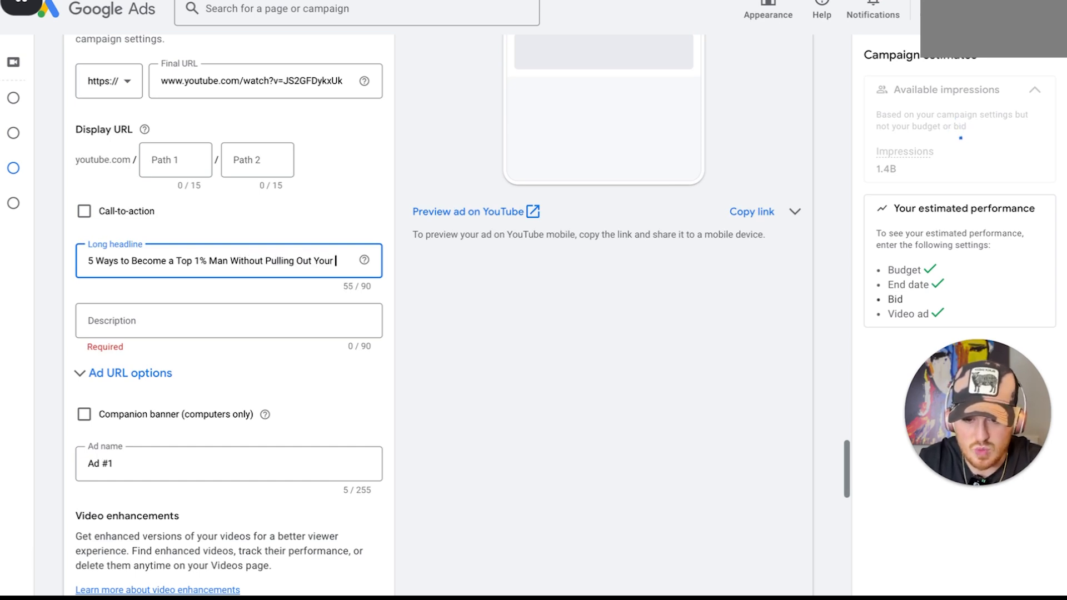
text(Wallet!)
Set the ad's description to "Watch My Full Video Here on Self Improvement & Subscribe!", correcting the misspelled word
click(122, 326)
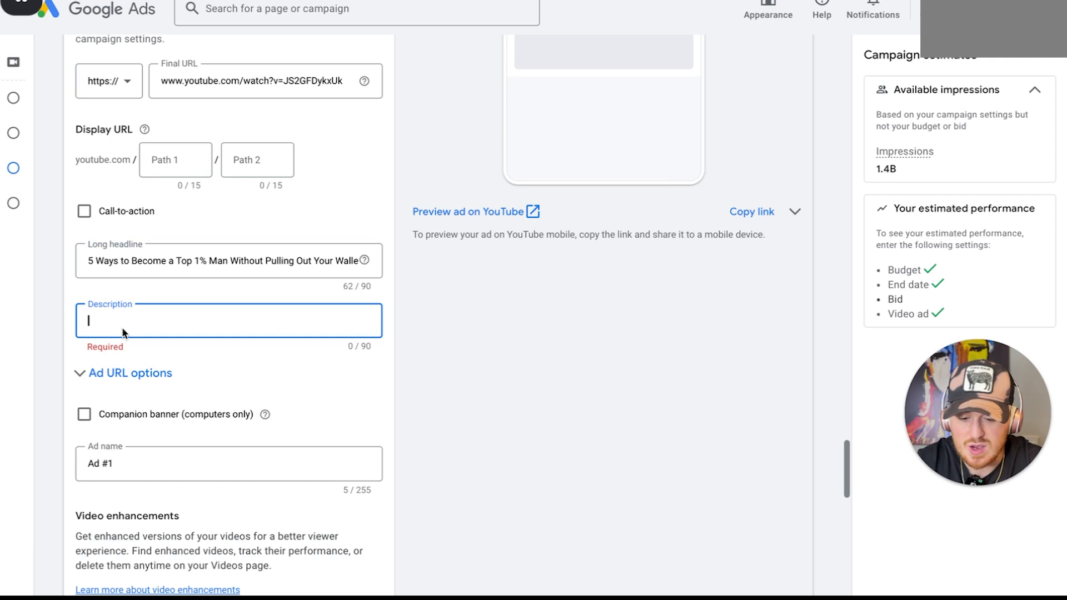
text(Watch My)
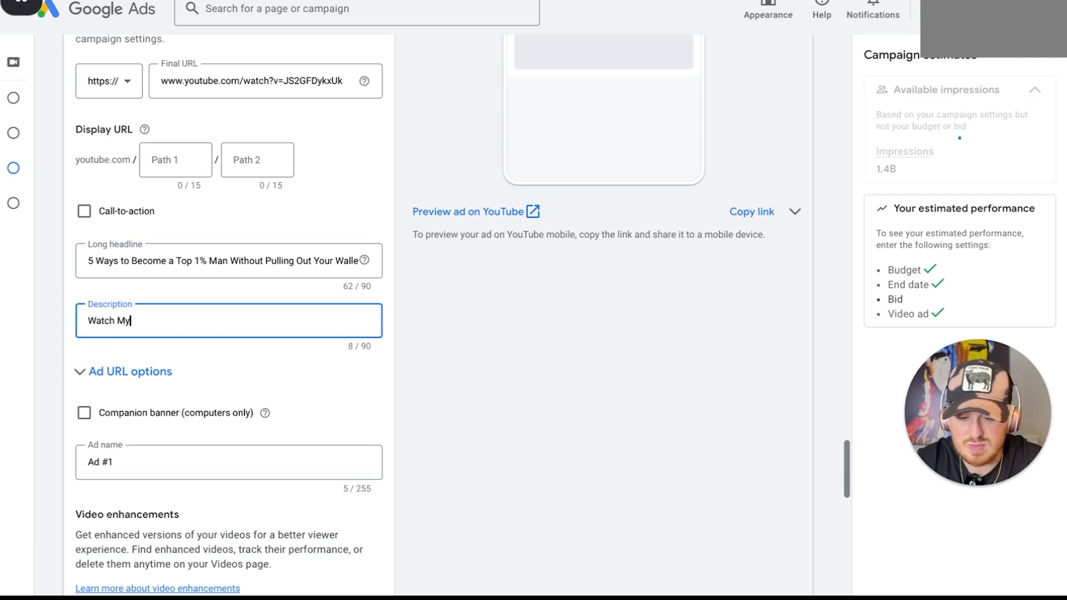
text(Here n )
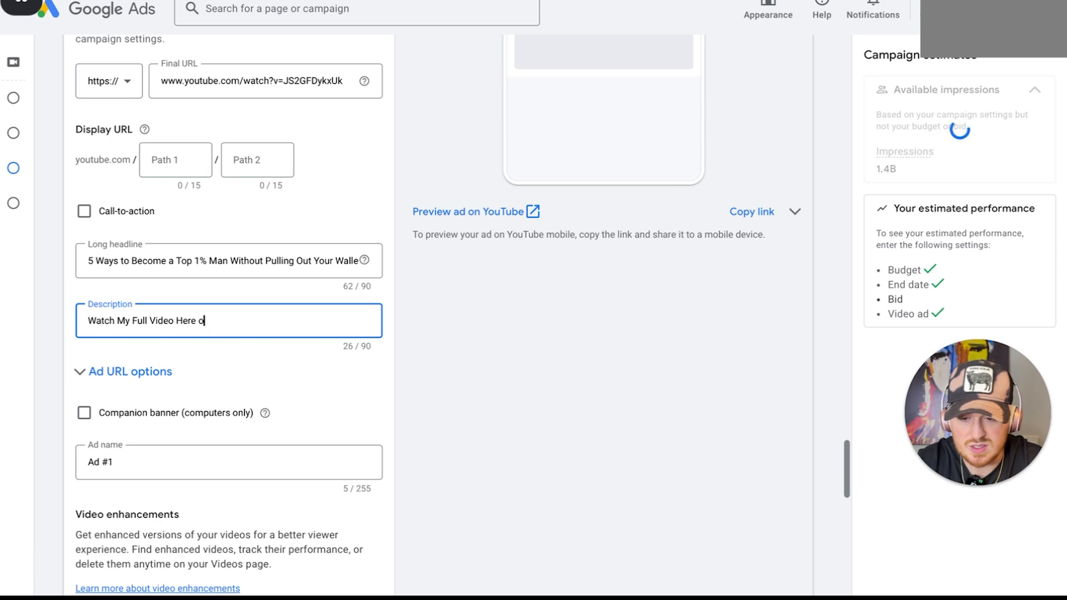
text( Self Impor)
text(veme)
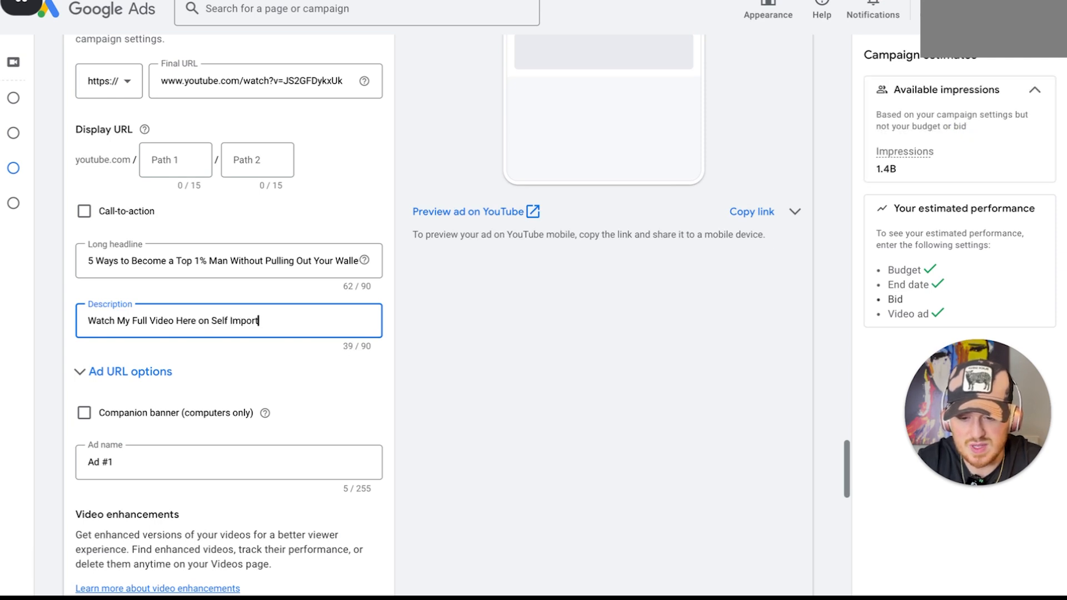
key(BackSpace)
key(BackSpace)
key(BackSpace)
text(ment & Subscr)
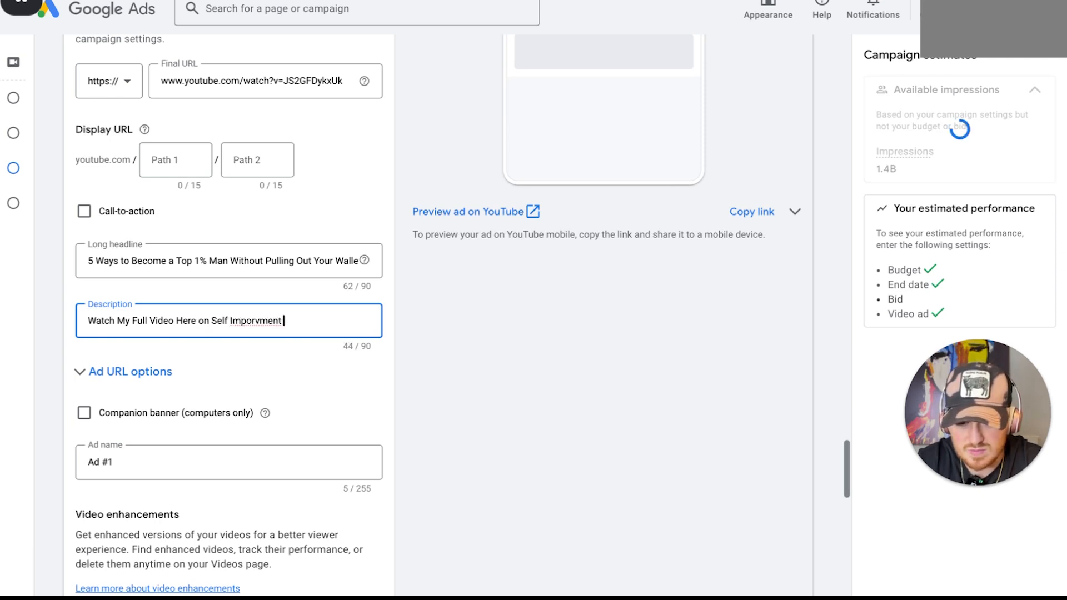
text(ibe!)
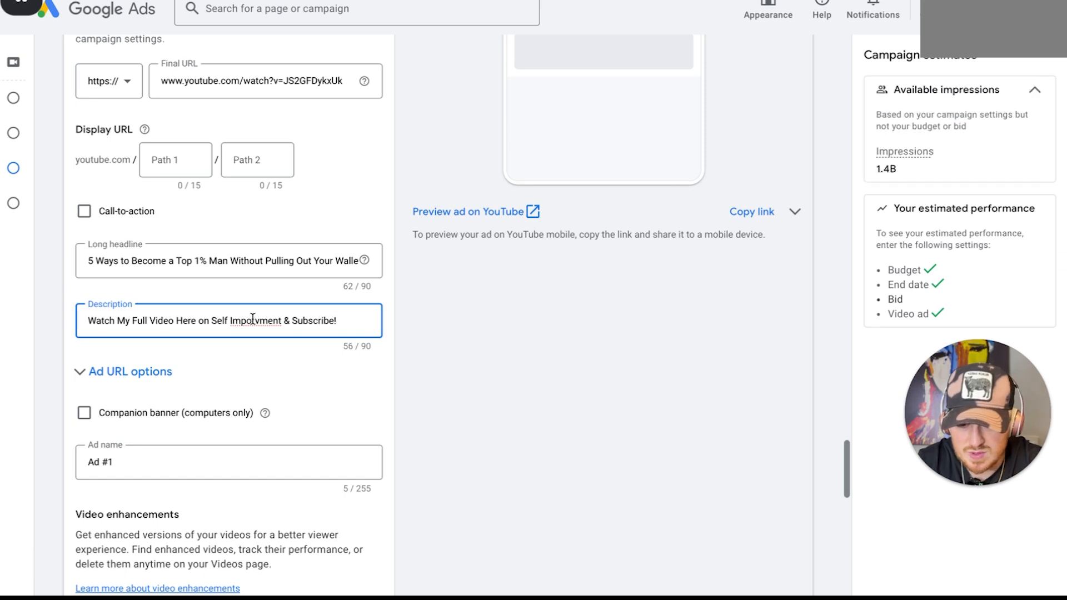
right_click(252, 321)
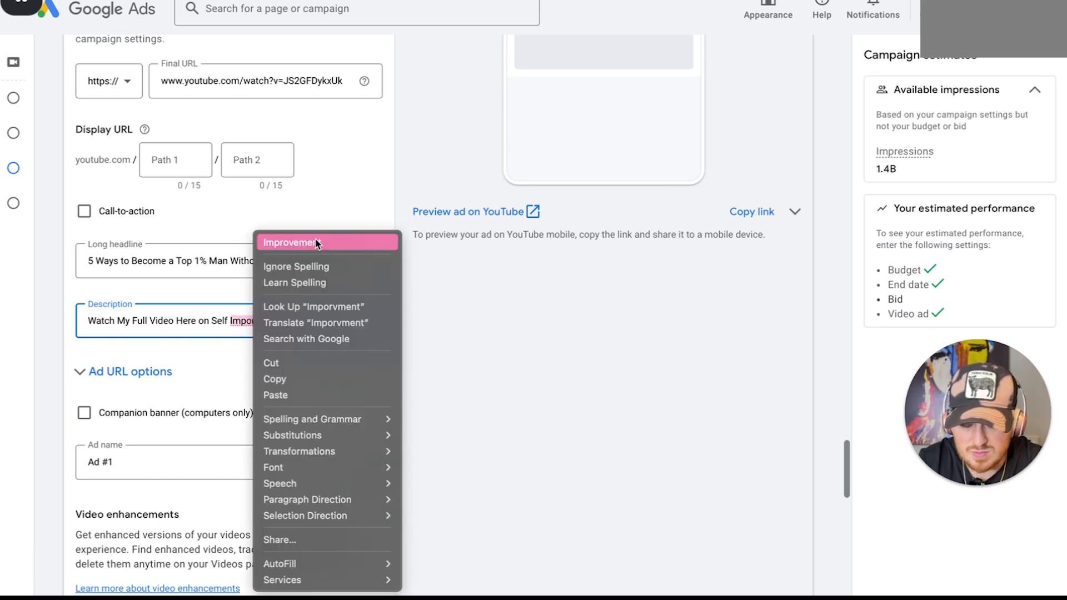
click(292, 242)
Apply the suggested target CPV bid of $0.04 to the ad group
scroll(257, 354, down, 4)
triple_click(247, 231)
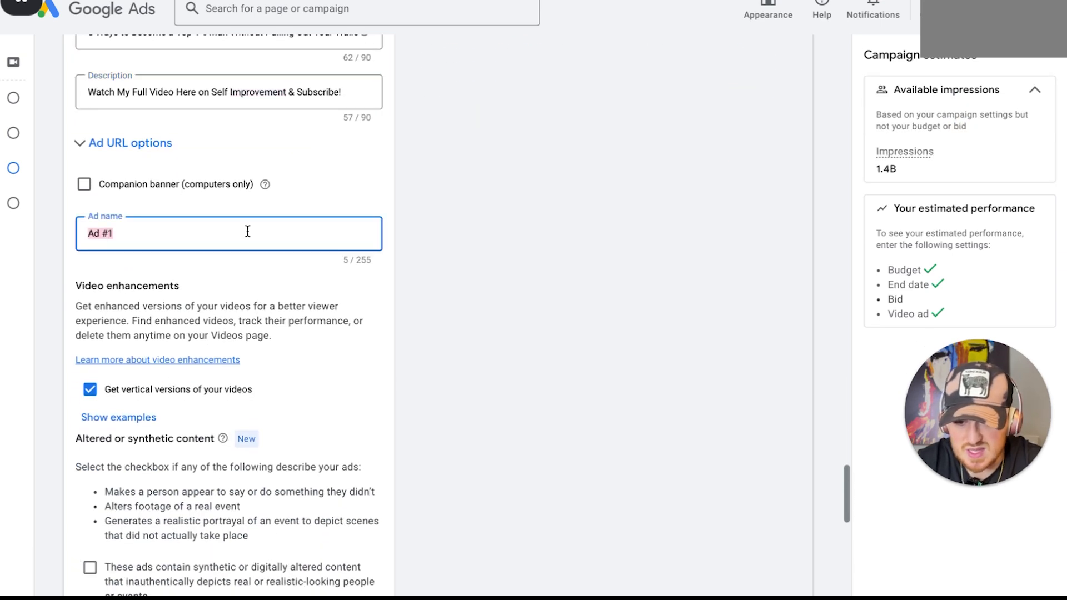
scroll(248, 232, down, 10)
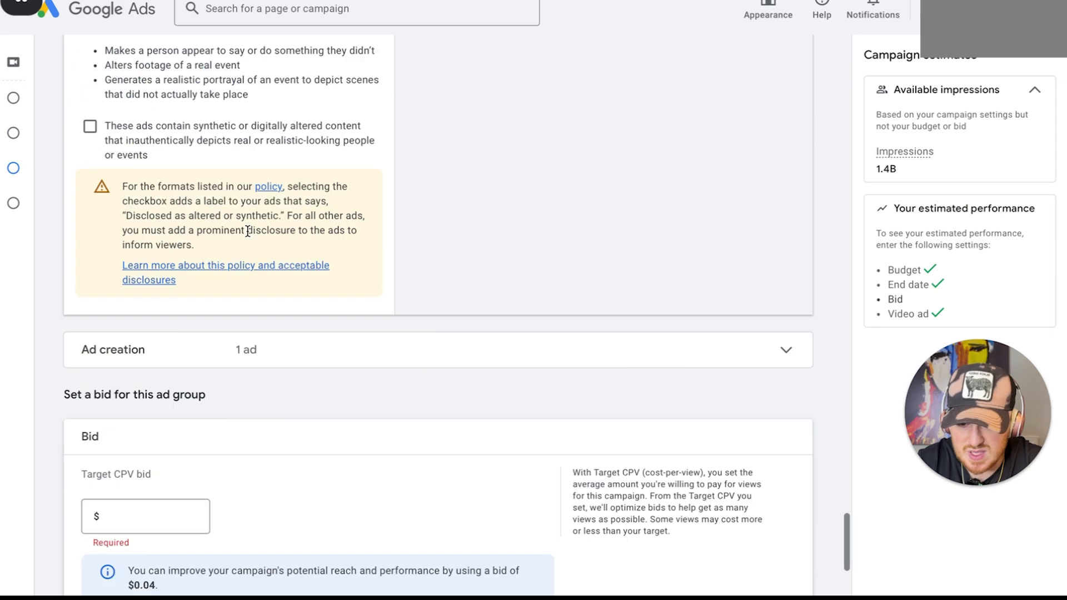
scroll(187, 429, down, 1)
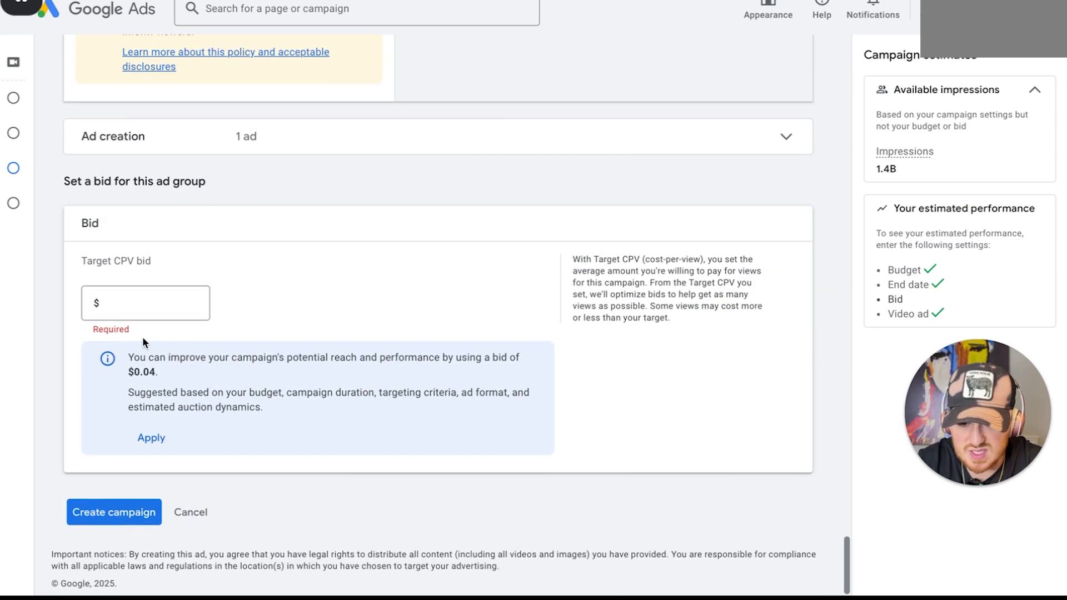
click(150, 439)
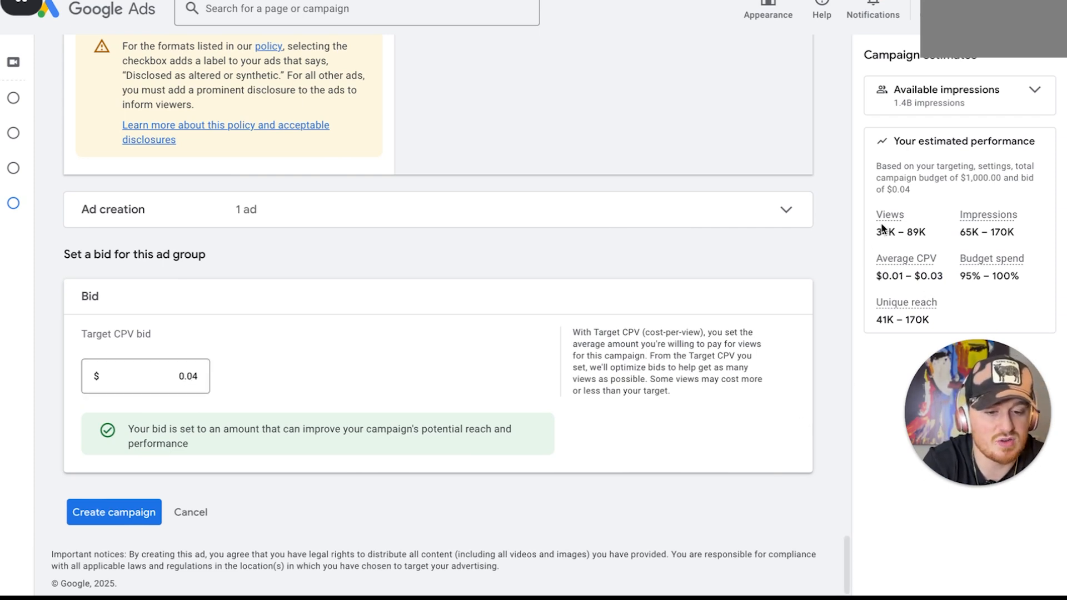
Review the campaign's estimated views, average CPV and budget spend, and look back over the ad settings
drag(876, 230, 933, 229)
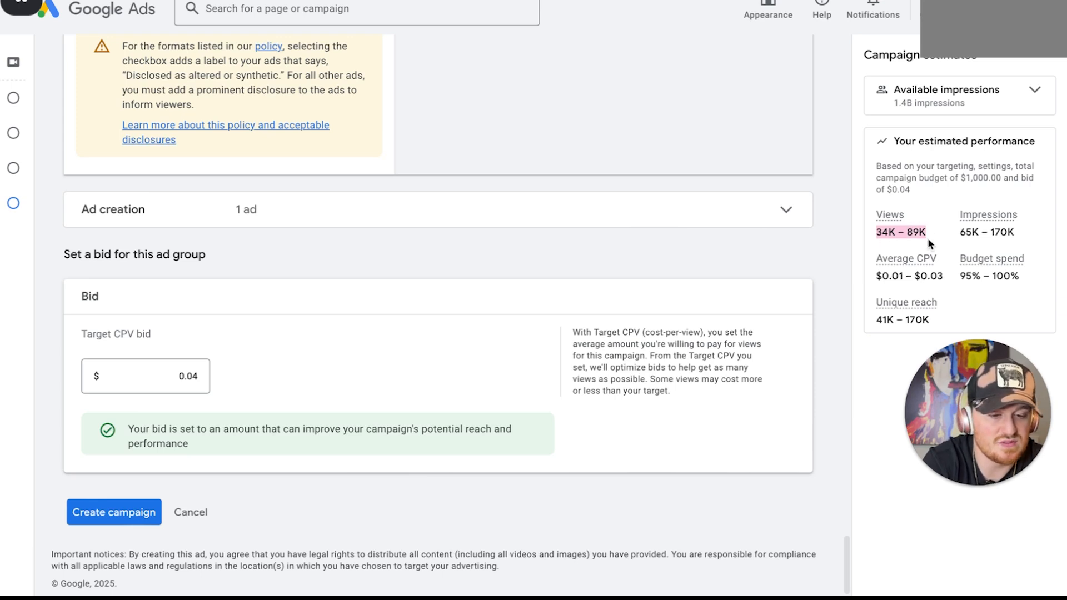
drag(958, 270, 1027, 270)
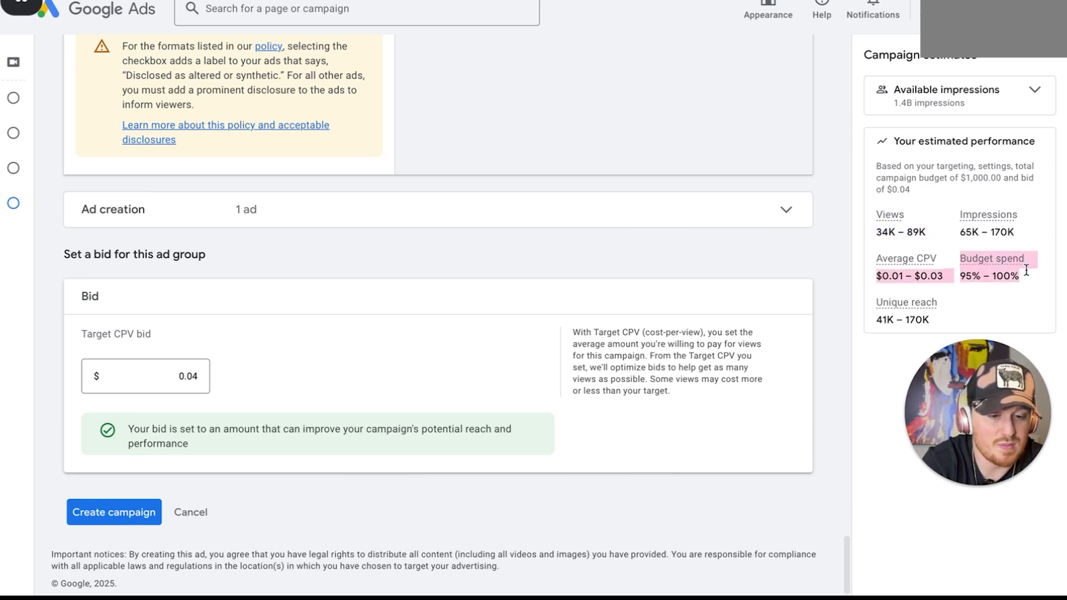
click(892, 274)
scroll(738, 182, up, 1)
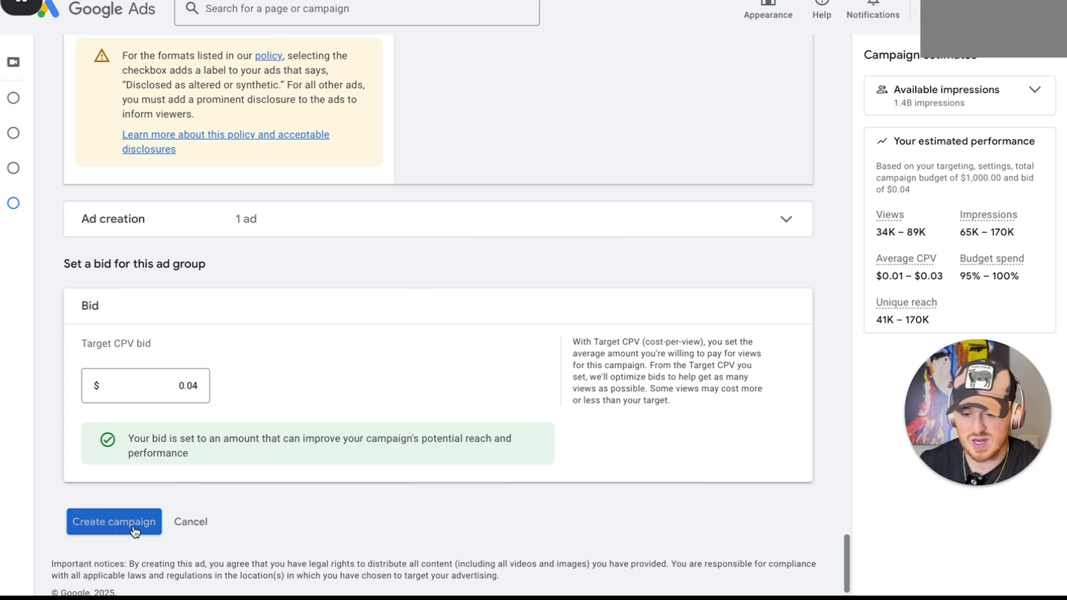
scroll(376, 329, up, 1)
scroll(376, 329, up, 5)
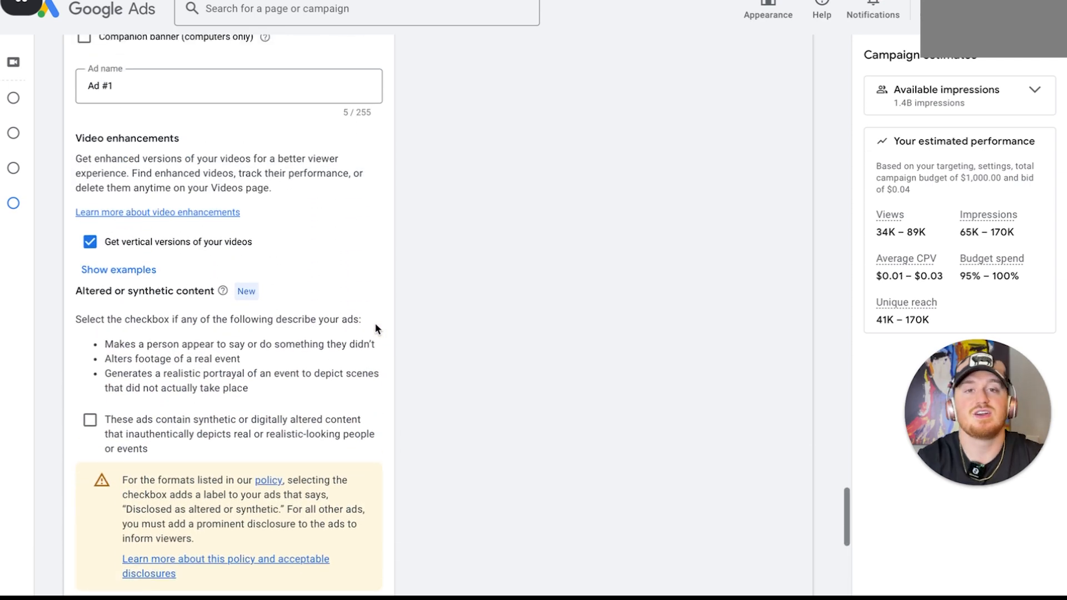